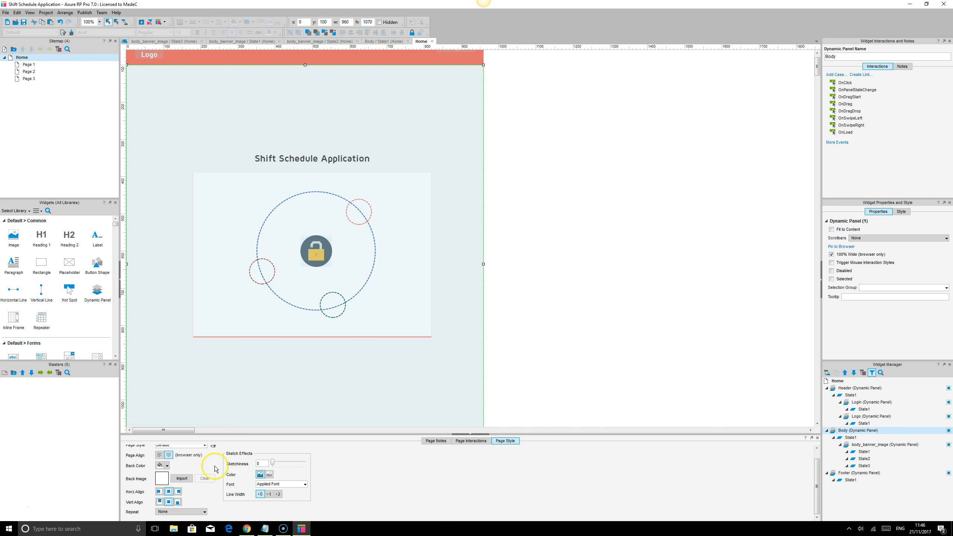
- Switch to Chrome and review the Home pages of both prototypes and the published rota prototype's Login page
{"action": "left_click", "coordinate": [251, 529]}
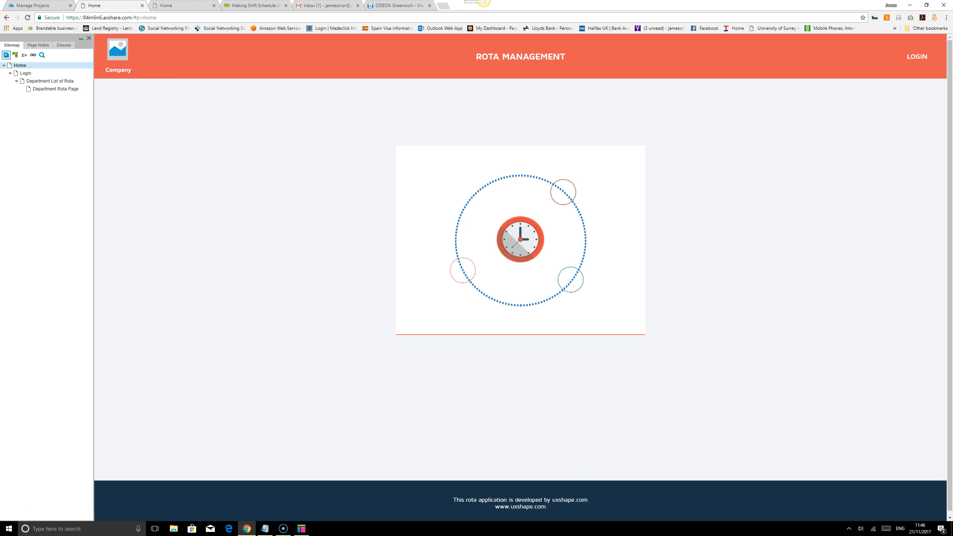
{"action": "left_click", "coordinate": [33, 19]}
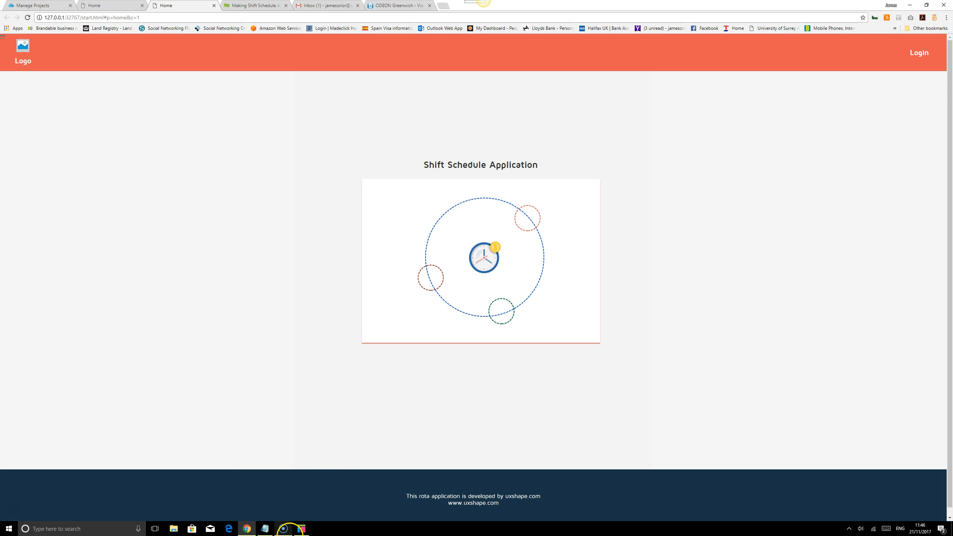
{"action": "left_click", "coordinate": [105, 5]}
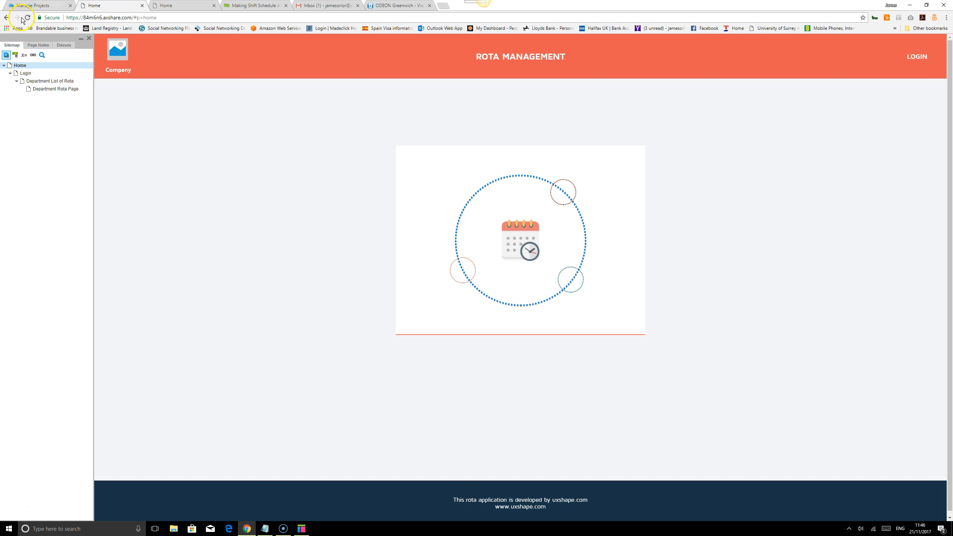
{"action": "left_click", "coordinate": [24, 74]}
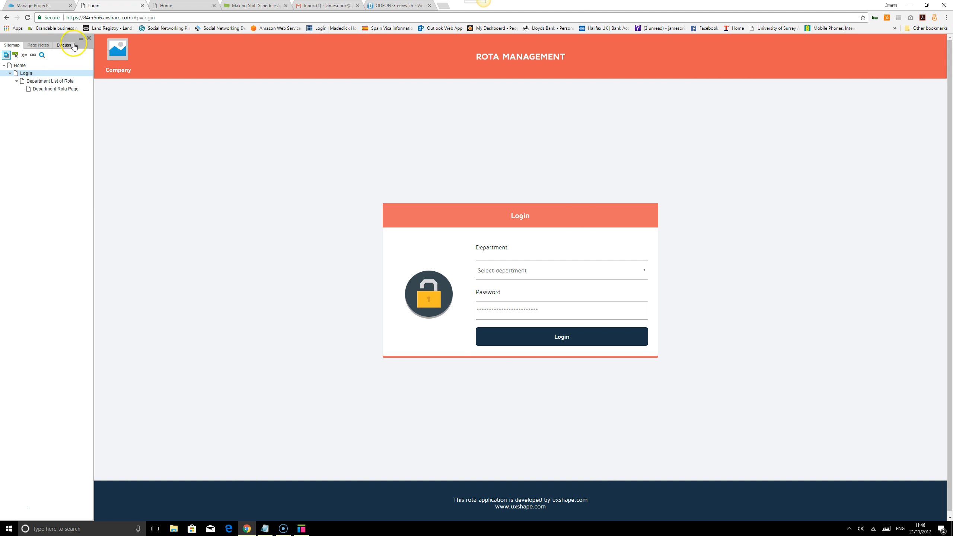
- Switch back to Axure RP and rename Page 1 in the sitemap as Login
{"action": "left_click", "coordinate": [300, 529]}
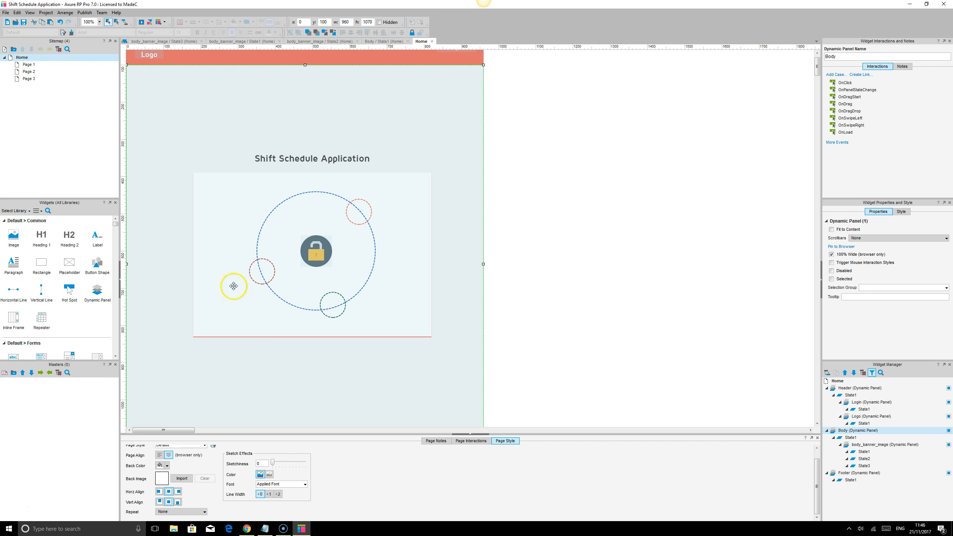
{"action": "left_click", "coordinate": [28, 66]}
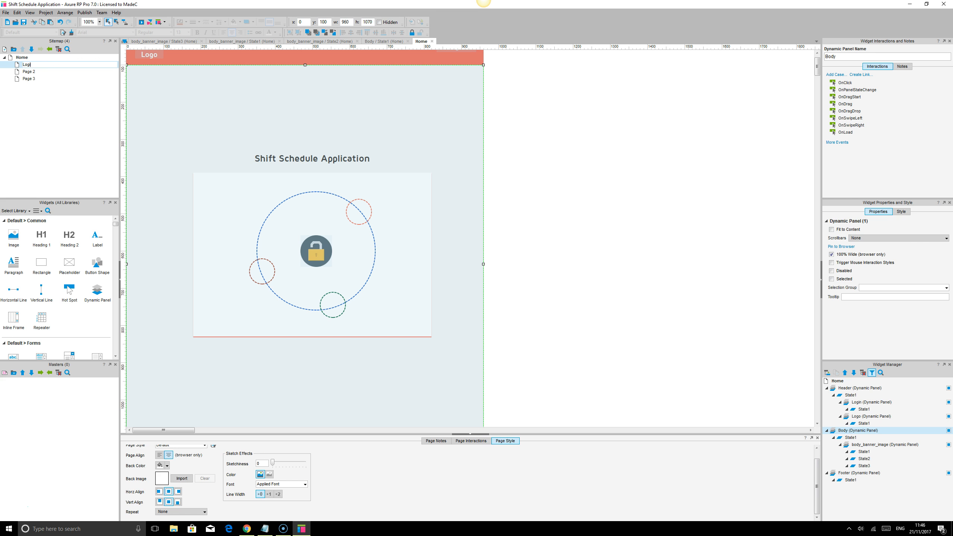
{"action": "left_click", "coordinate": [46, 86]}
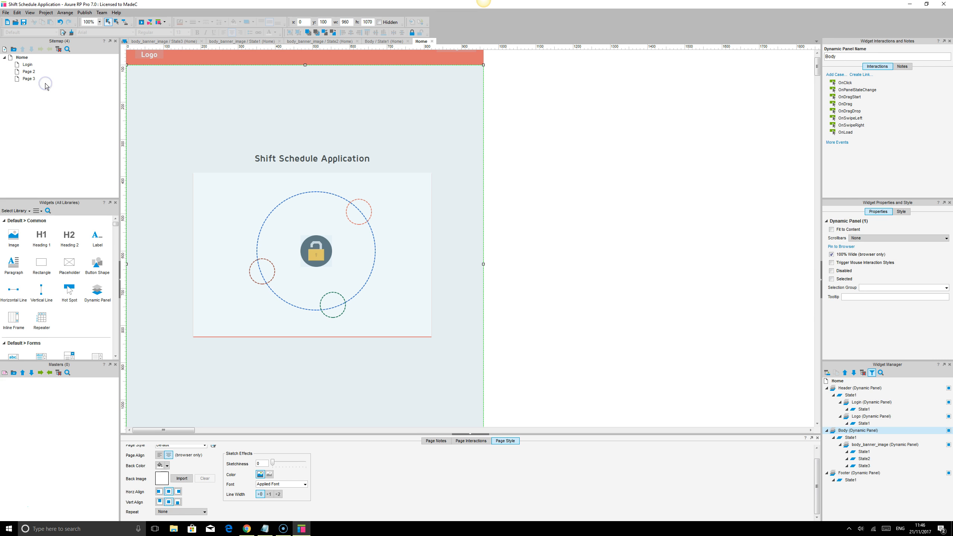
- Convert the Header dynamic panel on the Home page into a master named Header
{"action": "scroll", "coordinate": [494, 190], "scroll_direction": "up", "scroll_amount": 2}
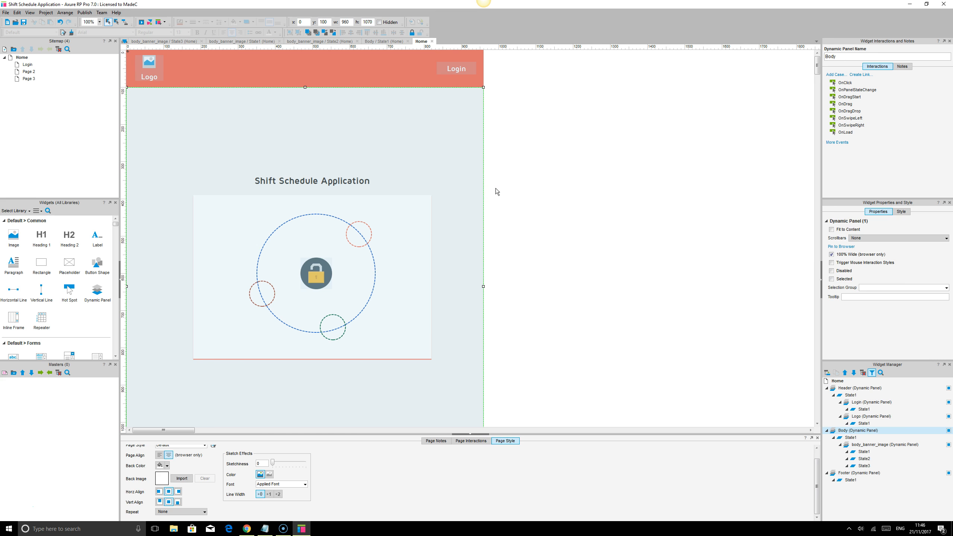
{"action": "left_click", "coordinate": [311, 66]}
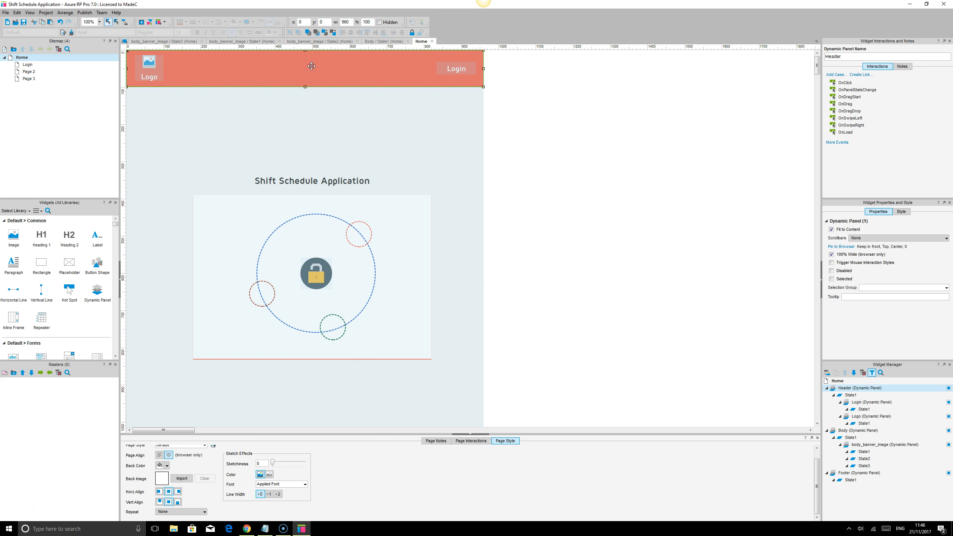
{"action": "right_click", "coordinate": [311, 66]}
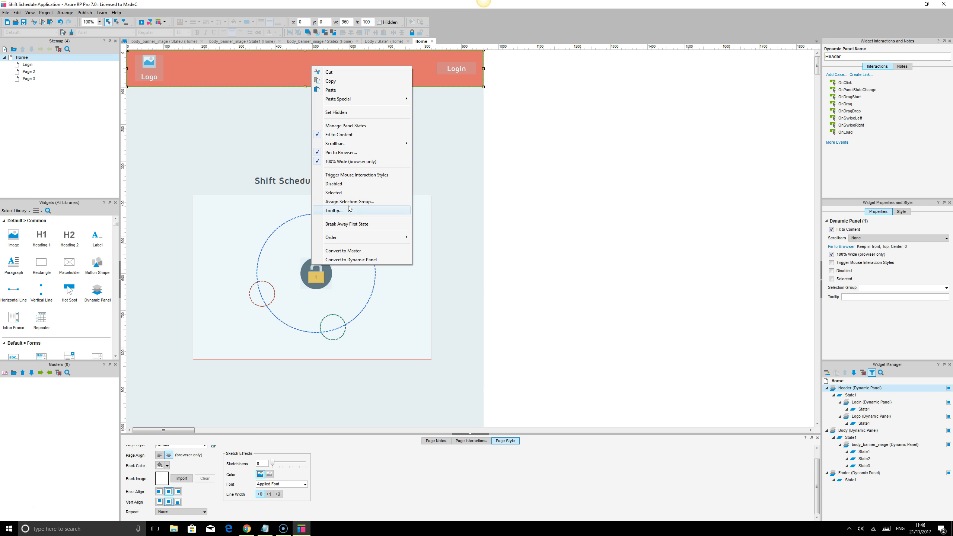
{"action": "left_click", "coordinate": [359, 254]}
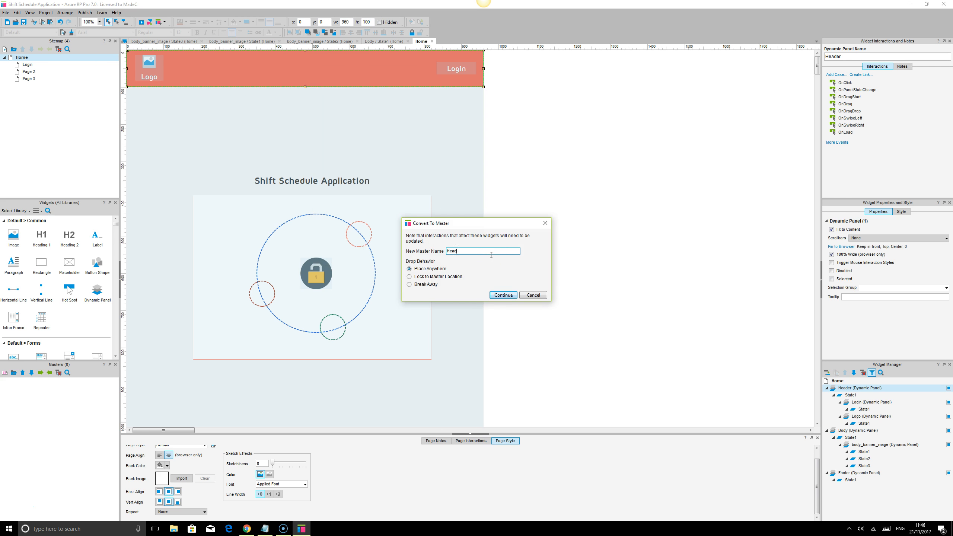
{"action": "type", "text": "Header"}
{"action": "key", "text": "Return"}
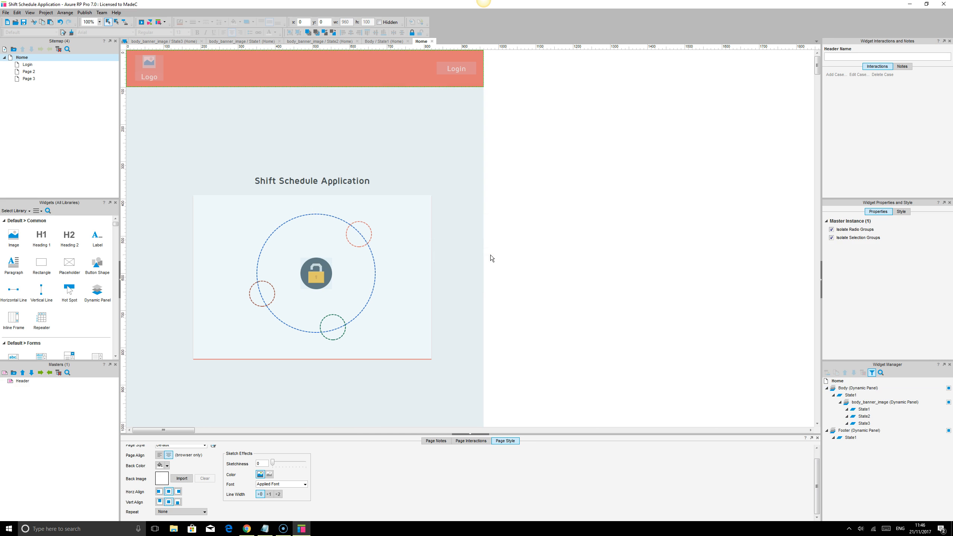
{"action": "scroll", "coordinate": [429, 242], "scroll_direction": "down", "scroll_amount": 2}
{"action": "scroll", "coordinate": [428, 241], "scroll_direction": "down", "scroll_amount": 4}
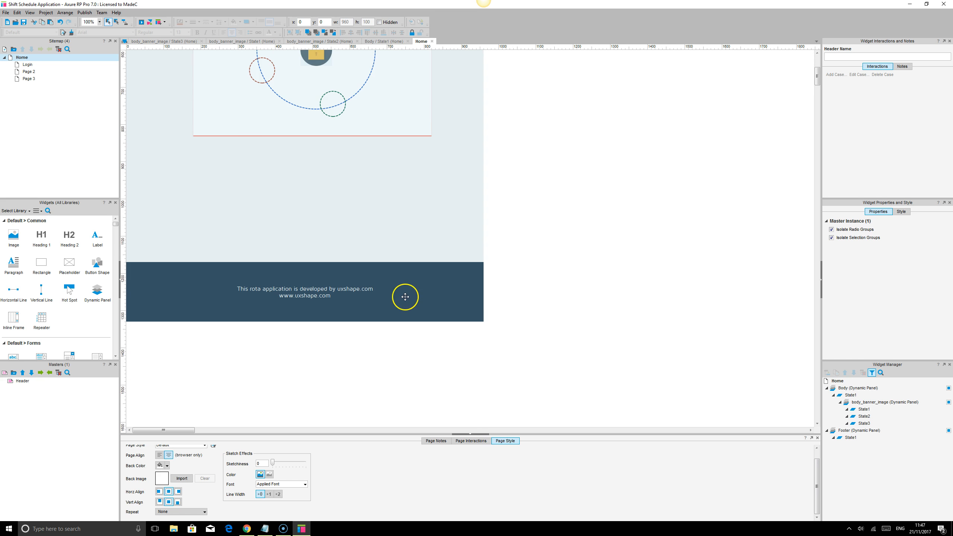
{"action": "right_click", "coordinate": [408, 287]}
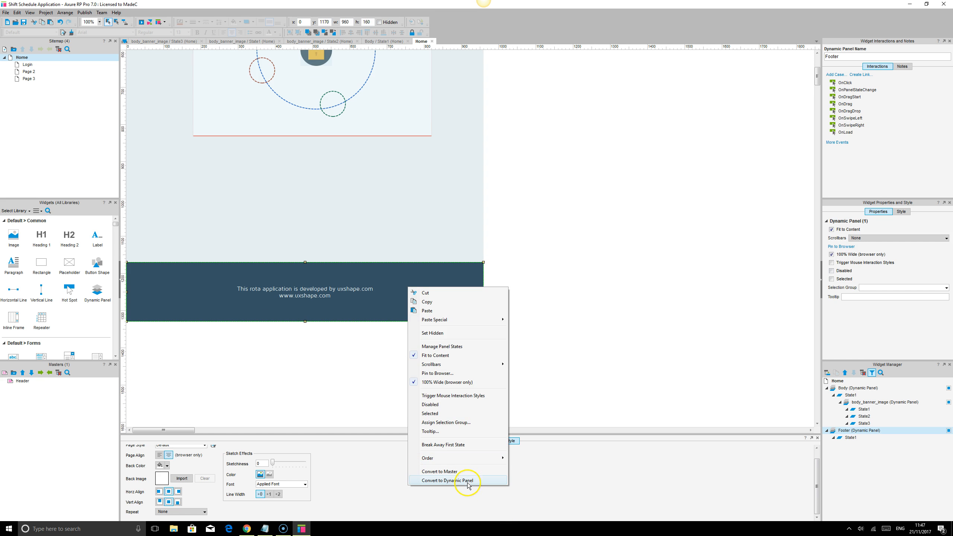
{"action": "left_click", "coordinate": [468, 480]}
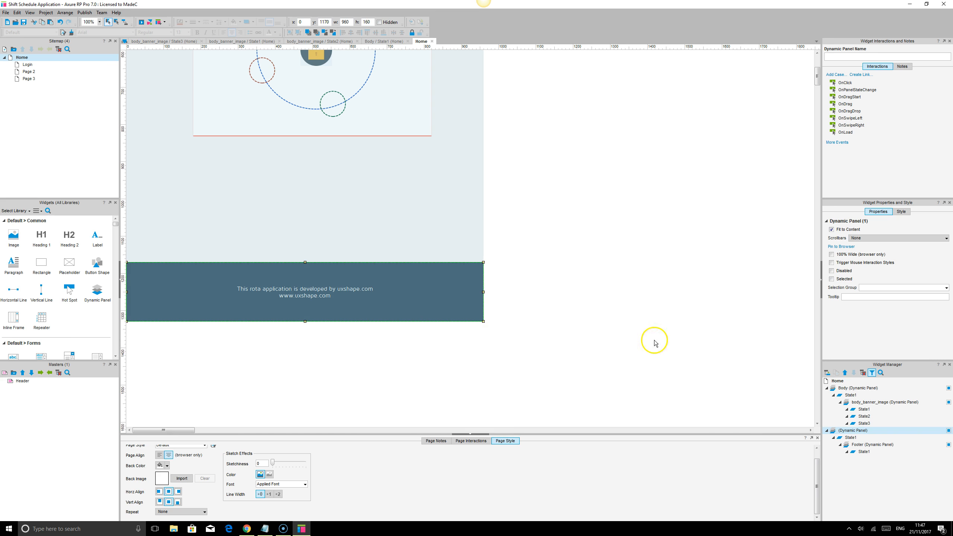
{"action": "left_click", "coordinate": [690, 353]}
{"action": "left_click", "coordinate": [841, 431]}
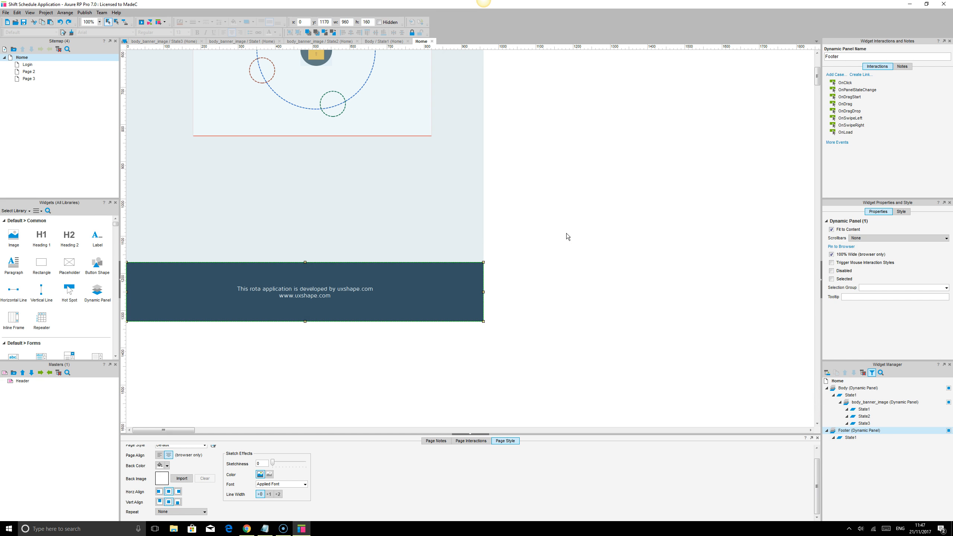
- Convert the Footer dynamic panel on the Home page into a master named Footer
{"action": "scroll", "coordinate": [472, 210], "scroll_direction": "up", "scroll_amount": 5}
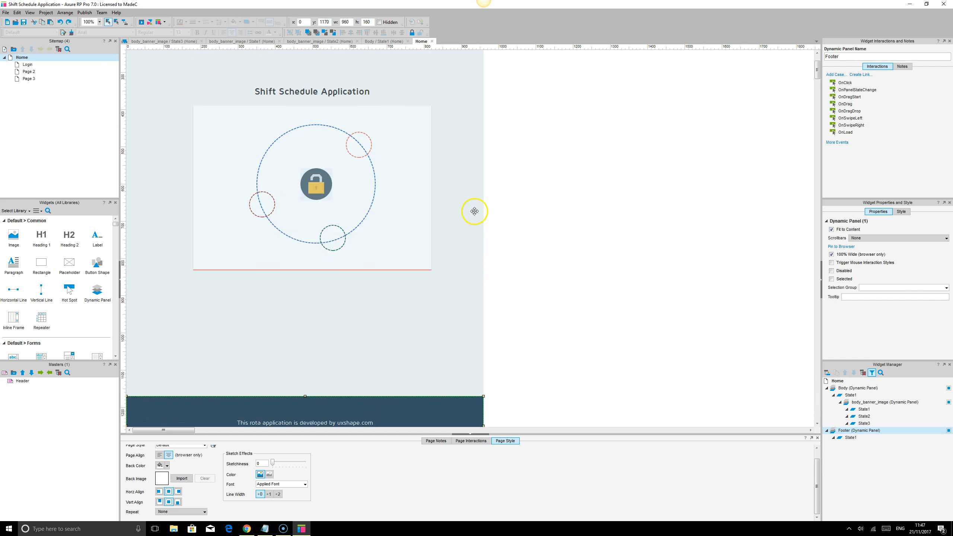
{"action": "scroll", "coordinate": [364, 410], "scroll_direction": "down", "scroll_amount": 2}
{"action": "right_click", "coordinate": [373, 365]}
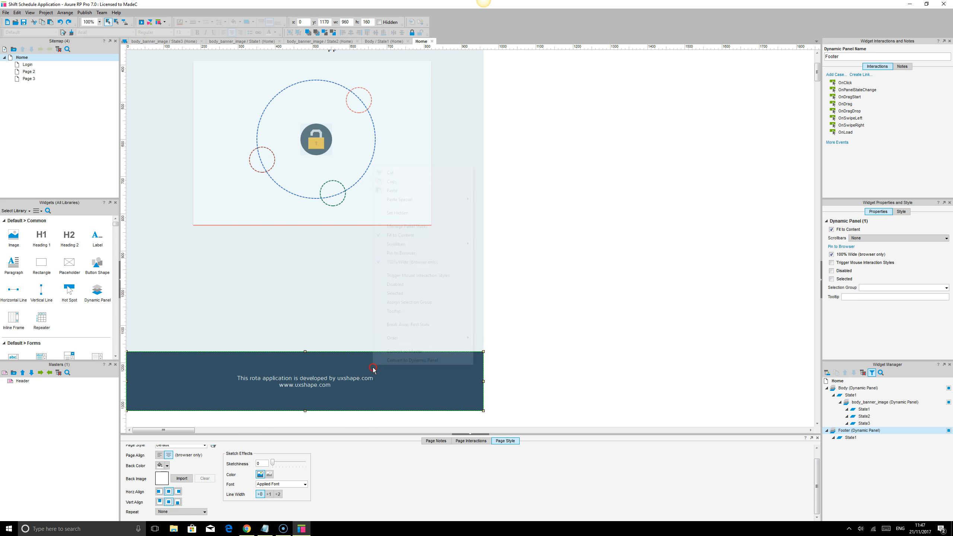
{"action": "left_click", "coordinate": [402, 351]}
{"action": "type", "text": "Footer"}
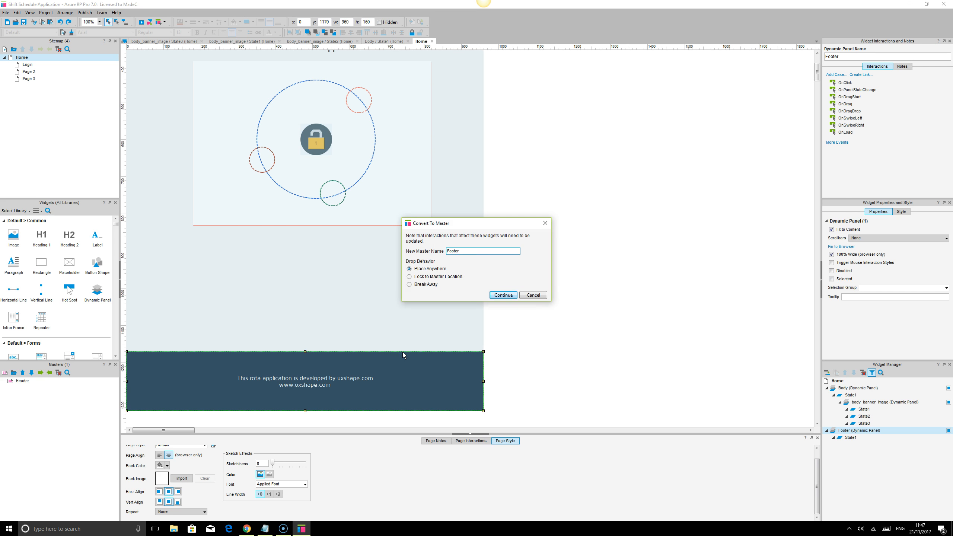
{"action": "key", "text": "Return"}
{"action": "scroll", "coordinate": [442, 297], "scroll_direction": "up", "scroll_amount": 5}
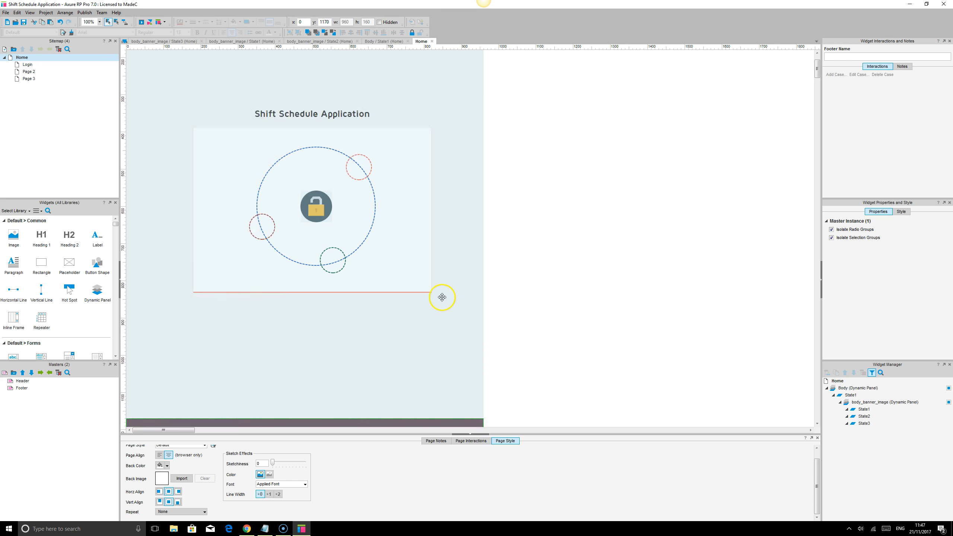
- Try placing the Header master at the origin of the Login page and remove it again
{"action": "double_click", "coordinate": [26, 67]}
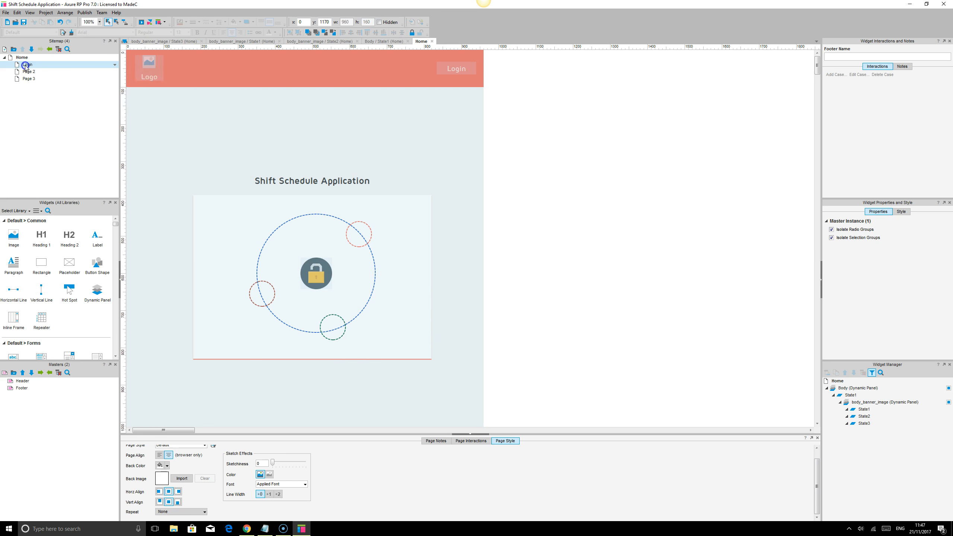
{"action": "left_click", "coordinate": [23, 382]}
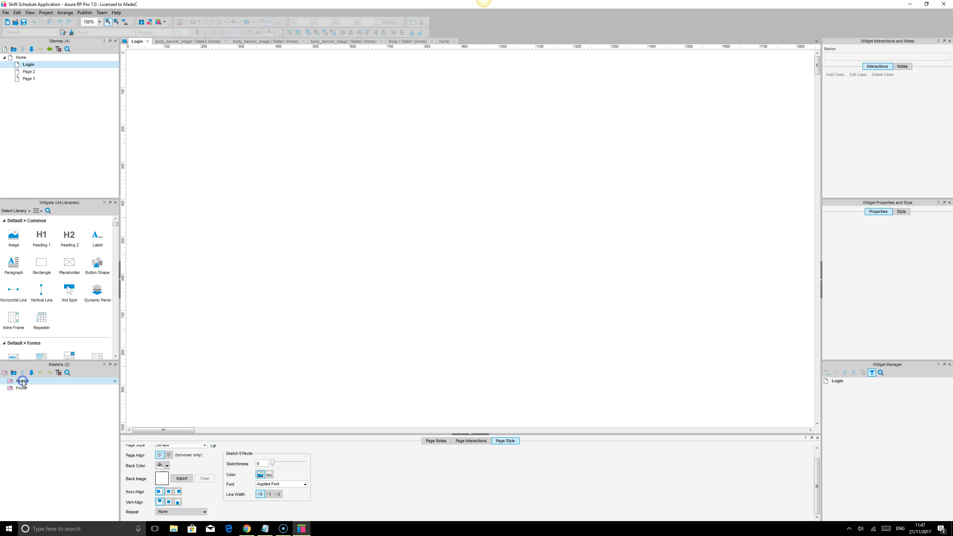
{"action": "left_click_drag", "start_coordinate": [22, 382], "coordinate": [127, 50]}
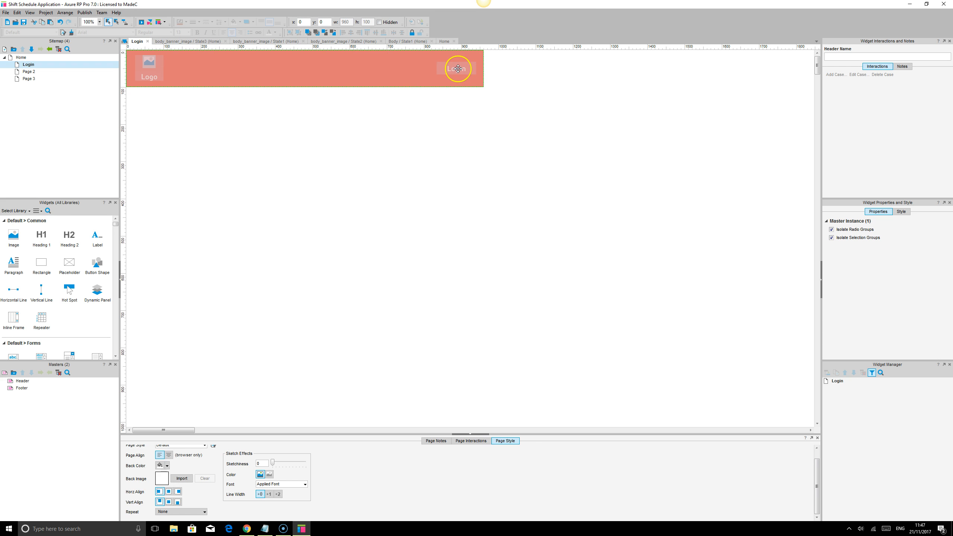
{"action": "key", "text": "Delete"}
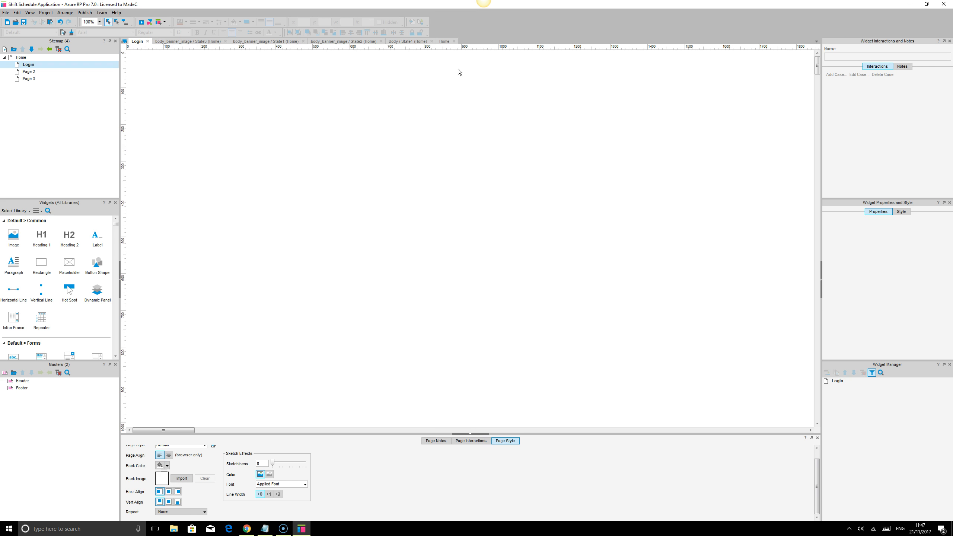
- Duplicate the Header master and keep the copy's default name
{"action": "right_click", "coordinate": [23, 381]}
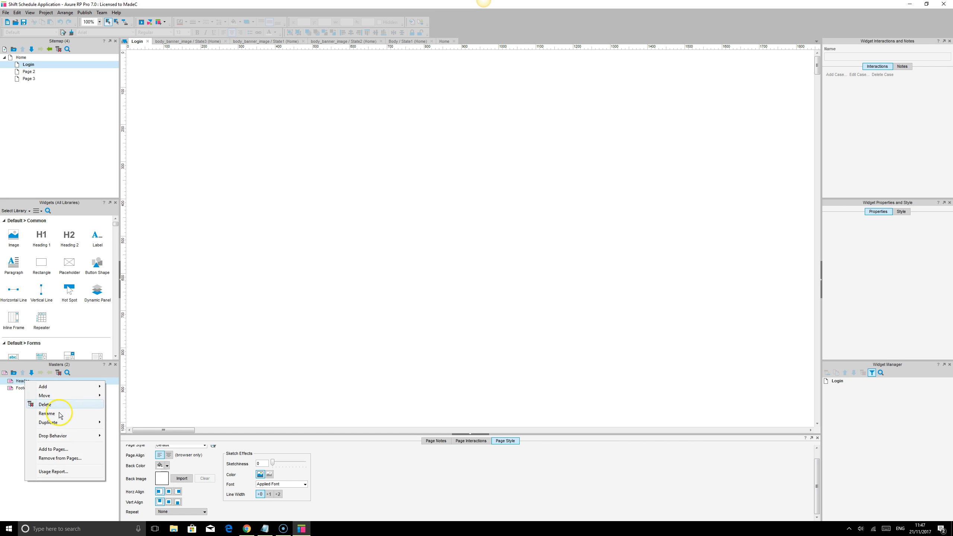
{"action": "left_click", "coordinate": [123, 423]}
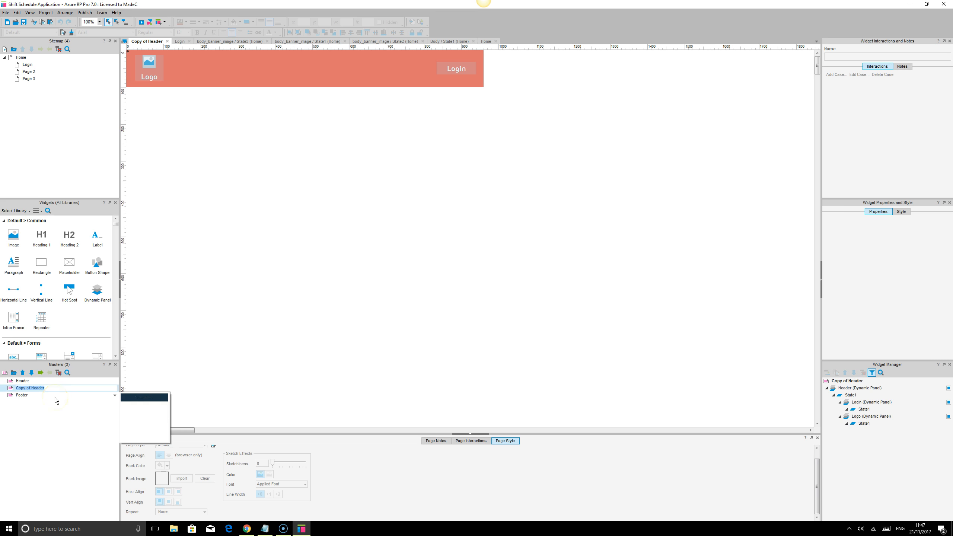
{"action": "left_click", "coordinate": [52, 405]}
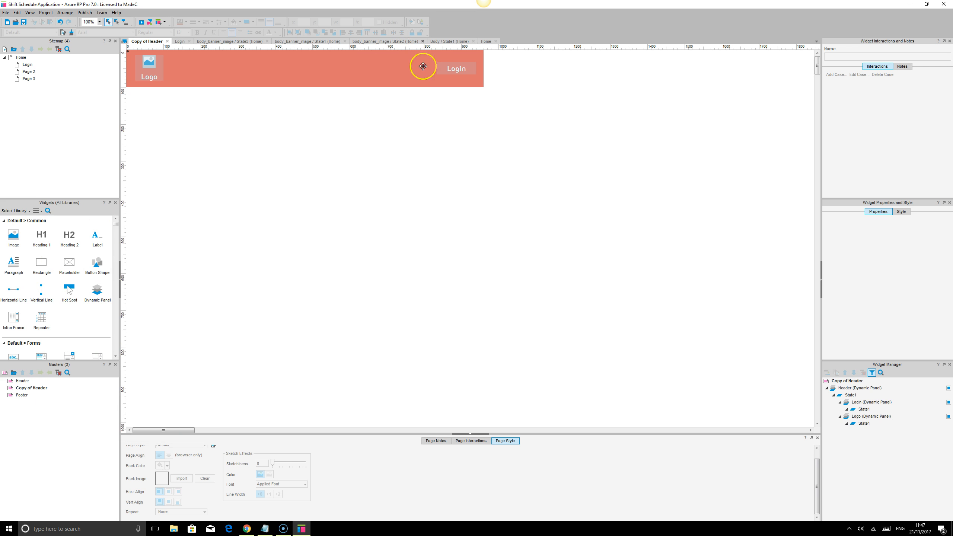
- Delete the Login panel from State1 of the header panel in the Copy of Header master
{"action": "left_click", "coordinate": [437, 69]}
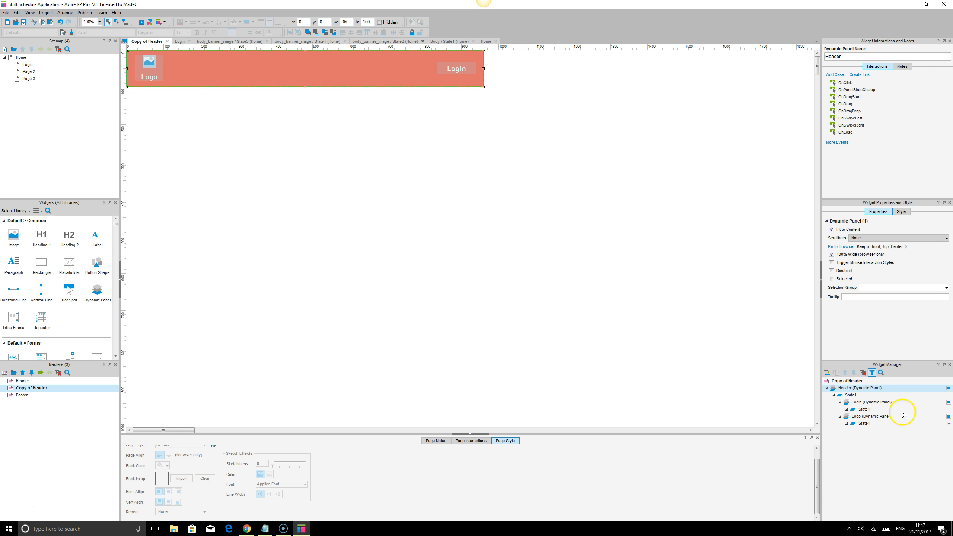
{"action": "double_click", "coordinate": [850, 395]}
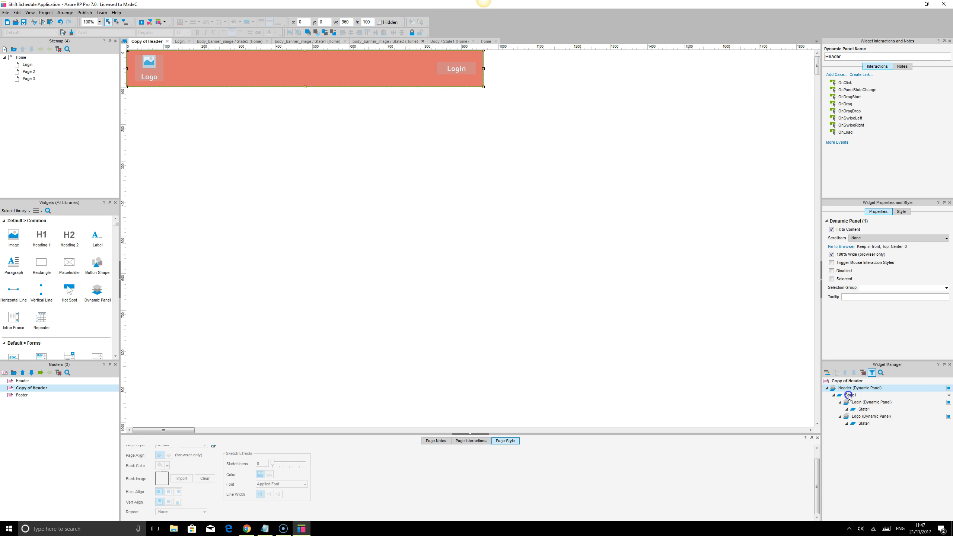
{"action": "left_click", "coordinate": [469, 72]}
{"action": "key", "text": "Delete"}
{"action": "left_click", "coordinate": [456, 92]}
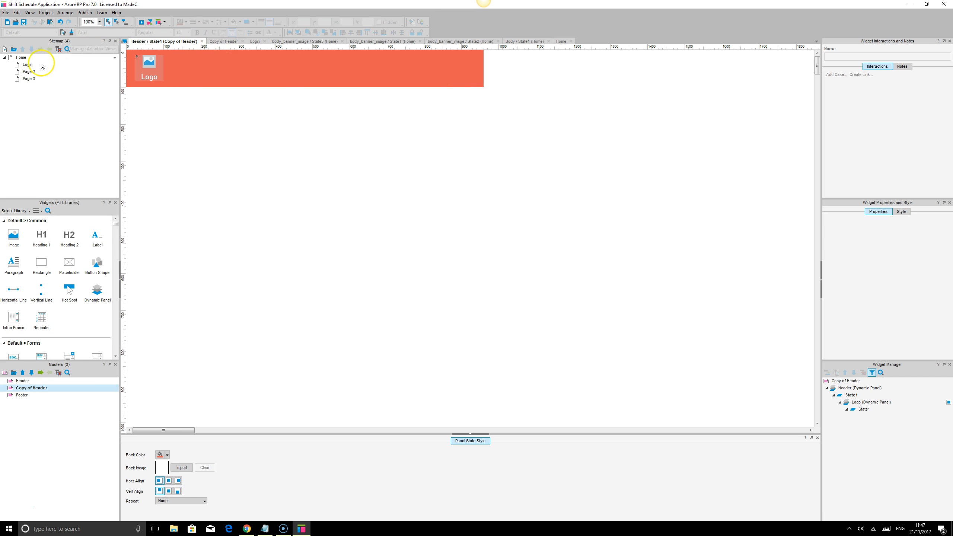
- Place the Copy of Header master on the Login page at x 0, y 0
{"action": "double_click", "coordinate": [29, 65]}
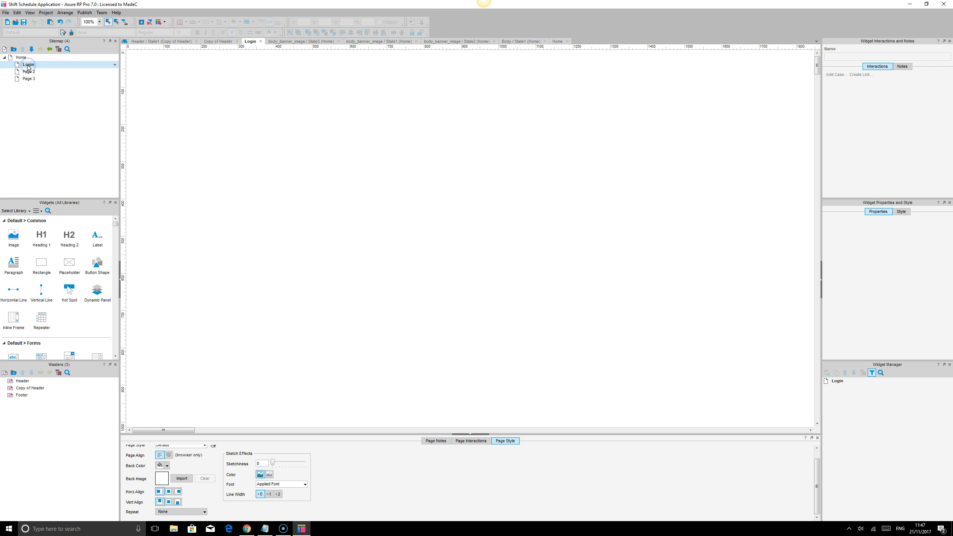
{"action": "left_click", "coordinate": [30, 388]}
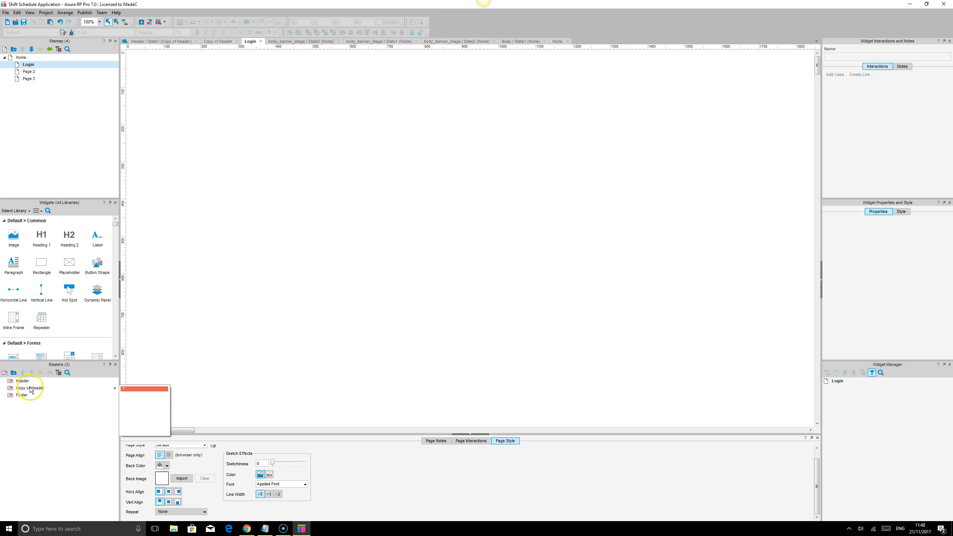
{"action": "left_click_drag", "start_coordinate": [30, 388], "coordinate": [127, 51]}
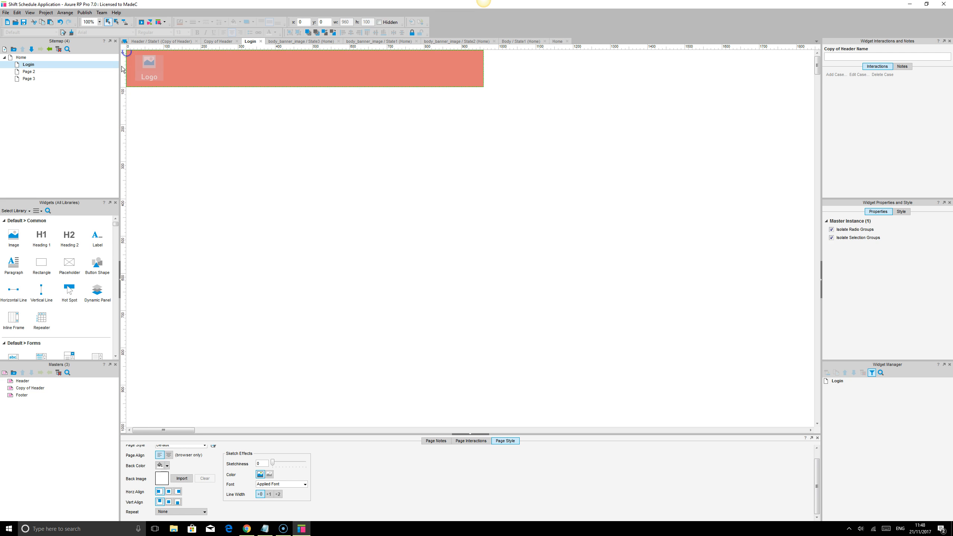
- View the Footer master and reopen the Home page for reference
{"action": "double_click", "coordinate": [22, 395]}
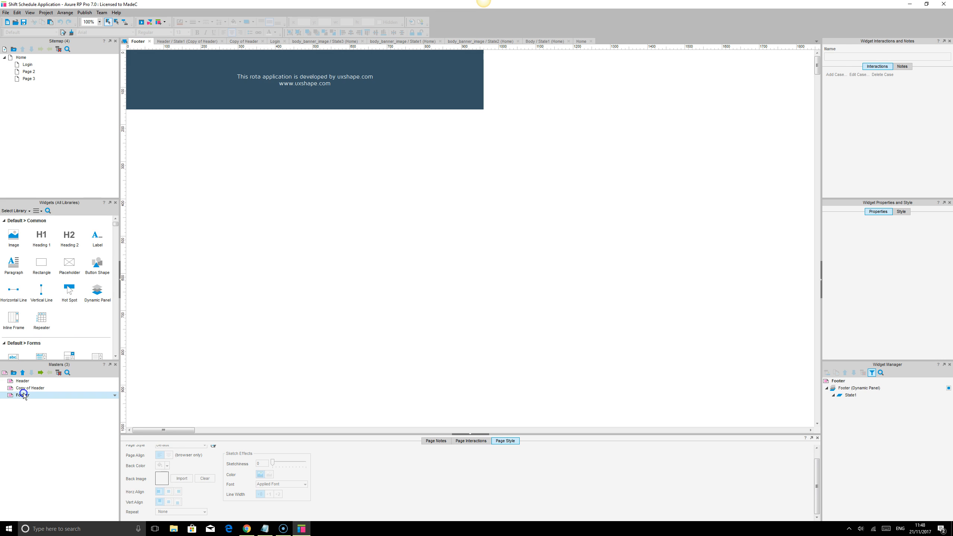
{"action": "double_click", "coordinate": [23, 58]}
{"action": "left_click", "coordinate": [463, 123]}
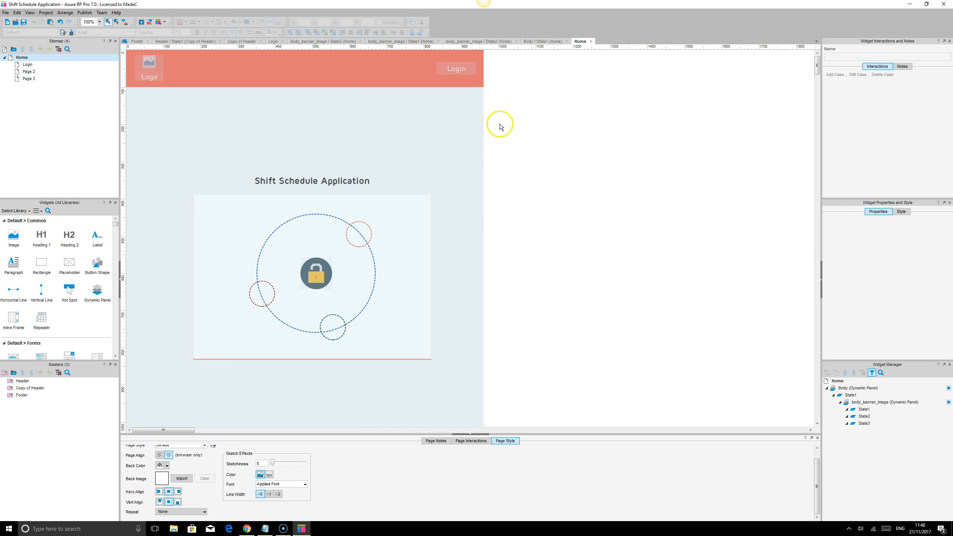
- Copy the Body dynamic panel from the Home page onto the Login page at x 0, y 100
{"action": "left_click", "coordinate": [449, 116]}
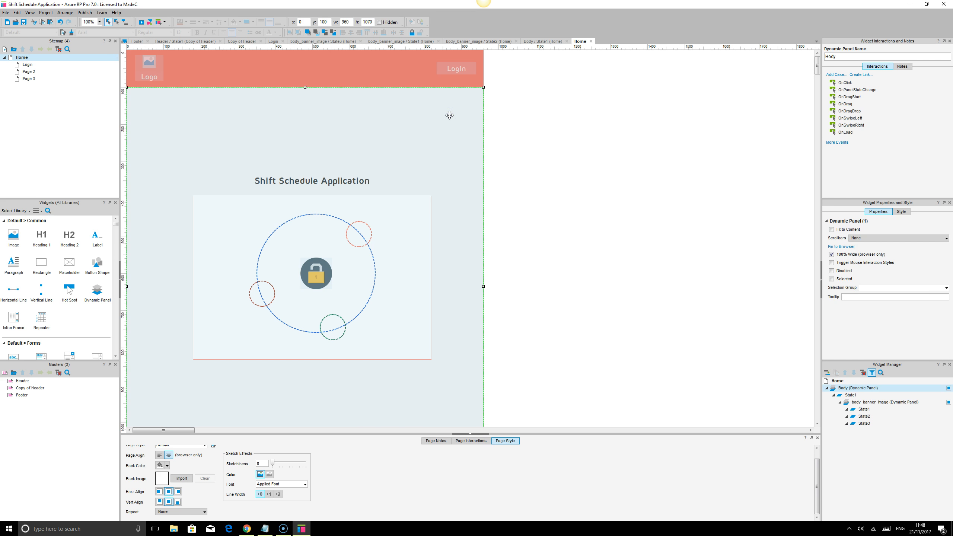
{"action": "scroll", "coordinate": [450, 116], "scroll_direction": "down", "scroll_amount": 3}
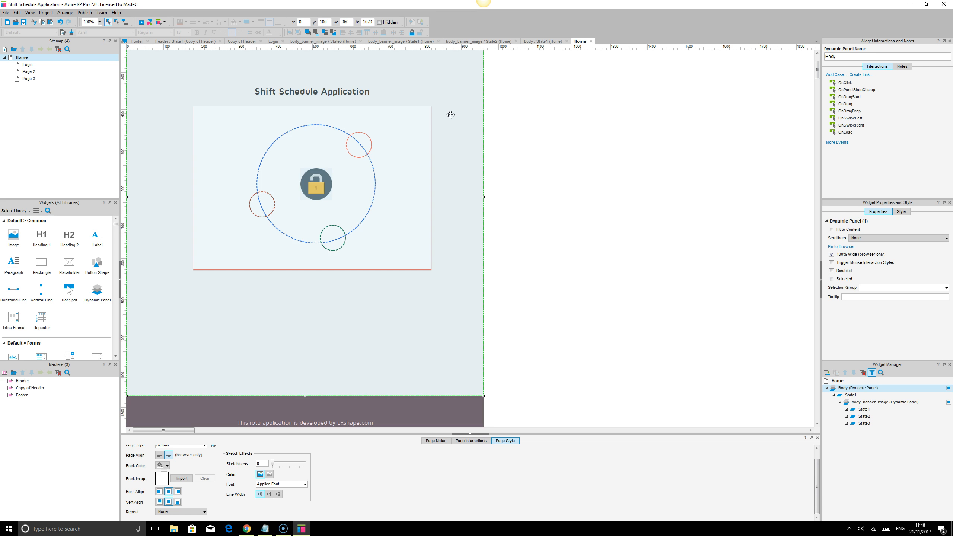
{"action": "double_click", "coordinate": [25, 65]}
{"action": "key", "text": "ctrl+v"}
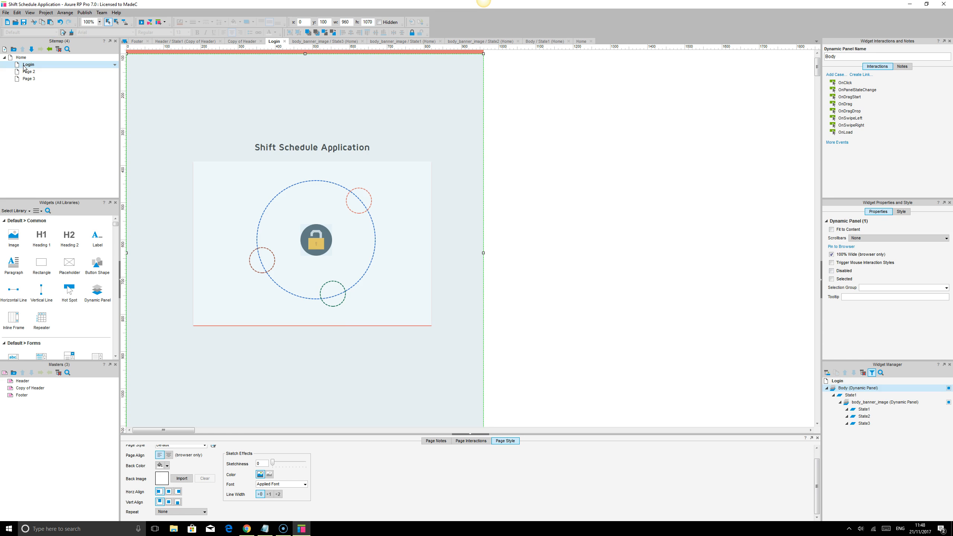
{"action": "scroll", "coordinate": [172, 200], "scroll_direction": "up", "scroll_amount": 1}
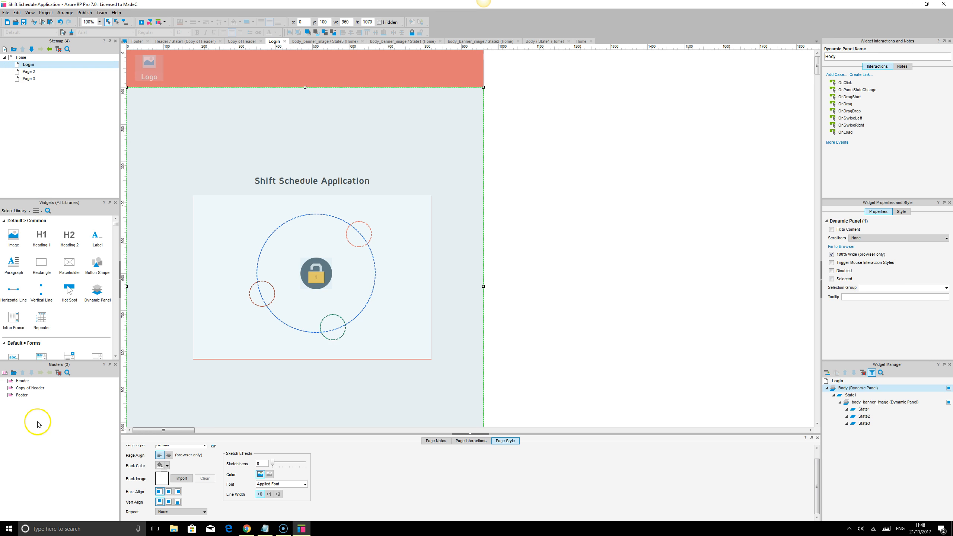
- Place the Footer master on the Login page directly below the Body panel at x 0, y 1170
{"action": "double_click", "coordinate": [22, 396]}
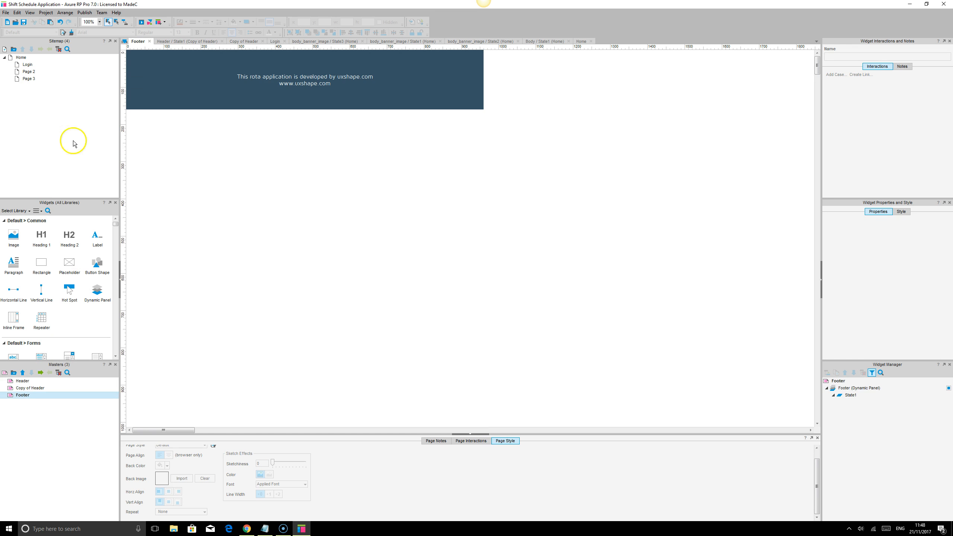
{"action": "left_click", "coordinate": [149, 41]}
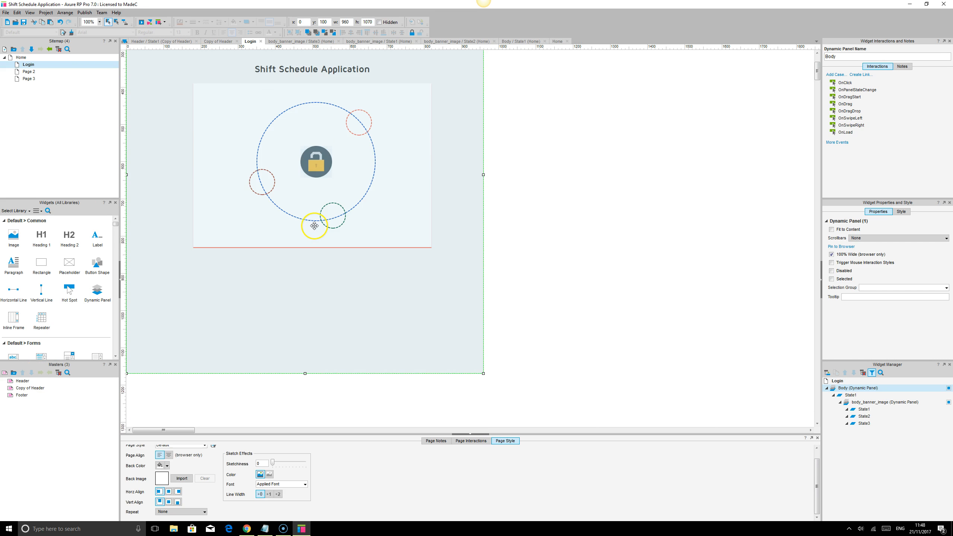
{"action": "scroll", "coordinate": [315, 226], "scroll_direction": "down", "scroll_amount": 3}
{"action": "left_click", "coordinate": [25, 394]}
{"action": "left_click_drag", "start_coordinate": [25, 396], "coordinate": [128, 286]}
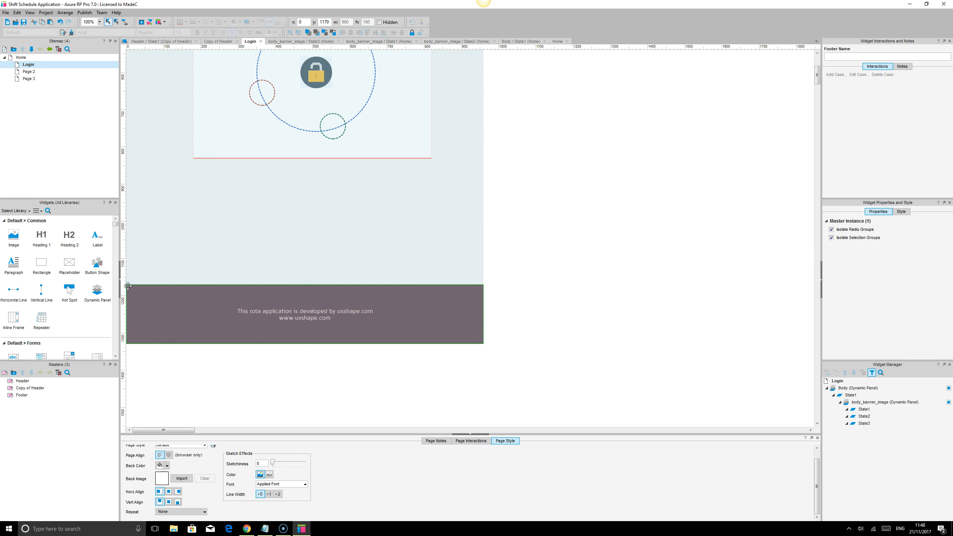
{"action": "scroll", "coordinate": [567, 278], "scroll_direction": "up", "scroll_amount": 7}
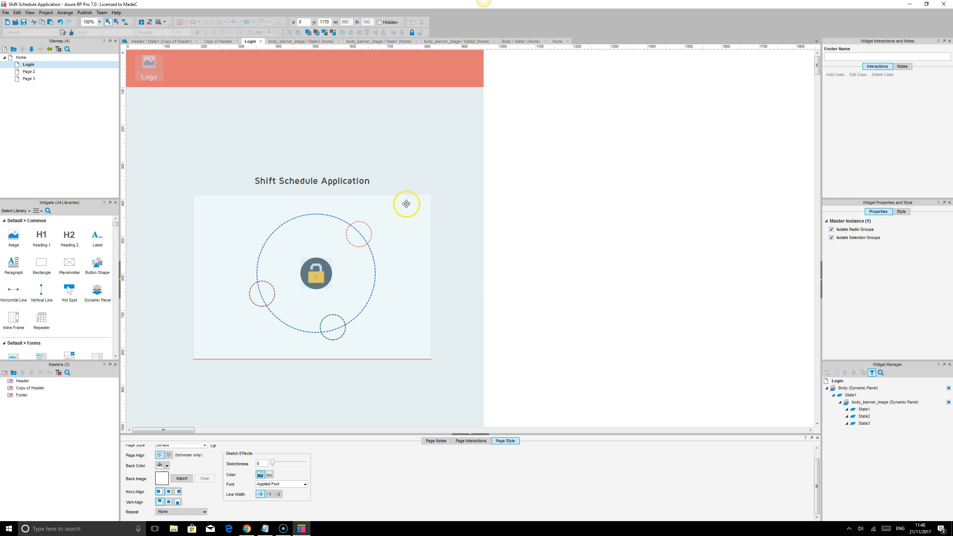
- Delete the dashed circles graphic and the body_banner_image panel from State1 of the Login page's Body panel
{"action": "left_click", "coordinate": [406, 204]}
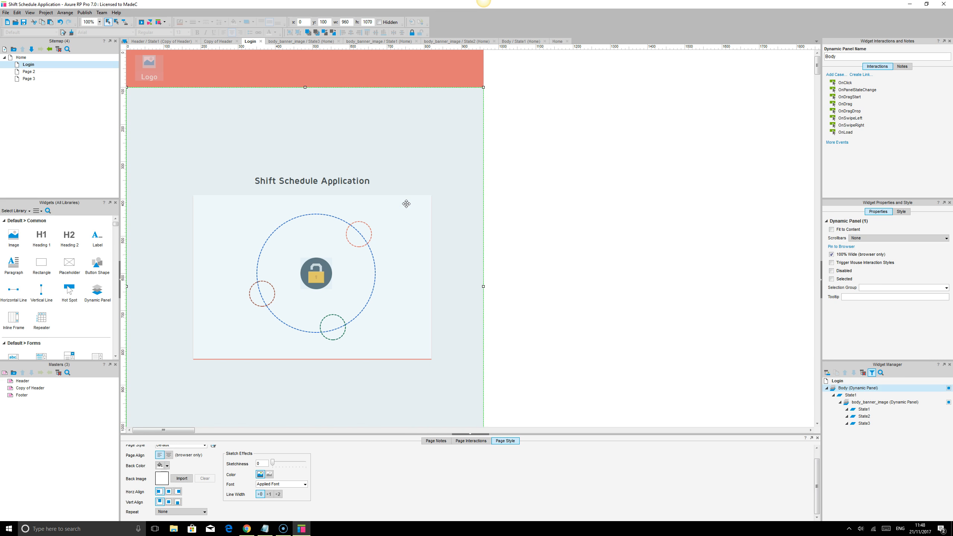
{"action": "double_click", "coordinate": [850, 396]}
{"action": "left_click", "coordinate": [337, 146]}
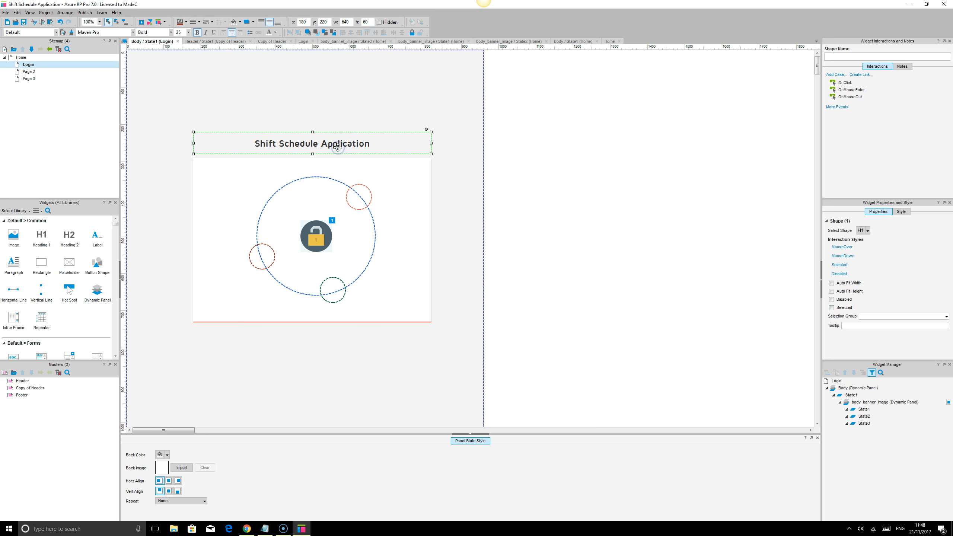
{"action": "left_click", "coordinate": [337, 221]}
{"action": "key", "text": "Delete"}
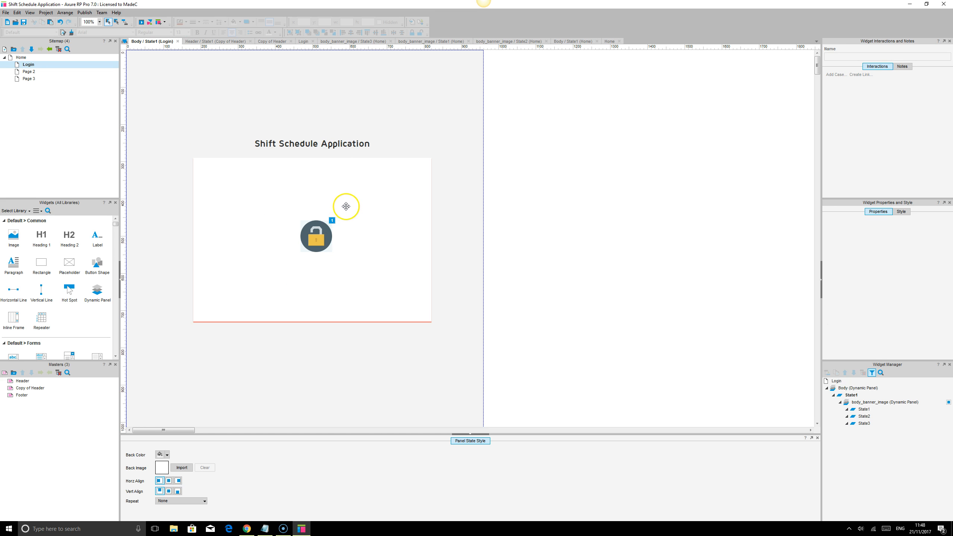
{"action": "left_click", "coordinate": [323, 230]}
{"action": "key", "text": "Delete"}
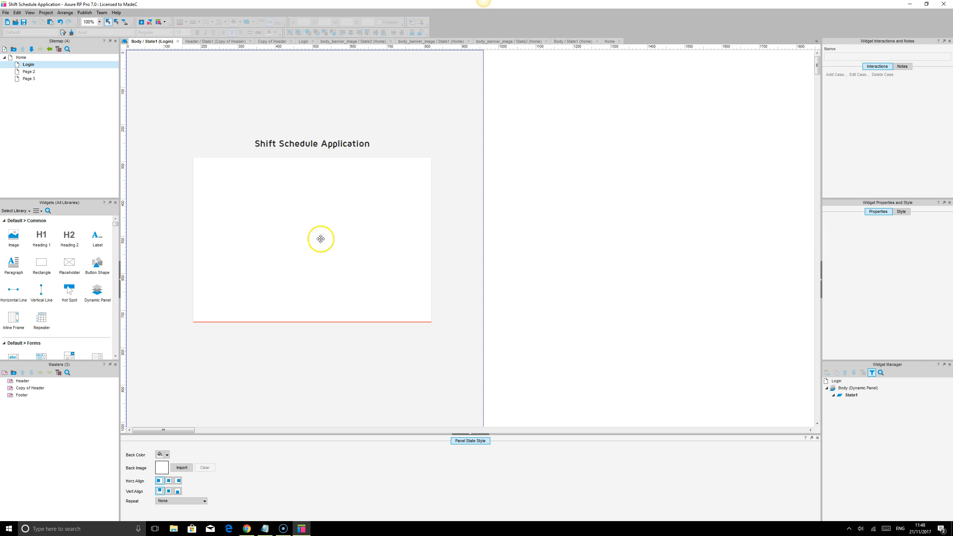
- Switch to Chrome to examine the department and password fields of the reference Login page, and return to Axure RP
{"action": "left_click", "coordinate": [247, 529]}
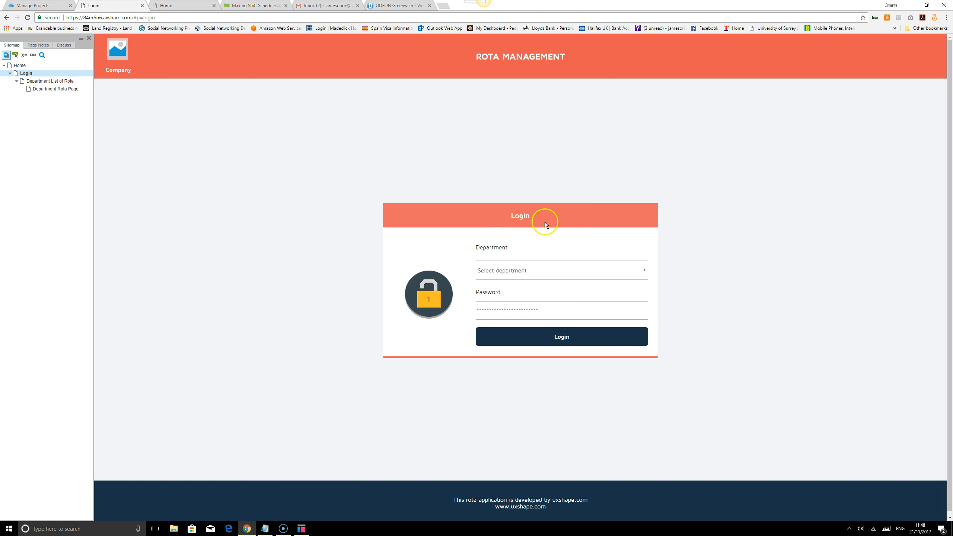
{"action": "left_click", "coordinate": [534, 275]}
{"action": "left_click", "coordinate": [566, 311]}
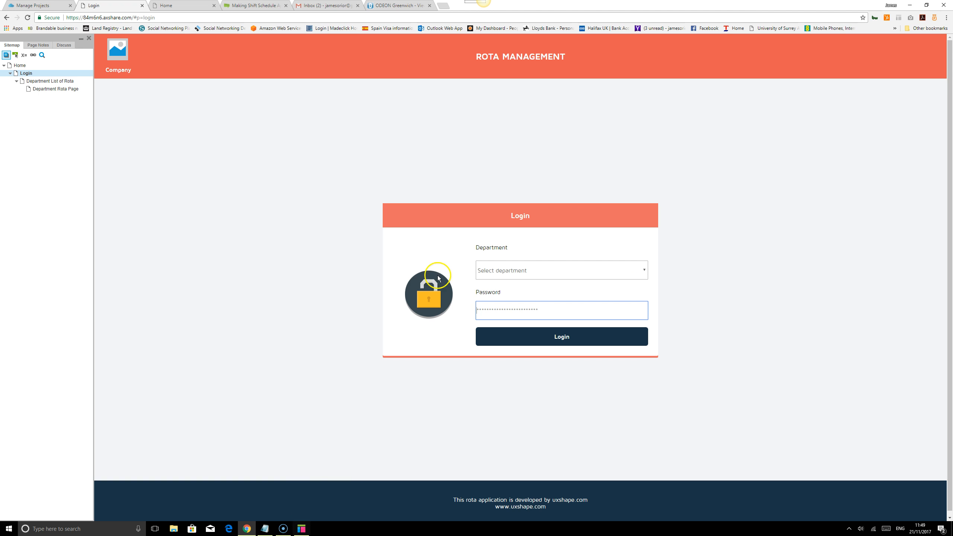
{"action": "left_click", "coordinate": [302, 529]}
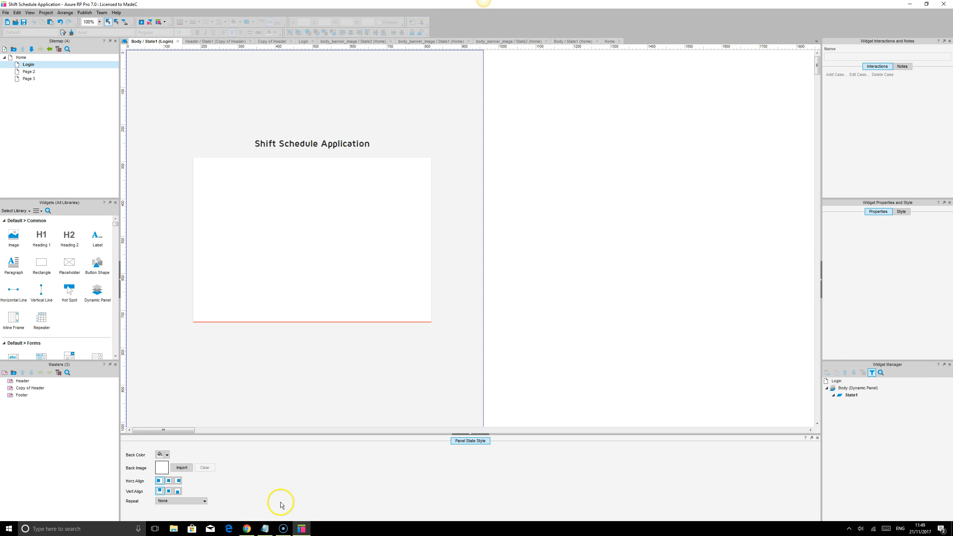
- Insert a 100 by 90 image widget at x 250, y 460 in the white box, using 02.png without autosizing
{"action": "left_click_drag", "start_coordinate": [17, 240], "coordinate": [255, 254]}
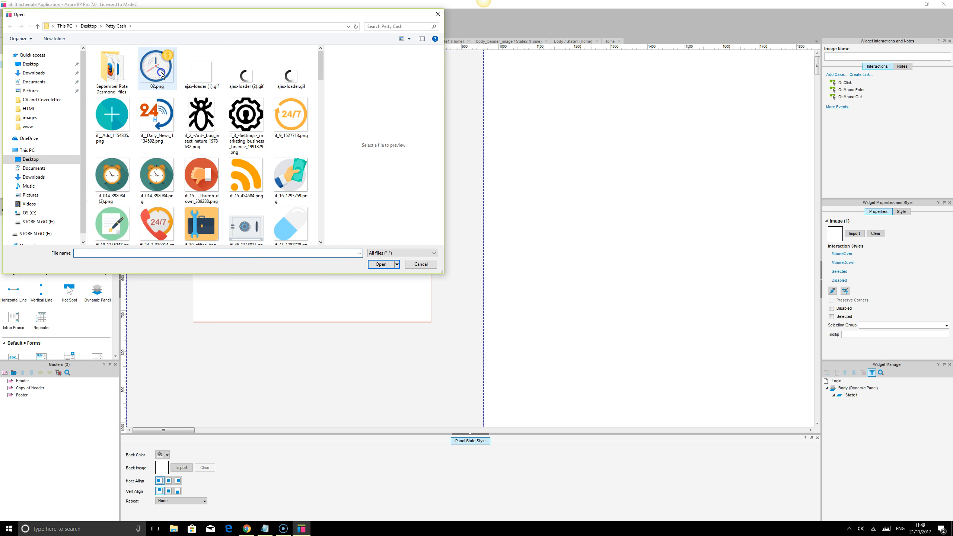
{"action": "left_click", "coordinate": [161, 76]}
{"action": "left_click", "coordinate": [381, 264]}
{"action": "left_click", "coordinate": [503, 288]}
{"action": "left_click", "coordinate": [503, 287]}
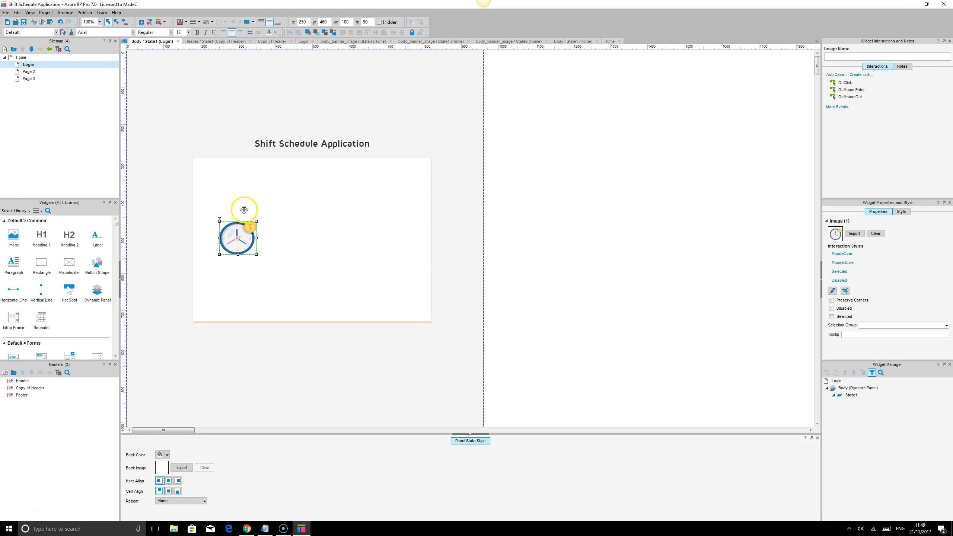
- Replace the clock image with the padlock picture from the images folder without autosizing, and increase its height to 100
{"action": "double_click", "coordinate": [245, 242]}
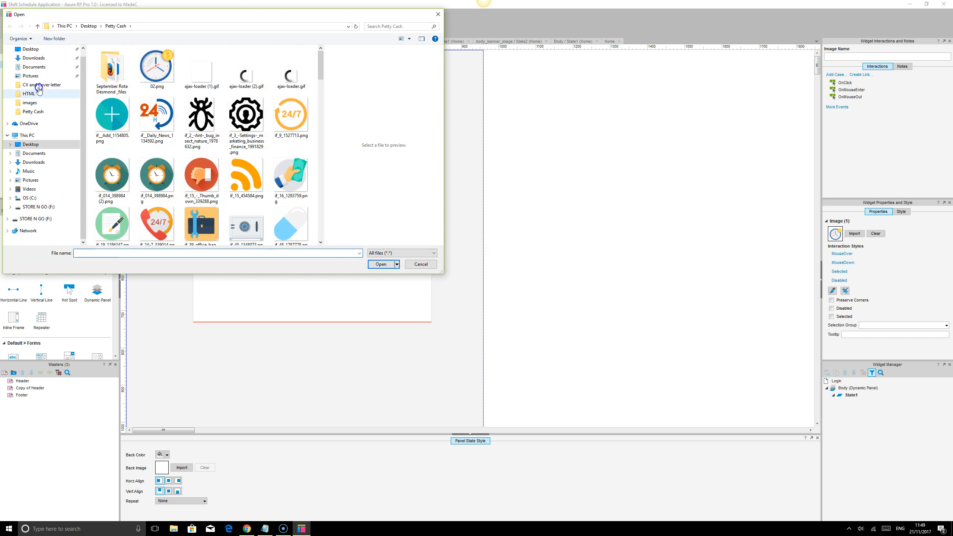
{"action": "left_click", "coordinate": [32, 103]}
{"action": "left_click", "coordinate": [296, 66]}
{"action": "left_click", "coordinate": [381, 264]}
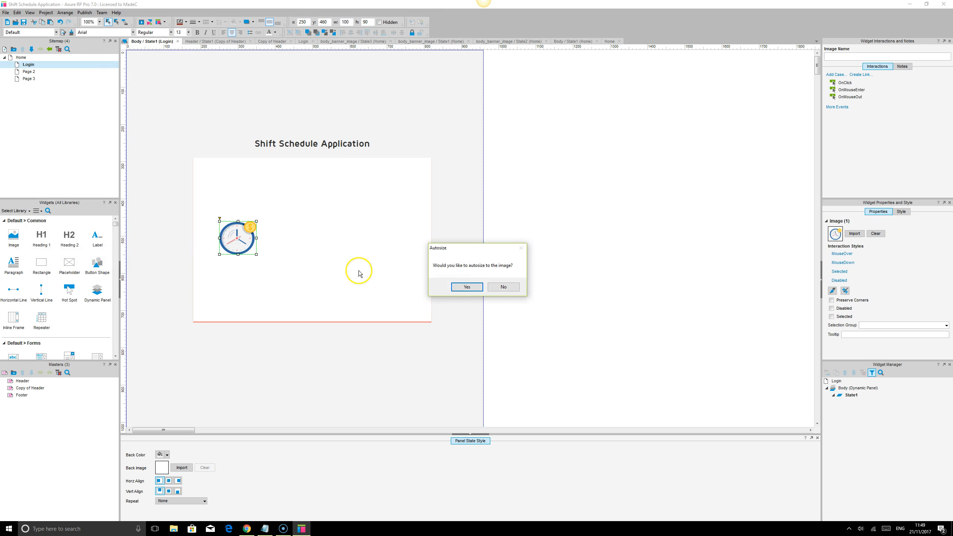
{"action": "left_click", "coordinate": [501, 287]}
{"action": "left_click_drag", "start_coordinate": [256, 254], "coordinate": [256, 258]}
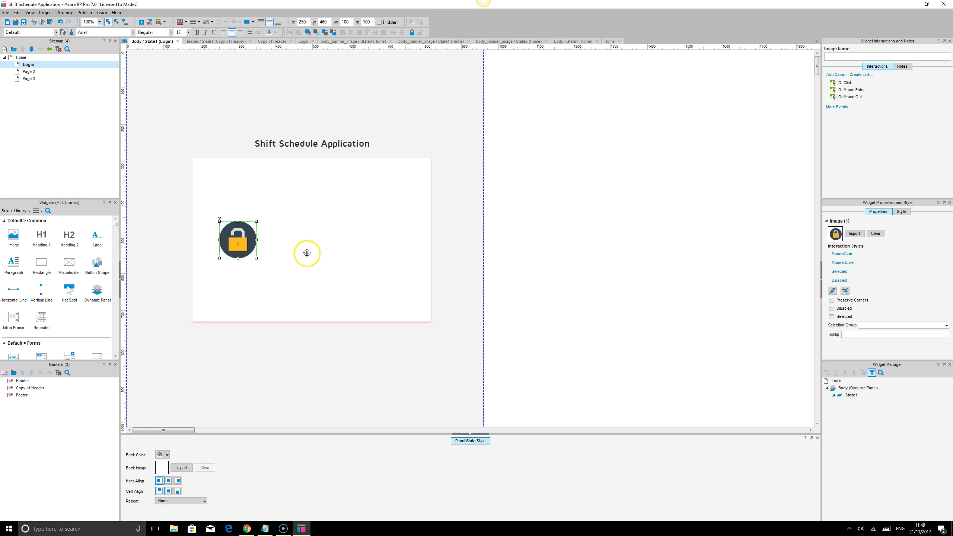
- Add an outer shadow to the padlock image with offset x 0 and y 3
{"action": "left_click", "coordinate": [253, 22]}
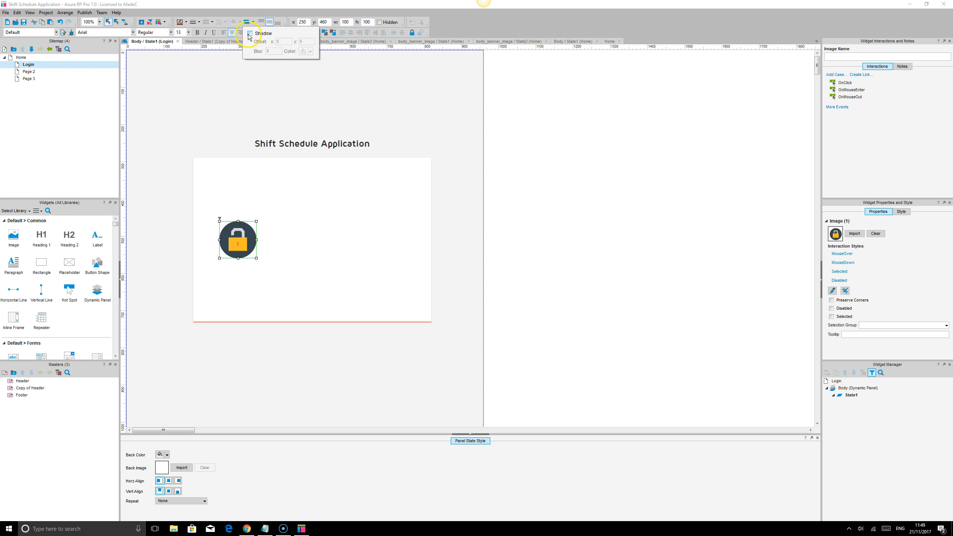
{"action": "left_click", "coordinate": [249, 33]}
{"action": "type", "text": "0"}
{"action": "key", "text": "Tab"}
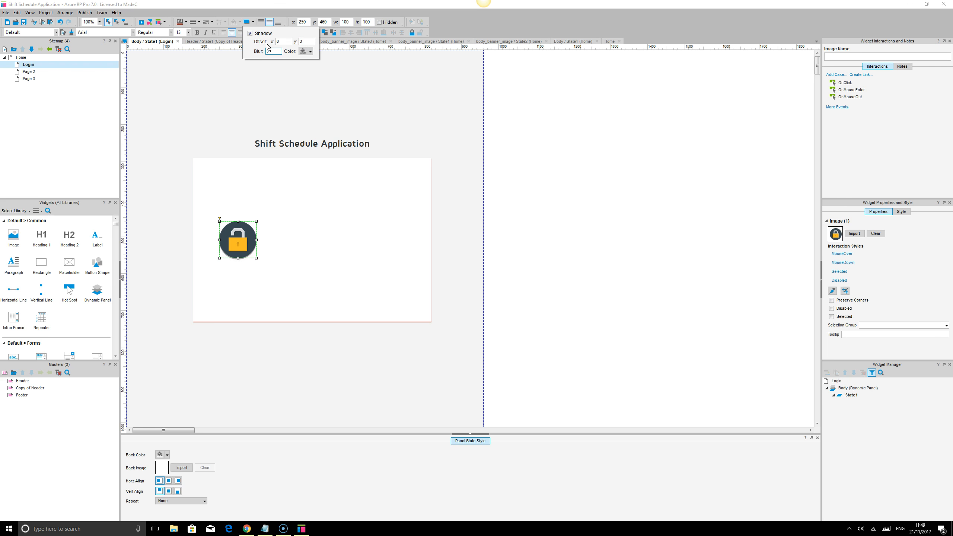
{"action": "left_click", "coordinate": [574, 220]}
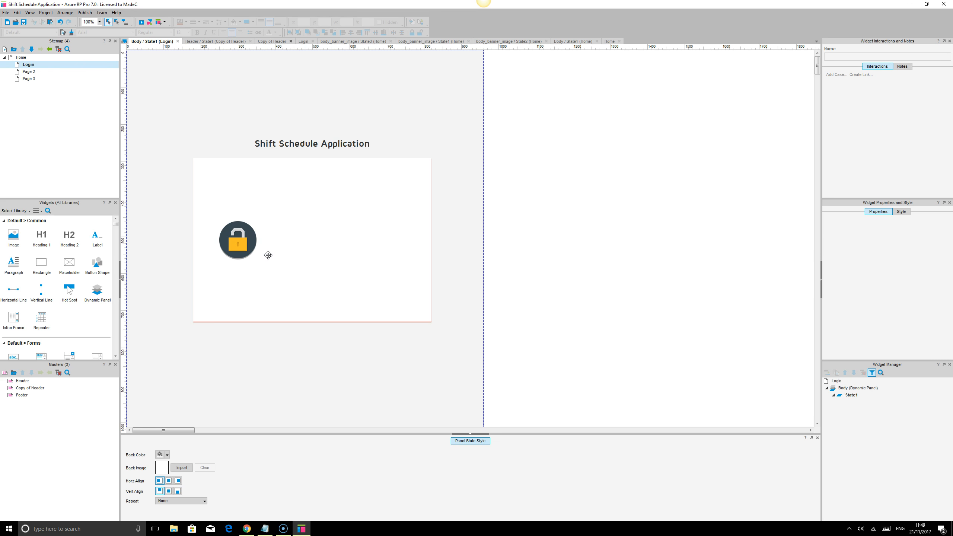
- Add a 390-wide droplist and a text field below it beside the padlock, setting the text field's height to 50
{"action": "mouse_move", "coordinate": [246, 530]}
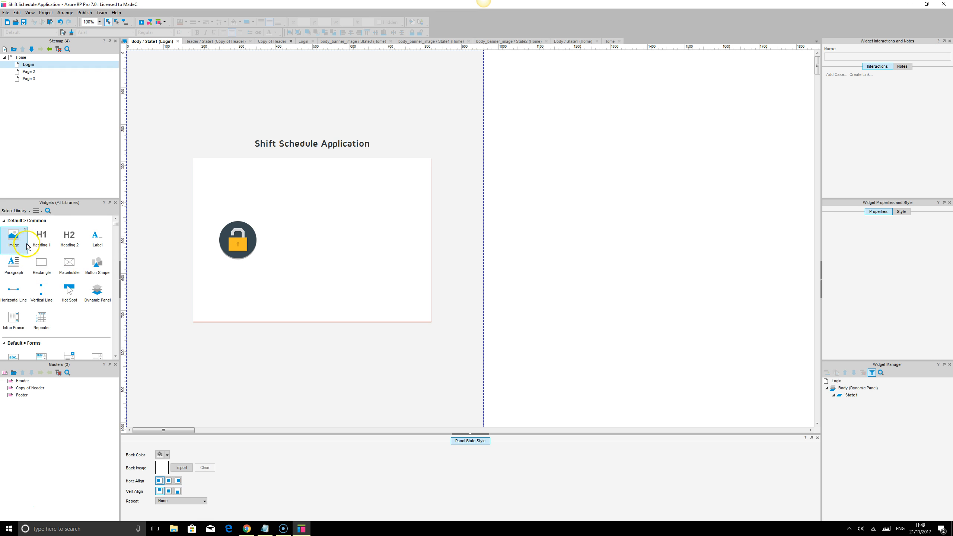
{"action": "scroll", "coordinate": [51, 297], "scroll_direction": "down", "scroll_amount": 3}
{"action": "left_click_drag", "start_coordinate": [70, 303], "coordinate": [416, 209]}
{"action": "left_click_drag", "start_coordinate": [13, 303], "coordinate": [416, 259]}
{"action": "type", "text": "50"}
{"action": "key", "text": "Return"}
- Set the droplist's height to 50
{"action": "left_click", "coordinate": [344, 210]}
{"action": "left_click", "coordinate": [358, 22]}
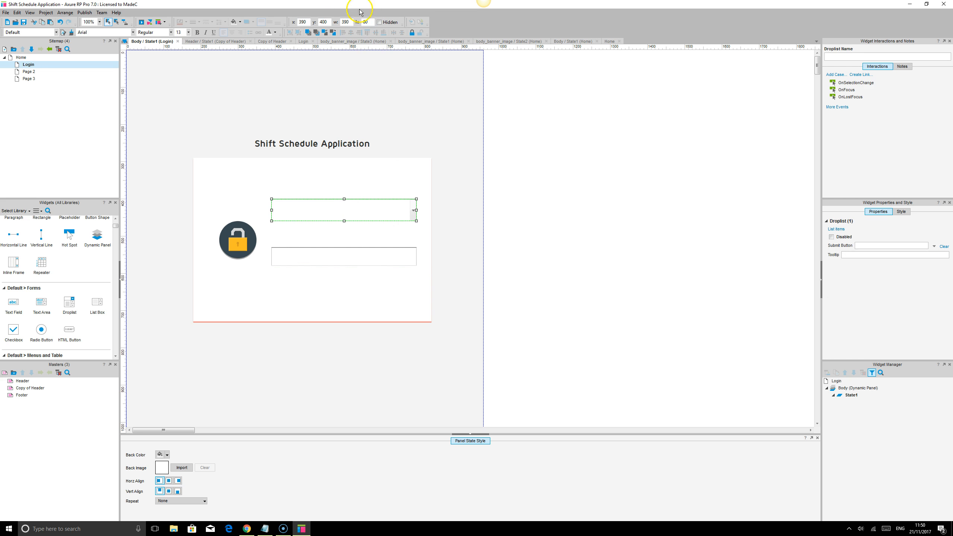
{"action": "type", "text": "50"}
{"action": "key", "text": "Return"}
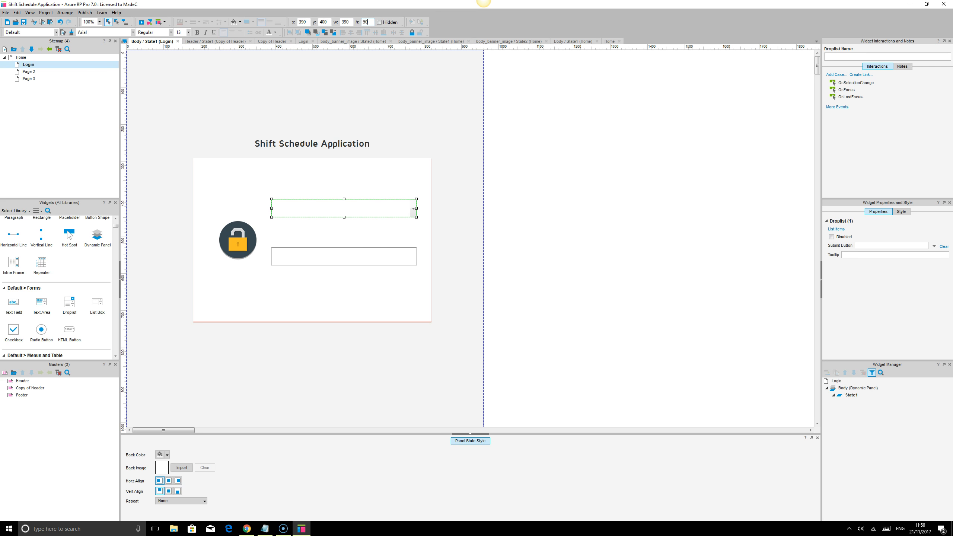
- Add a Heading 1 reading "Department" above the droplist at x 390, y 353
{"action": "scroll", "coordinate": [17, 247], "scroll_direction": "up", "scroll_amount": 3}
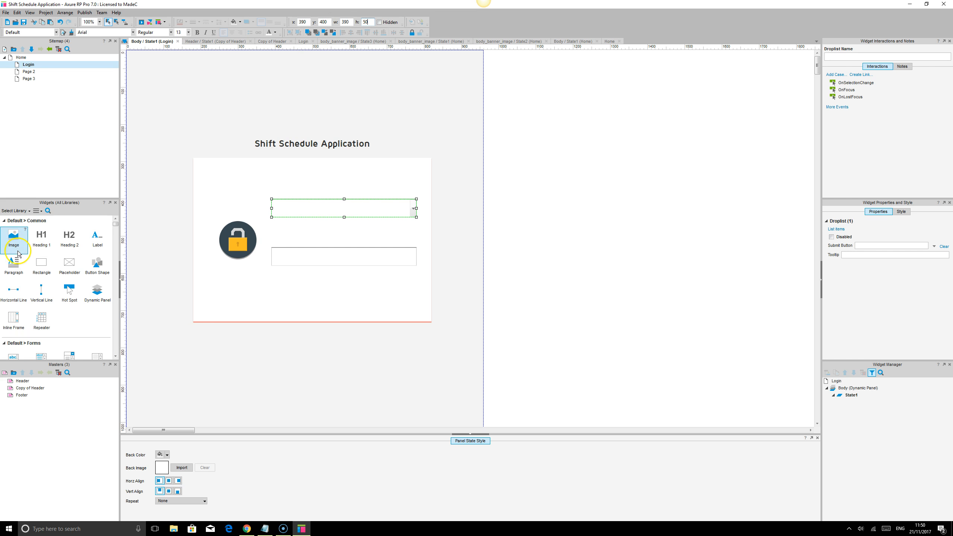
{"action": "left_click_drag", "start_coordinate": [41, 236], "coordinate": [273, 180]}
{"action": "double_click", "coordinate": [287, 187]}
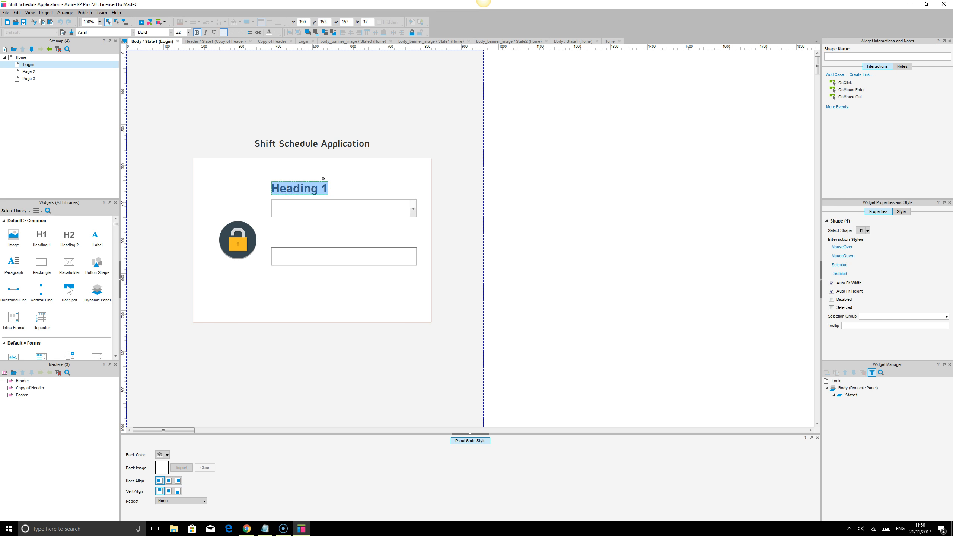
{"action": "type", "text": "Department"}
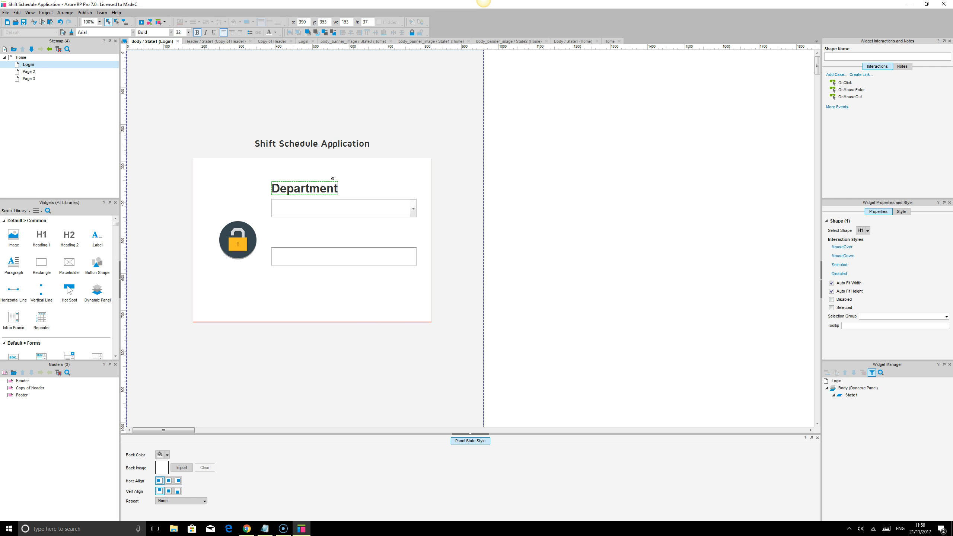
{"action": "left_click", "coordinate": [282, 283]}
{"action": "left_click", "coordinate": [583, 251]}
- Duplicate the Department heading above the text field at x 390, y 473 and change its text to "Password"
{"action": "left_click", "coordinate": [329, 187]}
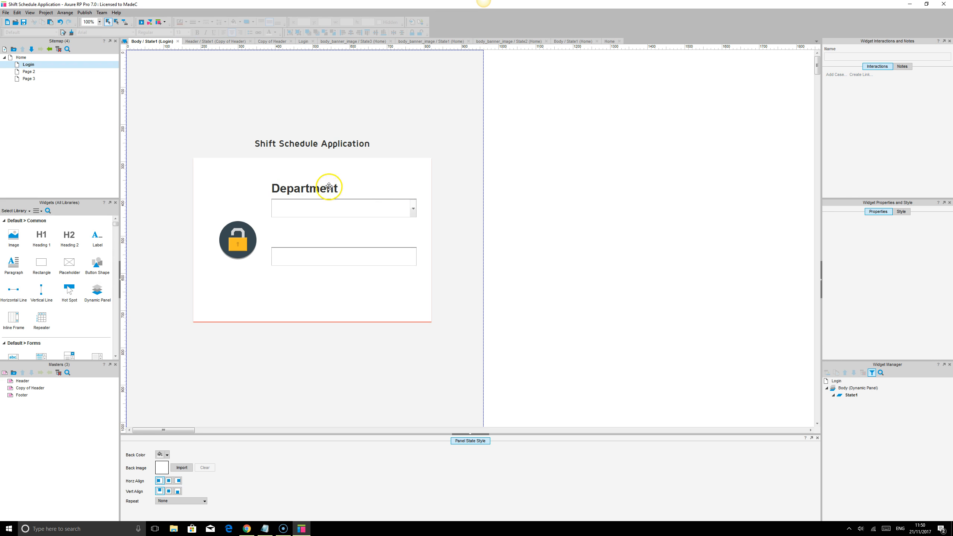
{"action": "left_click_drag", "start_coordinate": [329, 187], "coordinate": [313, 233]}
{"action": "type", "text": "Password"}
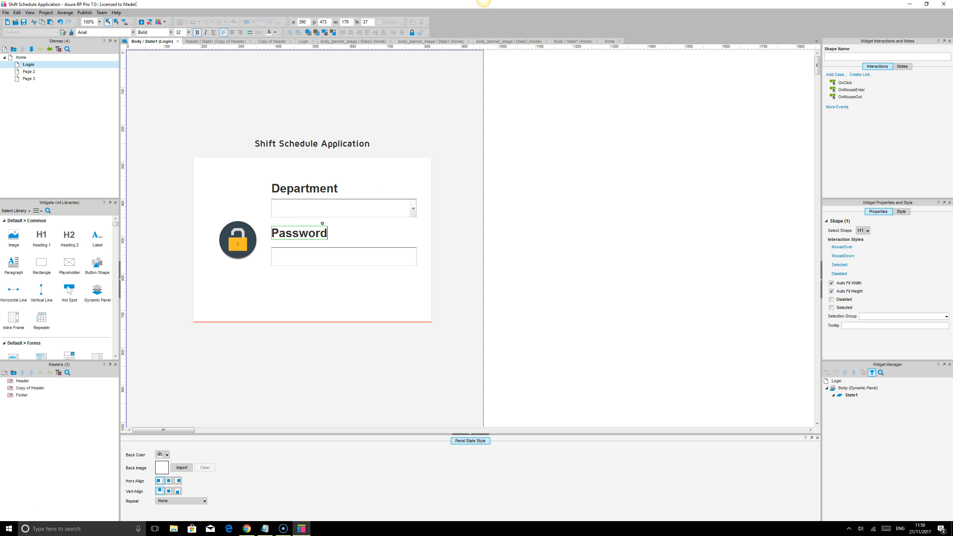
{"action": "left_click", "coordinate": [556, 313]}
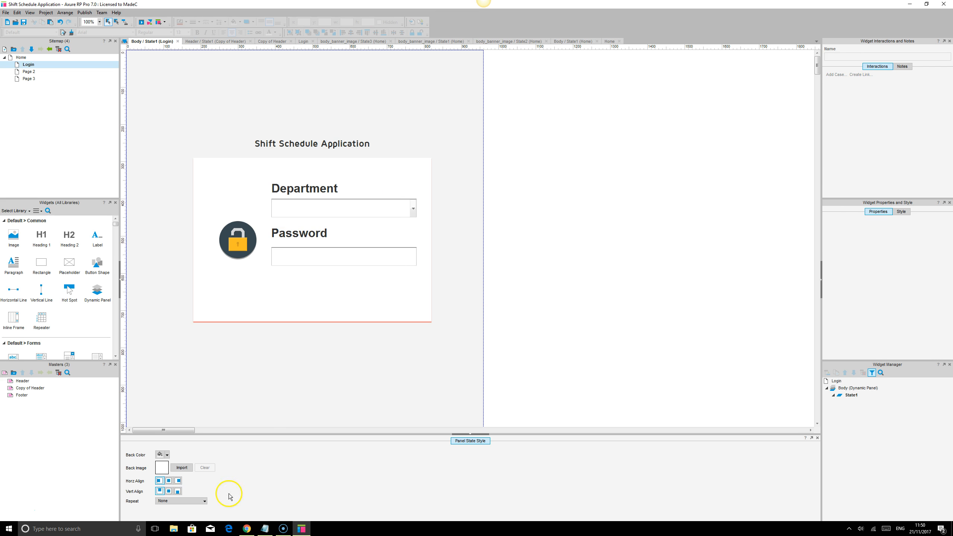
- Set the Department and Password headings in Maven Pro at size 16
{"action": "left_click", "coordinate": [247, 529]}
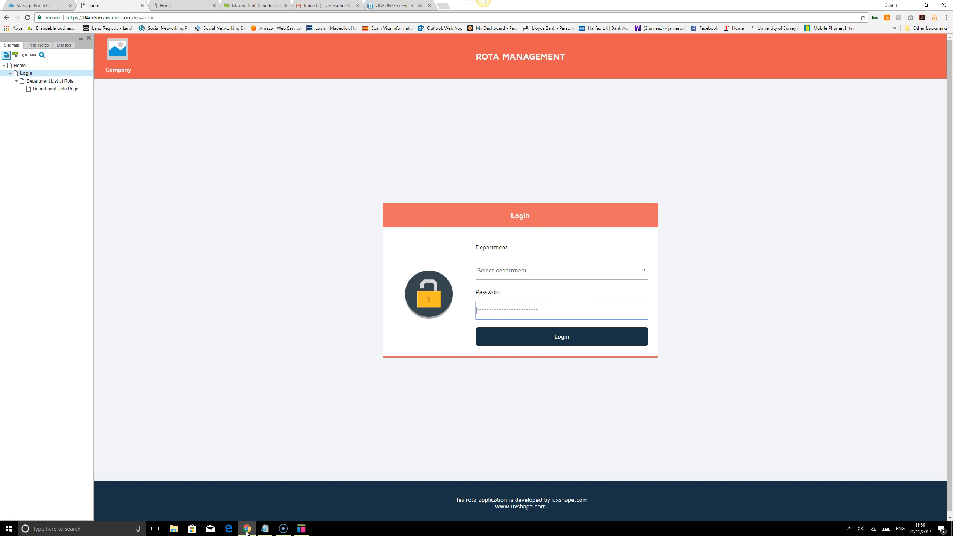
{"action": "left_click", "coordinate": [246, 529]}
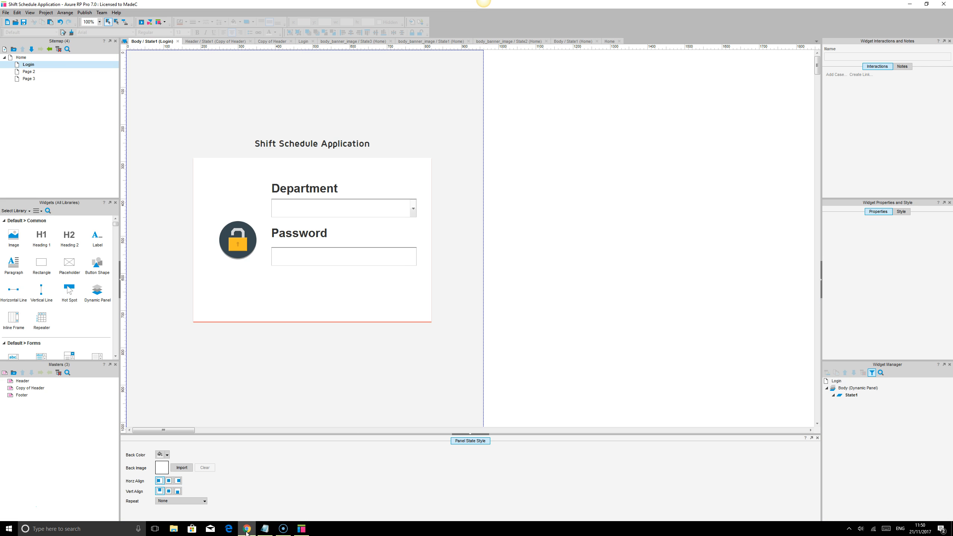
{"action": "left_click", "coordinate": [296, 189]}
{"action": "left_click", "coordinate": [294, 235], "text": "ctrl"}
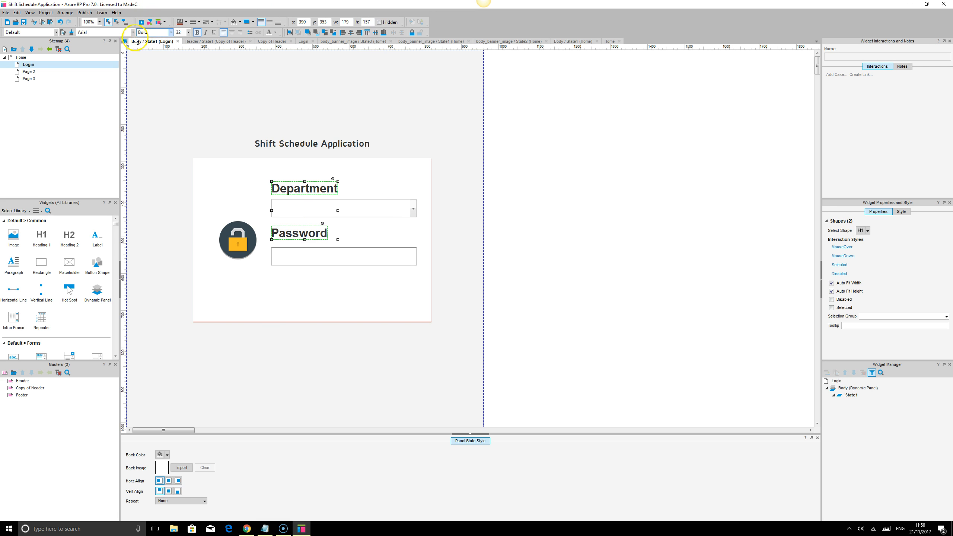
{"action": "type", "text": "Maven Pro"}
{"action": "key", "text": "Return"}
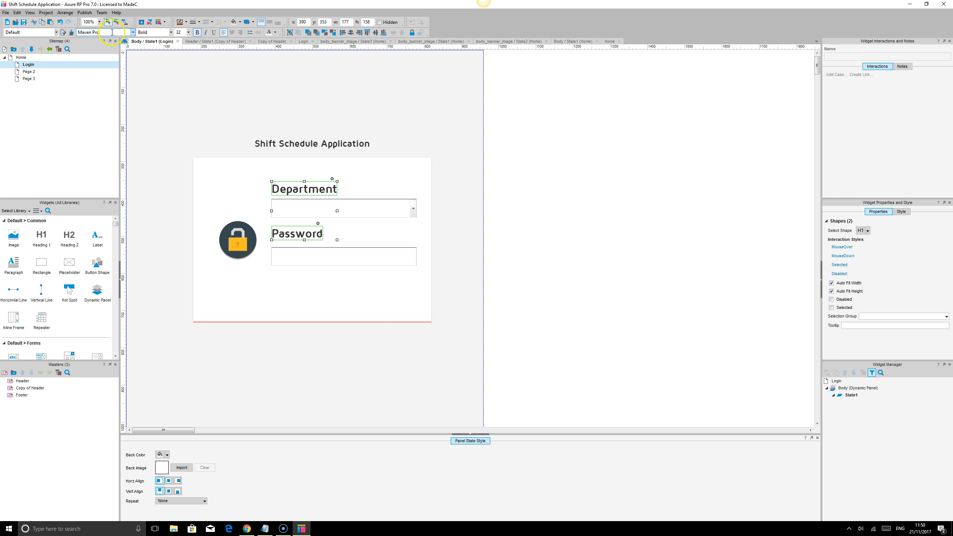
{"action": "left_click", "coordinate": [183, 33]}
{"action": "key", "text": "Return"}
{"action": "left_click", "coordinate": [182, 33]}
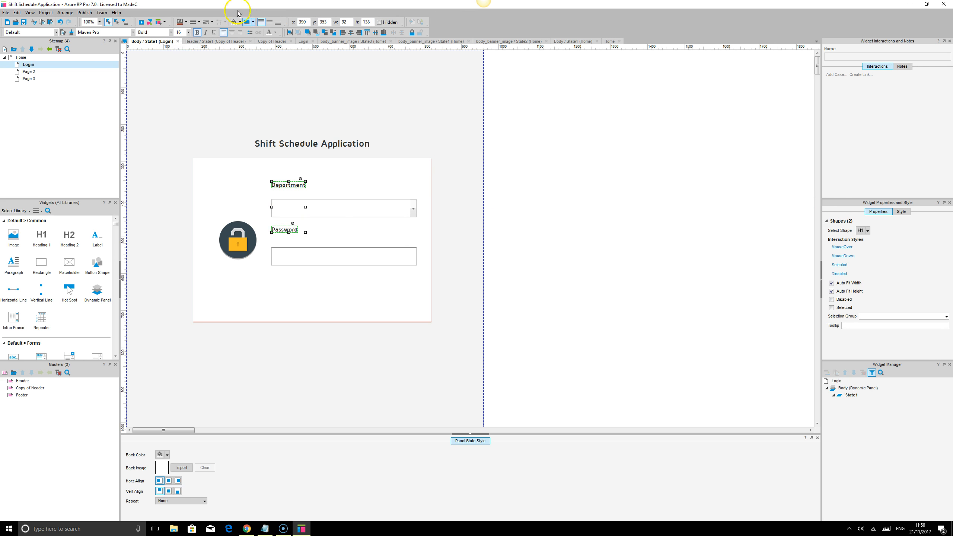
{"action": "left_click", "coordinate": [636, 271]}
- Resize the Password and Department headings to 390 wide by 37 high, and group the Department heading with the droplist
{"action": "left_click_drag", "start_coordinate": [277, 227], "coordinate": [420, 244]}
{"action": "left_click", "coordinate": [289, 184]}
{"action": "left_click", "coordinate": [289, 184]}
{"action": "left_click_drag", "start_coordinate": [306, 188], "coordinate": [416, 186]}
{"action": "left_click", "coordinate": [387, 205], "text": "shift"}
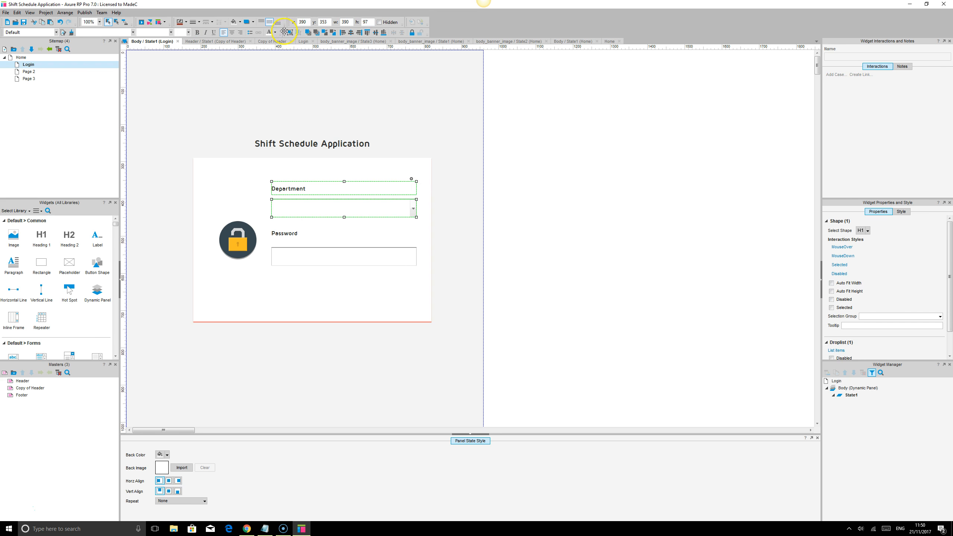
- Lower the Password heading to y 487 and group it with the text field below it
{"action": "left_click", "coordinate": [284, 235]}
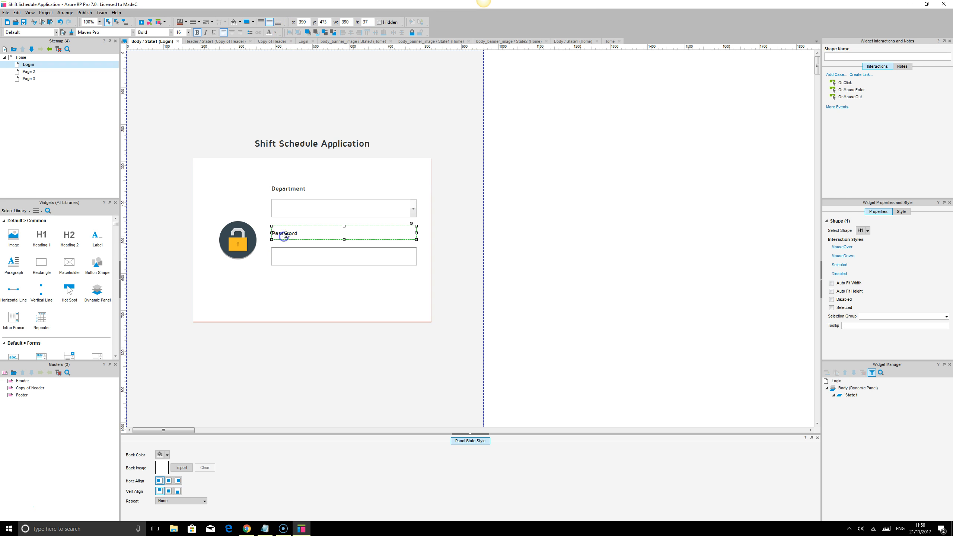
{"action": "left_click_drag", "start_coordinate": [286, 235], "coordinate": [327, 254]}
{"action": "key", "text": "Down"}
{"action": "key", "text": "Down"}
{"action": "key", "text": "Down"}
{"action": "key", "text": "Down"}
{"action": "key", "text": "Down"}
{"action": "key", "text": "Down"}
{"action": "key", "text": "Down"}
{"action": "key", "text": "Down"}
{"action": "key", "text": "Down"}
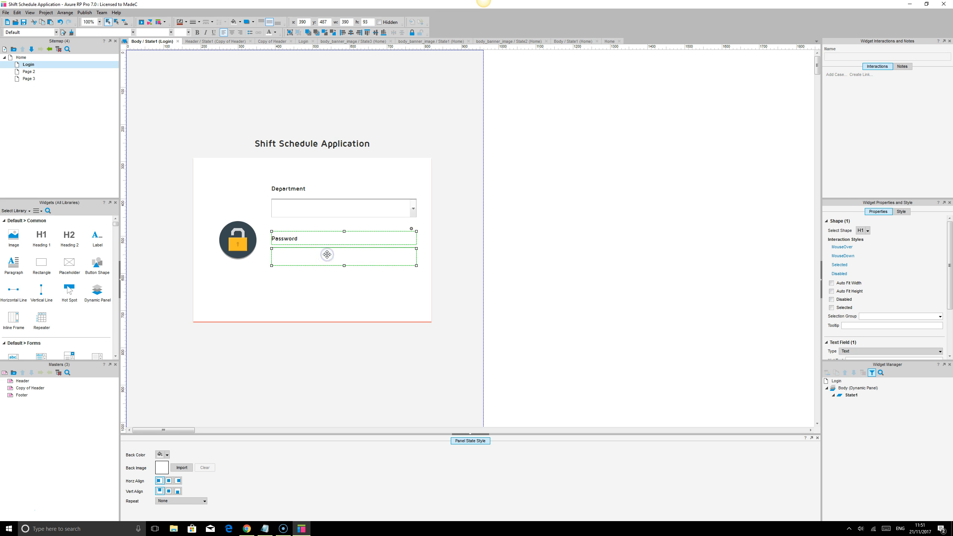
{"action": "left_click", "coordinate": [506, 213]}
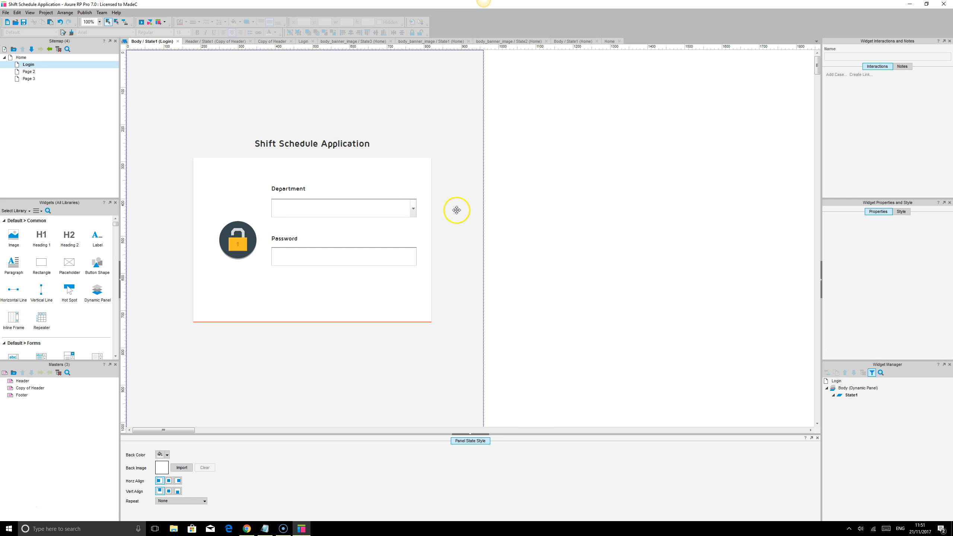
- Nudge only the Department heading down to y 356, closer to its droplist
{"action": "left_click", "coordinate": [292, 207]}
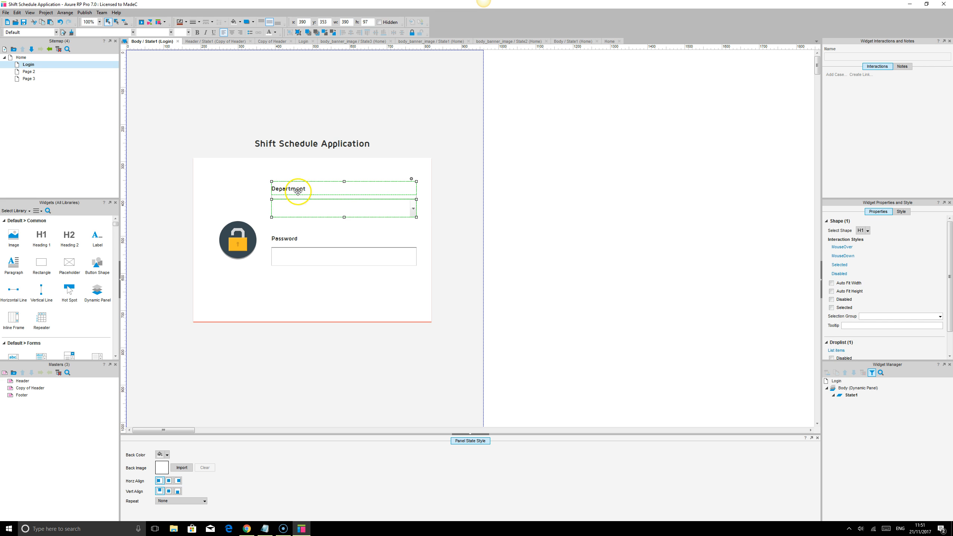
{"action": "left_click", "coordinate": [297, 191]}
{"action": "left_click_drag", "start_coordinate": [298, 192], "coordinate": [298, 193]}
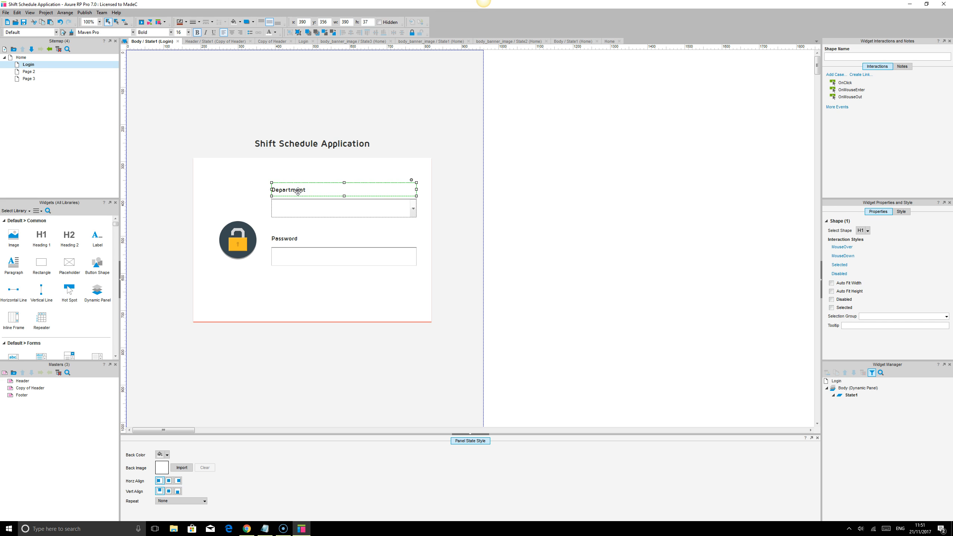
{"action": "left_click", "coordinate": [540, 209]}
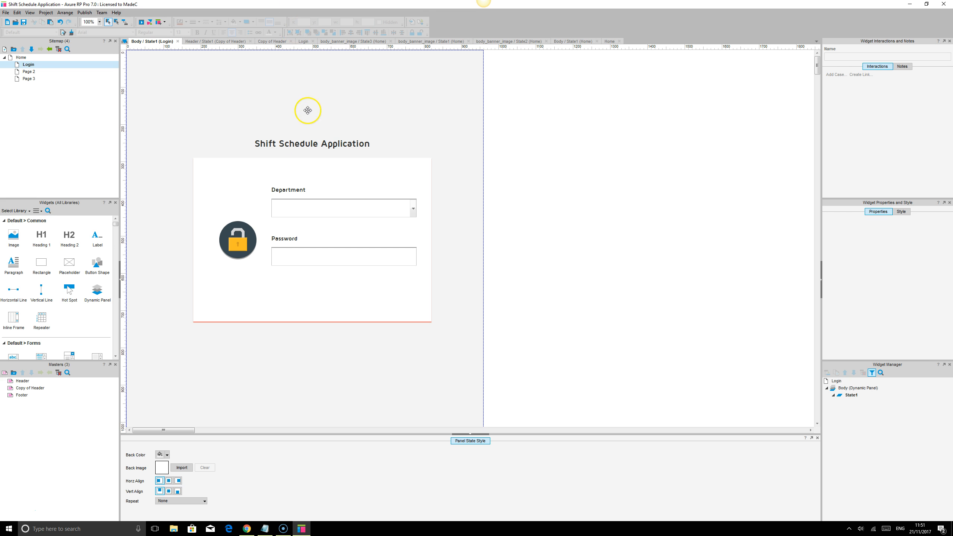
- Group the department and password fields together and move them down to y 398, vertically centred on the padlock
{"action": "left_click", "coordinate": [323, 211]}
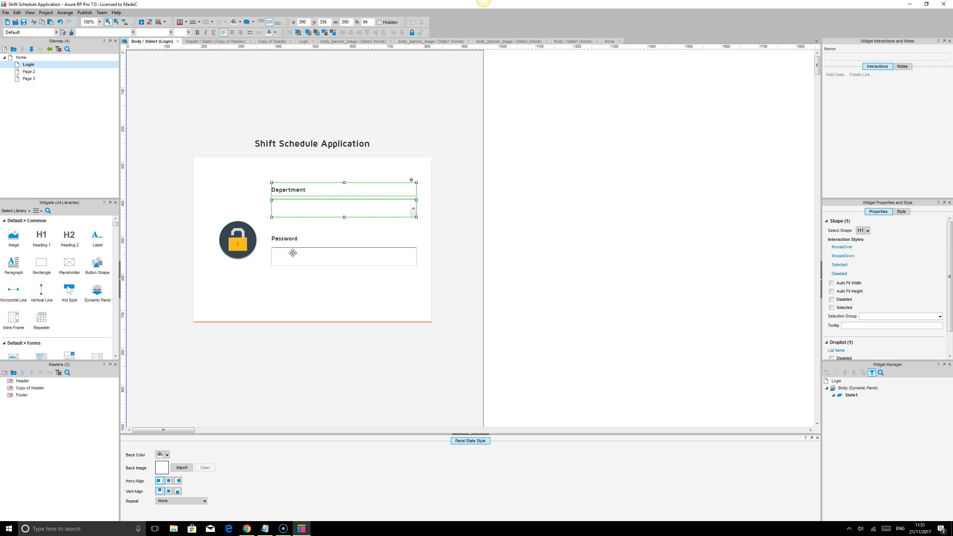
{"action": "left_click", "coordinate": [294, 237], "text": "ctrl"}
{"action": "left_click", "coordinate": [290, 33]}
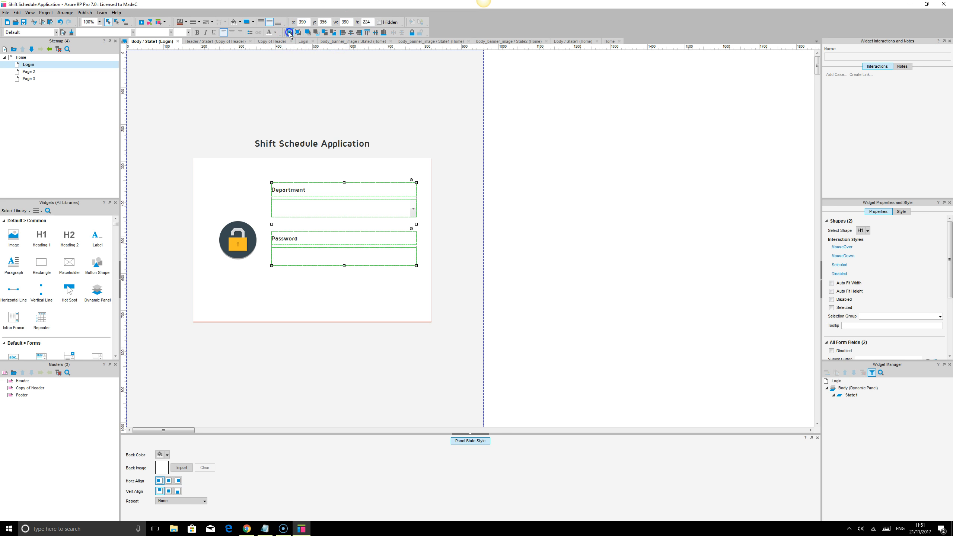
{"action": "left_click_drag", "start_coordinate": [319, 208], "coordinate": [287, 222]}
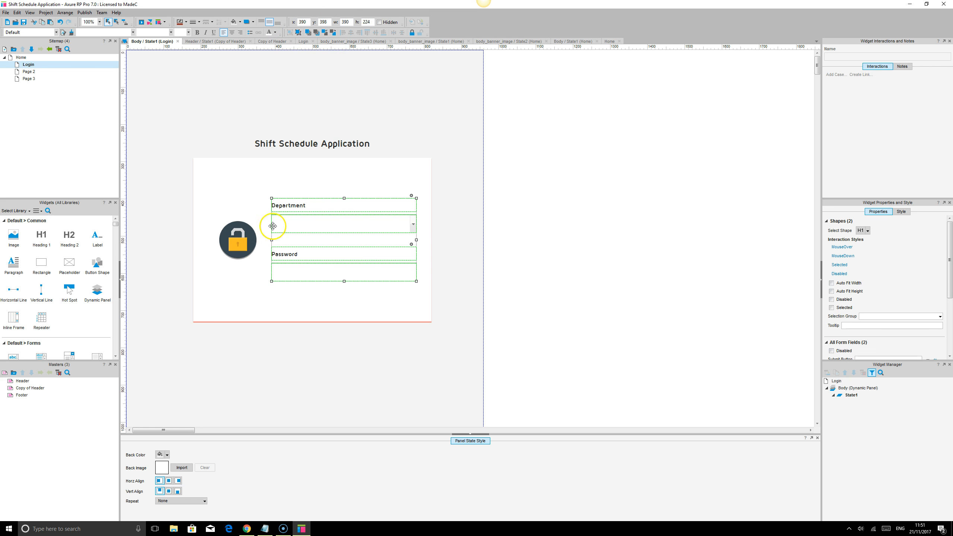
- Group the padlock with the department and password fields and centre the whole group within the white card
{"action": "left_click", "coordinate": [244, 238], "text": "ctrl"}
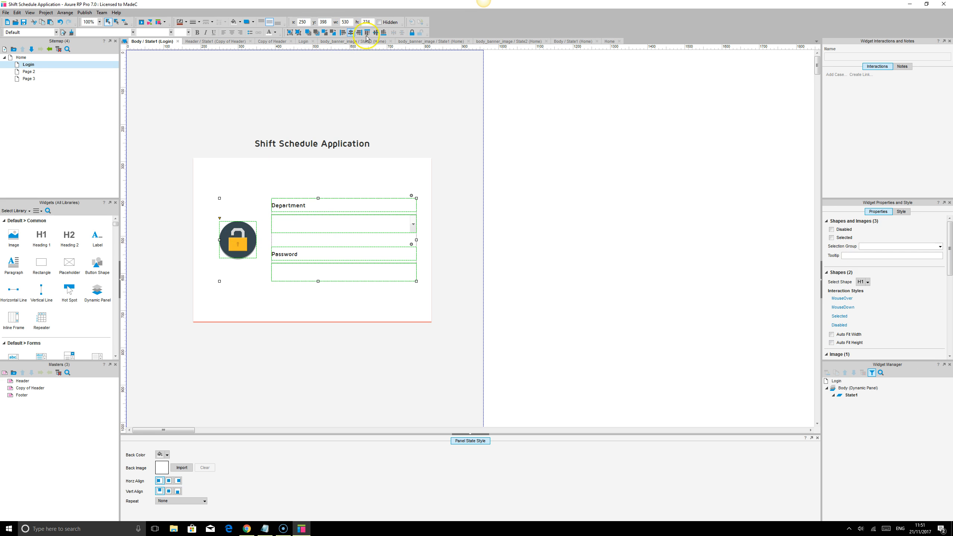
{"action": "left_click", "coordinate": [289, 33]}
{"action": "left_click", "coordinate": [347, 176]}
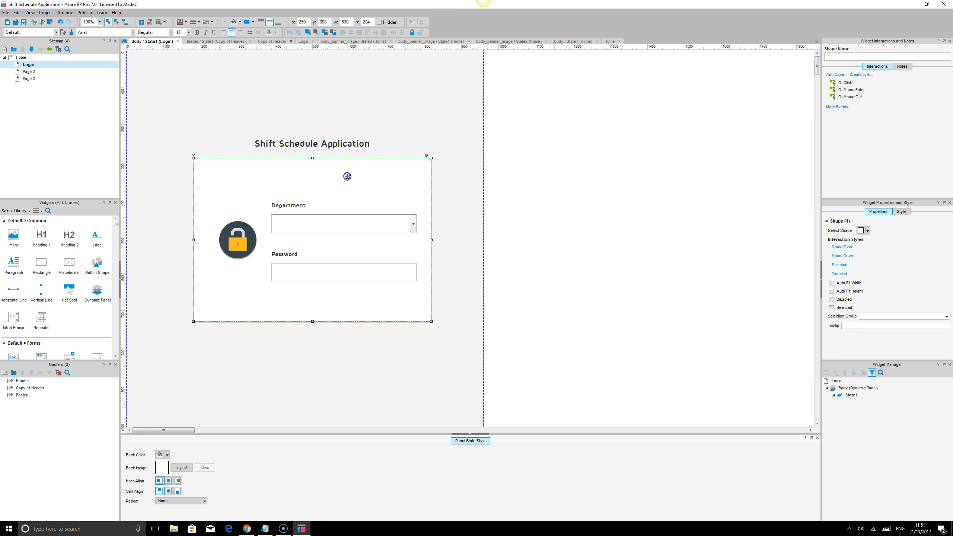
{"action": "left_click", "coordinate": [291, 206], "text": "ctrl"}
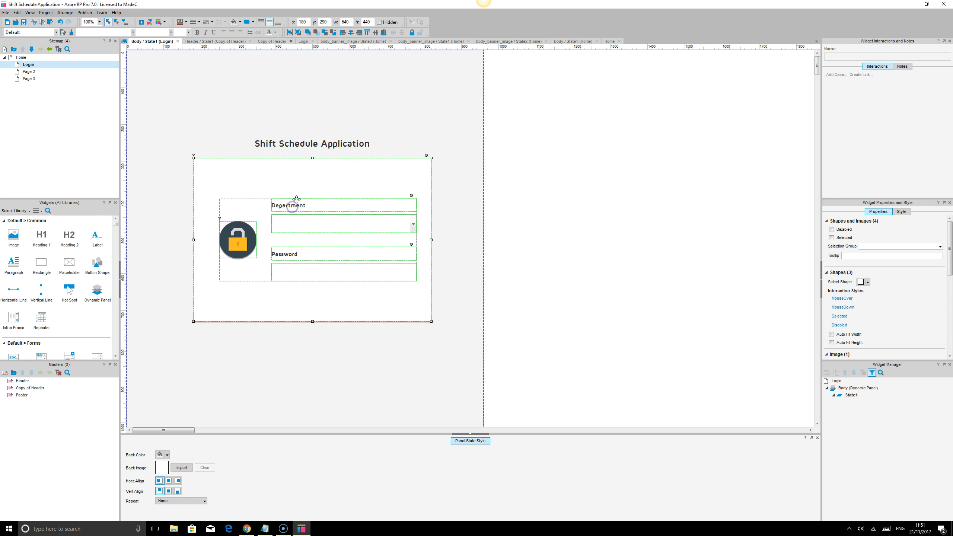
{"action": "left_click", "coordinate": [352, 34]}
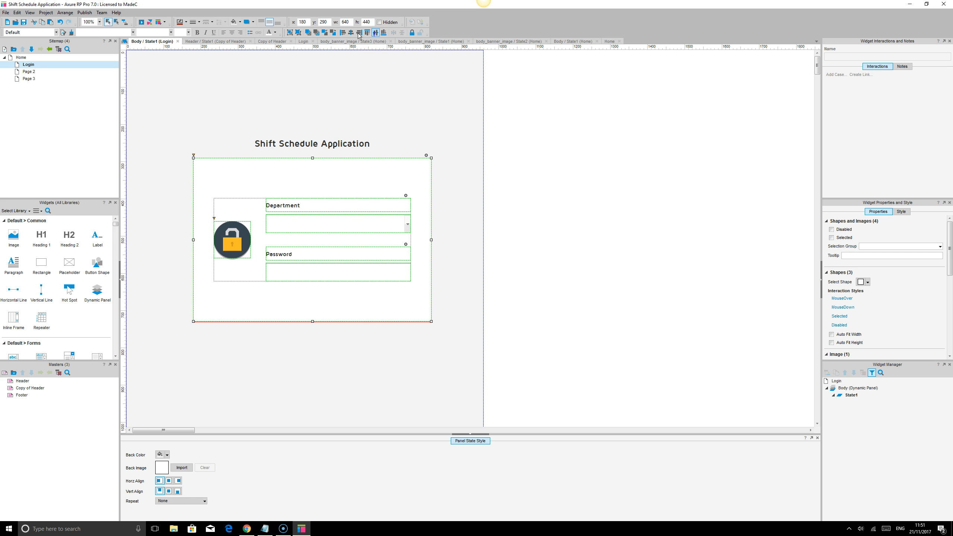
{"action": "left_click", "coordinate": [585, 202]}
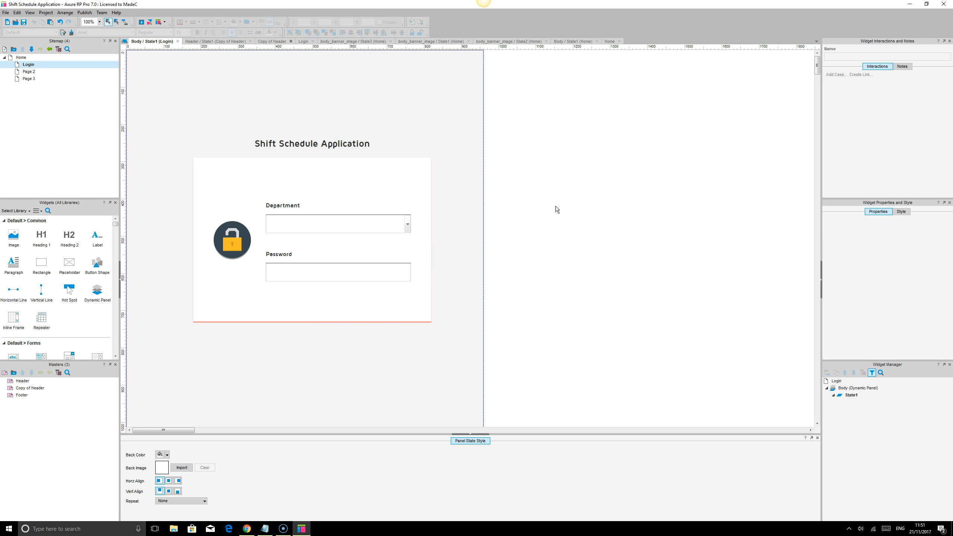
- Add a 640 by 70 rectangle across the top of the white card at x 180, y 290
{"action": "left_click", "coordinate": [246, 529]}
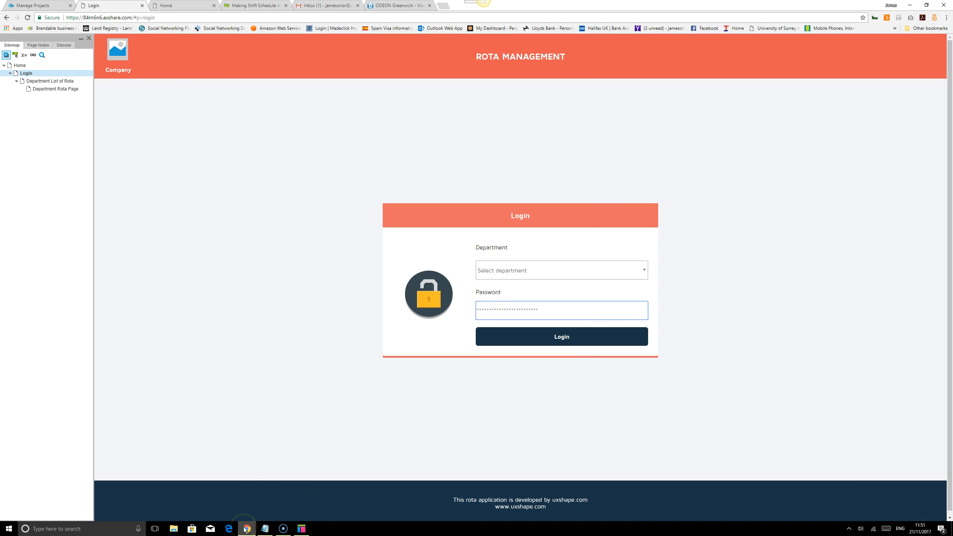
{"action": "left_click", "coordinate": [246, 530]}
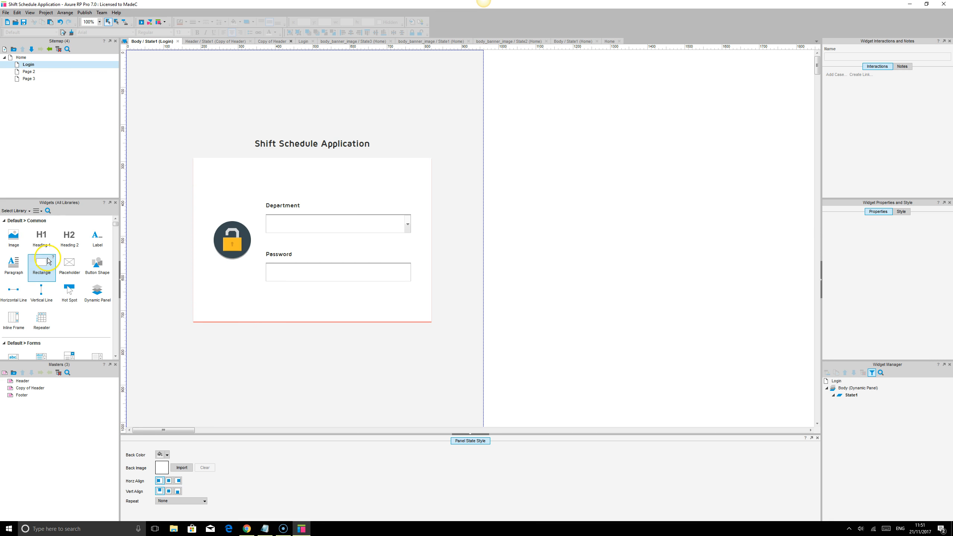
{"action": "left_click_drag", "start_coordinate": [41, 263], "coordinate": [229, 157]}
{"action": "left_click_drag", "start_coordinate": [231, 197], "coordinate": [432, 171]}
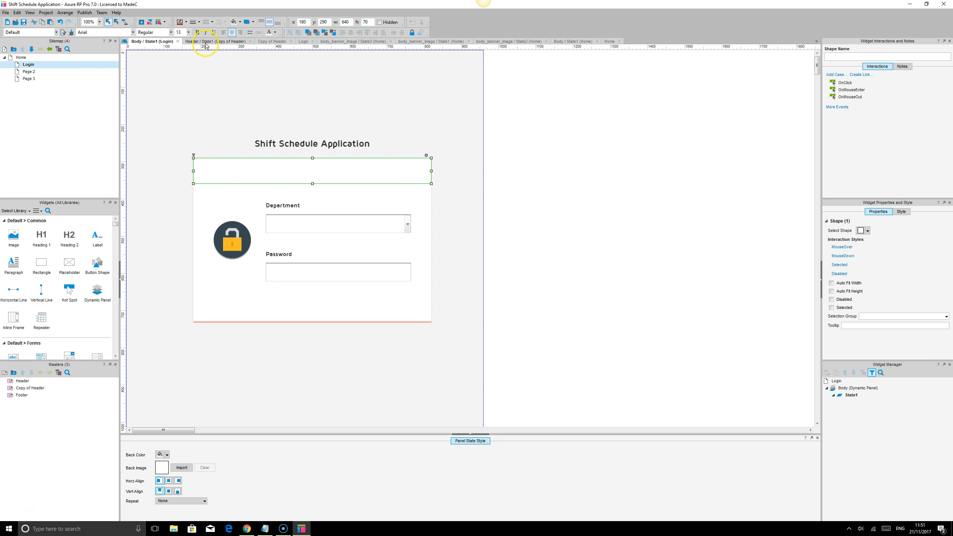
- Fill the new rectangle with the header's orange-red colour and give it the text "Login"
{"action": "left_click", "coordinate": [240, 23]}
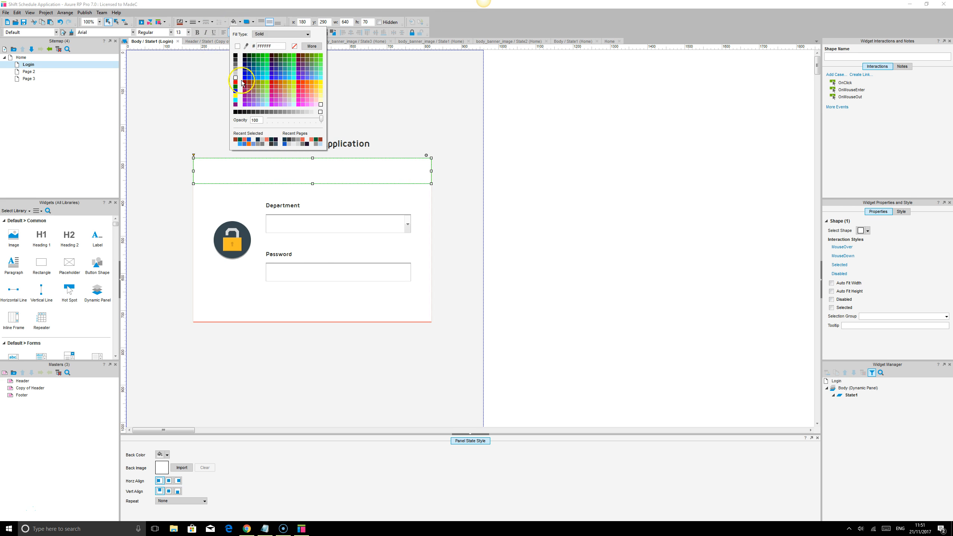
{"action": "left_click", "coordinate": [240, 139]}
{"action": "double_click", "coordinate": [304, 177]}
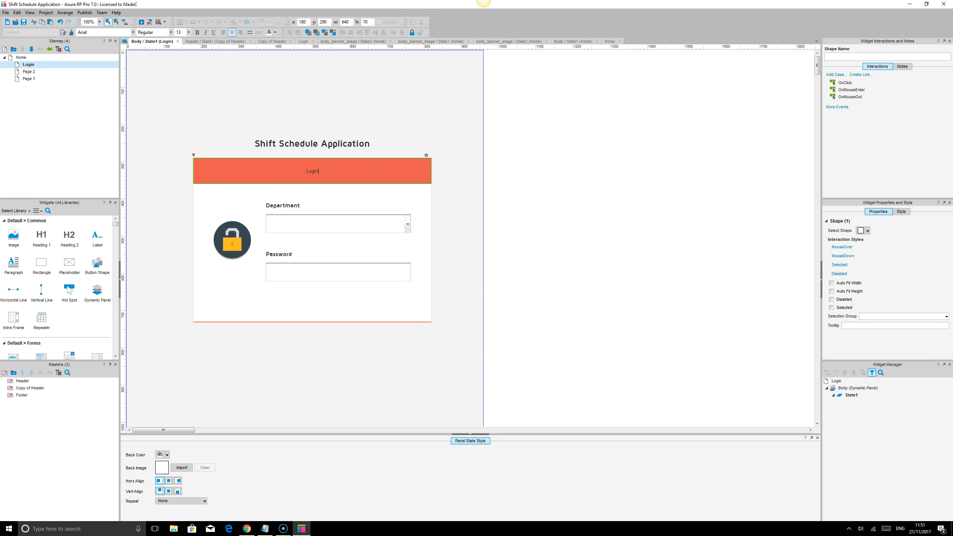
{"action": "left_click", "coordinate": [574, 198]}
- Style the banner's Login text in Maven Pro at size 20 and colour it white
{"action": "left_click", "coordinate": [411, 168]}
{"action": "left_click", "coordinate": [118, 32]}
{"action": "type", "text": "Maven Pro"}
{"action": "key", "text": "Return"}
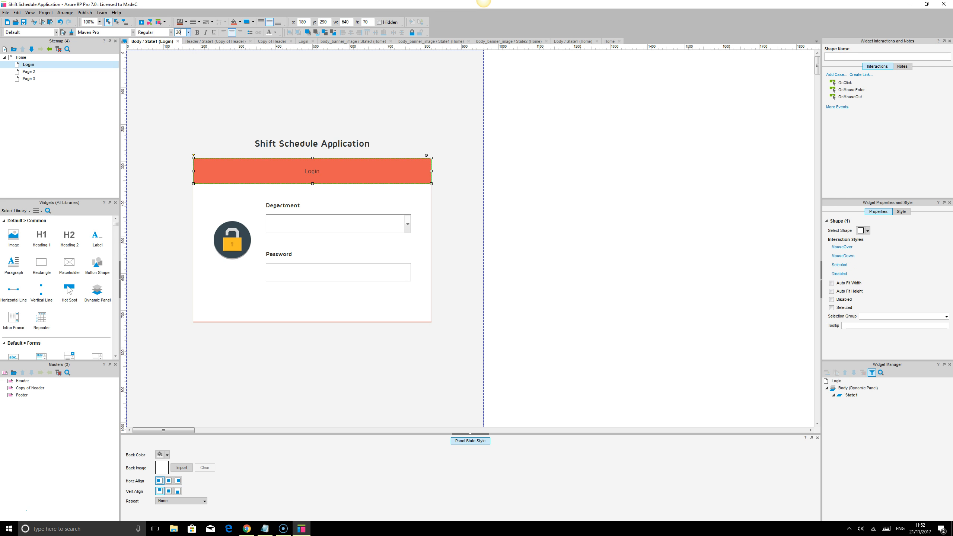
{"action": "left_click", "coordinate": [269, 32]}
{"action": "left_click", "coordinate": [201, 23]}
{"action": "left_click", "coordinate": [355, 115]}
{"action": "left_click", "coordinate": [626, 165]}
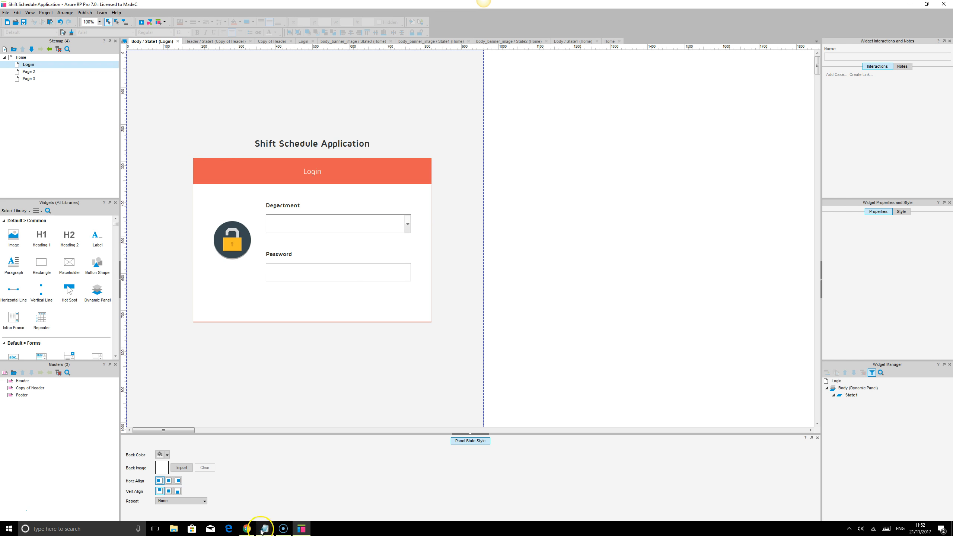
- Try adding "Welcome to" in front of the Shift Schedule Application heading and undo the change
{"action": "mouse_move", "coordinate": [248, 531]}
{"action": "left_click", "coordinate": [347, 181]}
{"action": "double_click", "coordinate": [348, 145]}
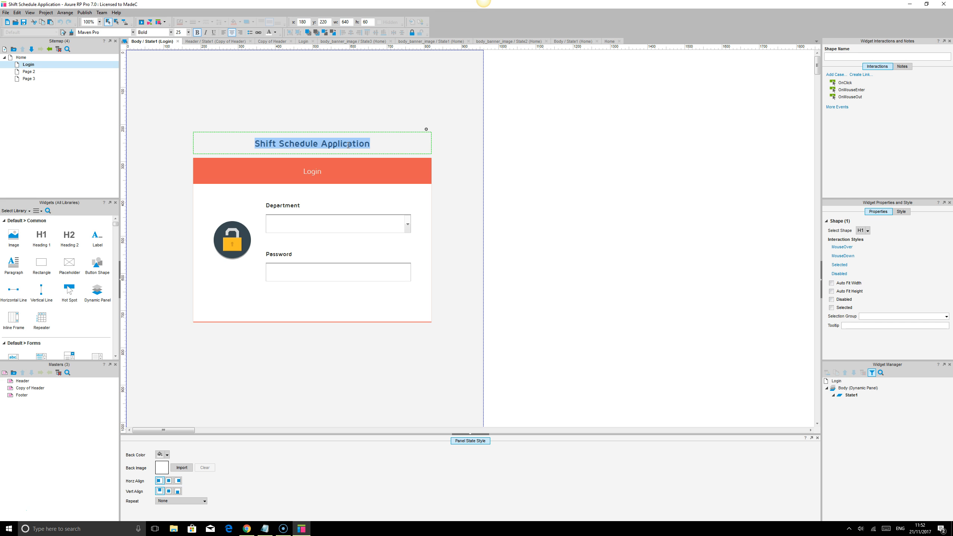
{"action": "key", "text": "Home"}
{"action": "type", "text": "Welcome to"}
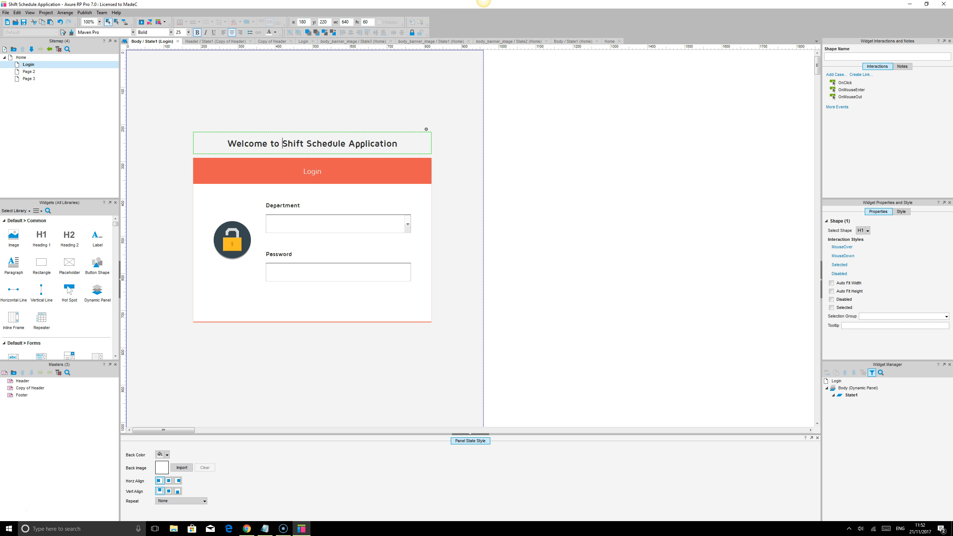
{"action": "key", "text": "Escape"}
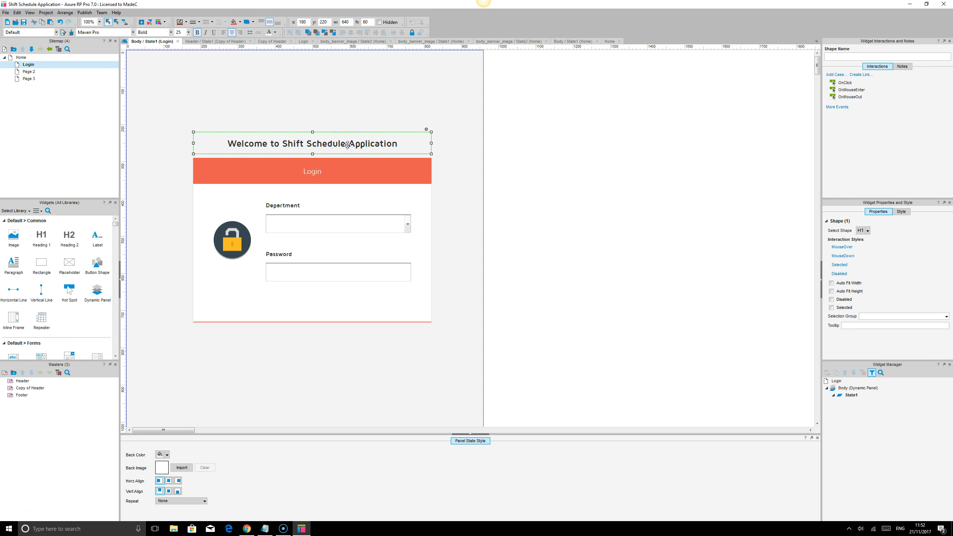
{"action": "key", "text": "ctrl+z"}
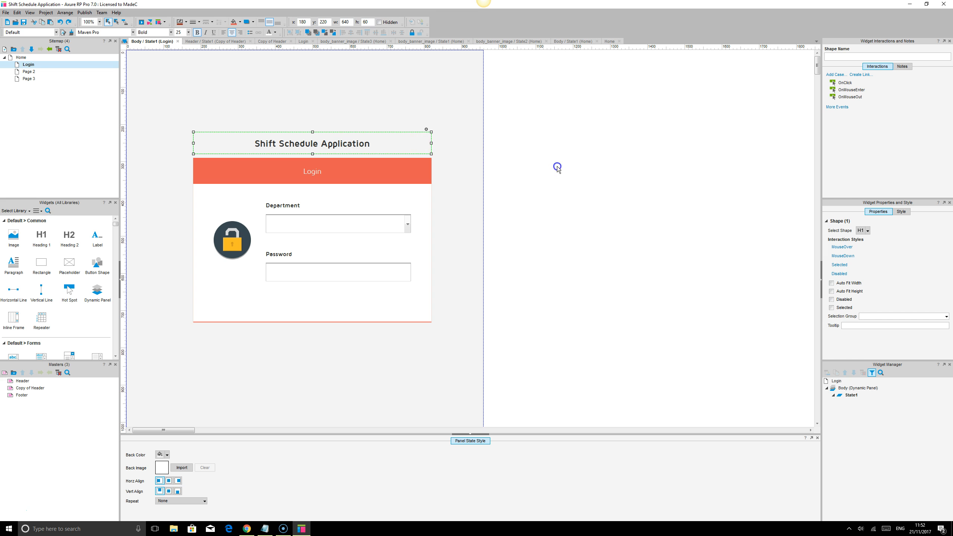
{"action": "left_click", "coordinate": [557, 166]}
{"action": "left_click", "coordinate": [665, 162]}
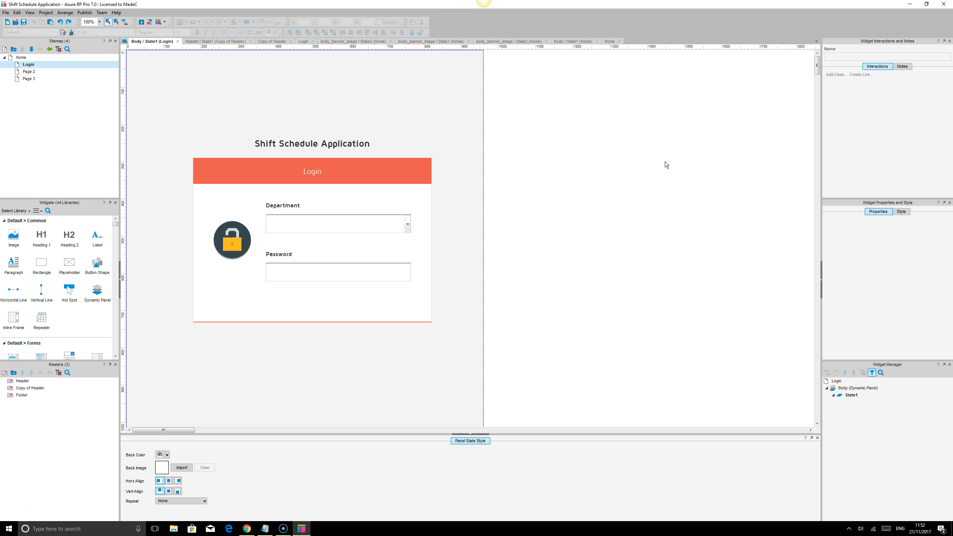
- Open the Login page and the Home page to compare their headers
{"action": "left_click", "coordinate": [28, 67]}
{"action": "double_click", "coordinate": [28, 67]}
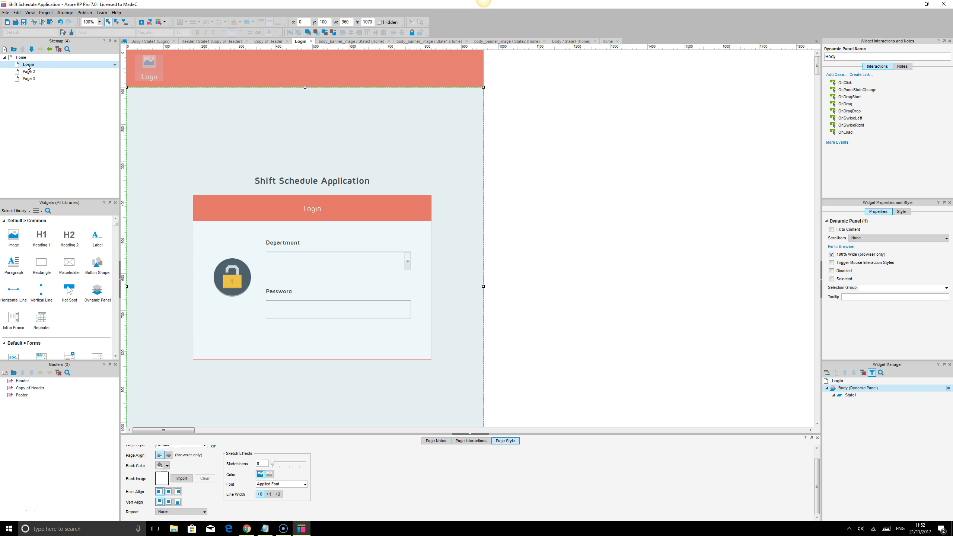
{"action": "left_click", "coordinate": [316, 148]}
{"action": "double_click", "coordinate": [21, 57]}
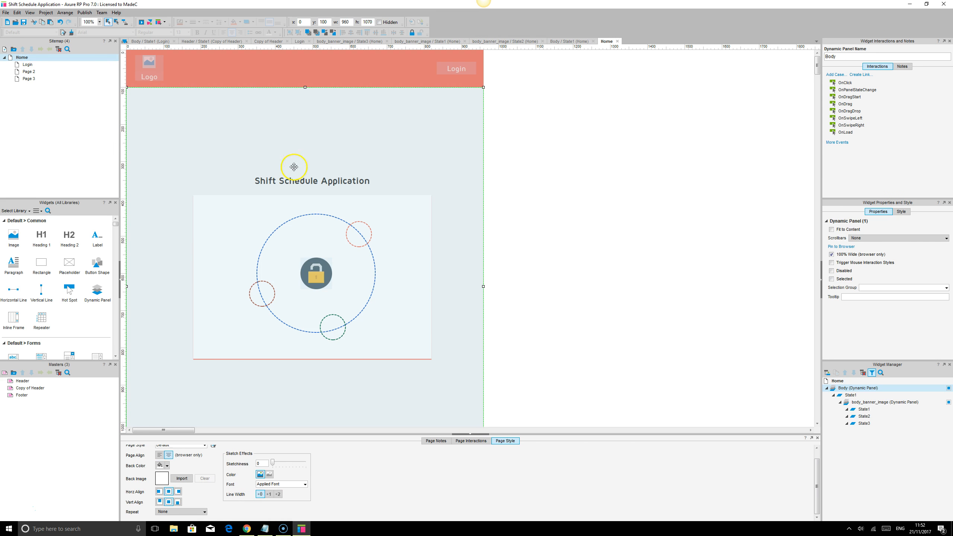
{"action": "left_click", "coordinate": [464, 68]}
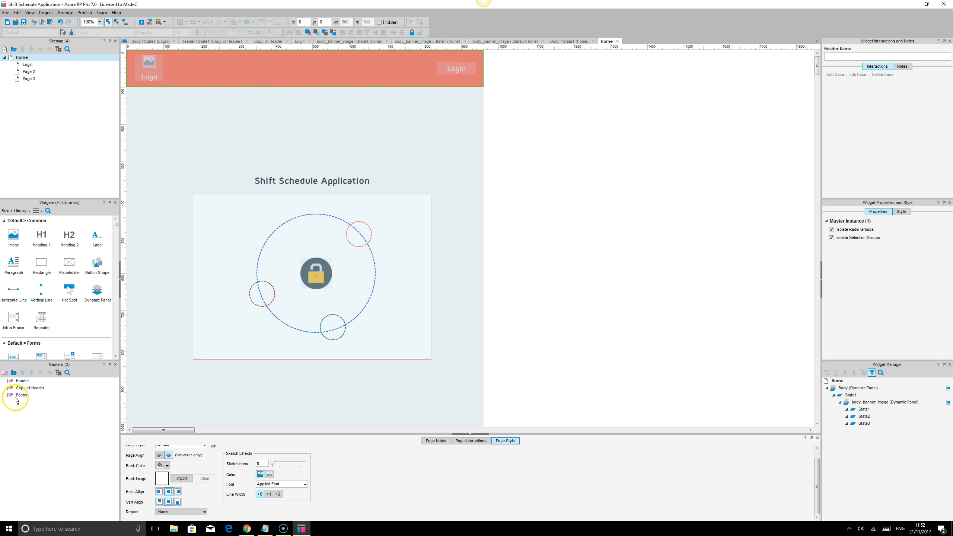
- Open the Header master and go into State1 of its nested Login dynamic panel
{"action": "double_click", "coordinate": [23, 381]}
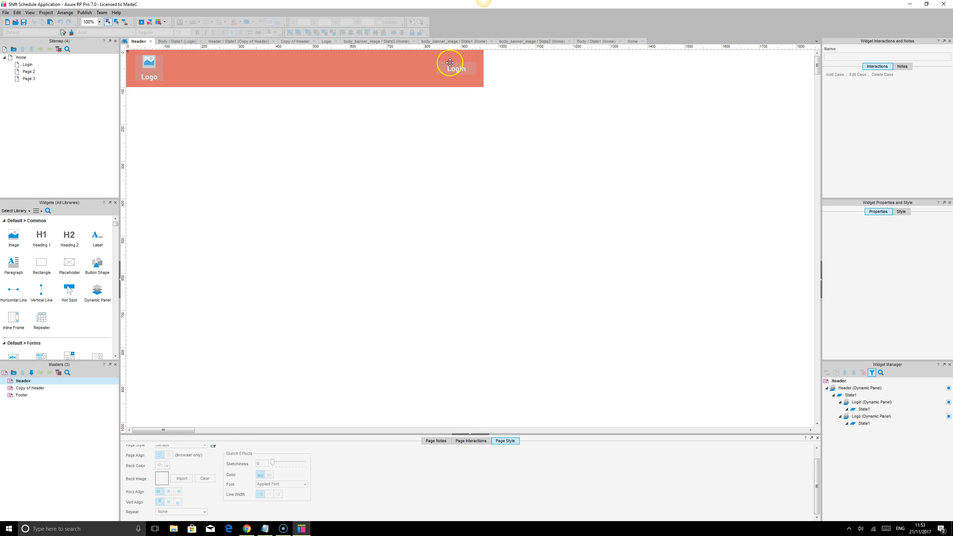
{"action": "left_click", "coordinate": [459, 70]}
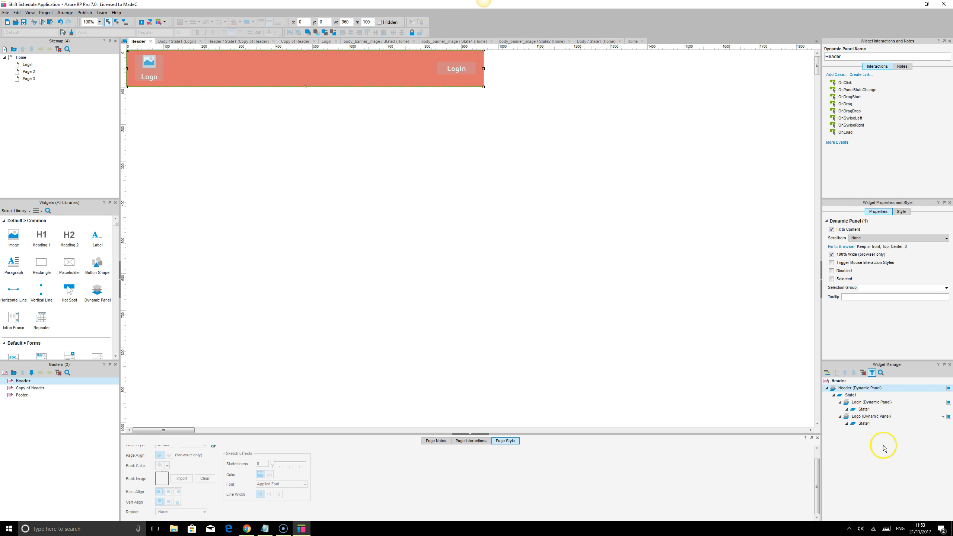
{"action": "double_click", "coordinate": [851, 395]}
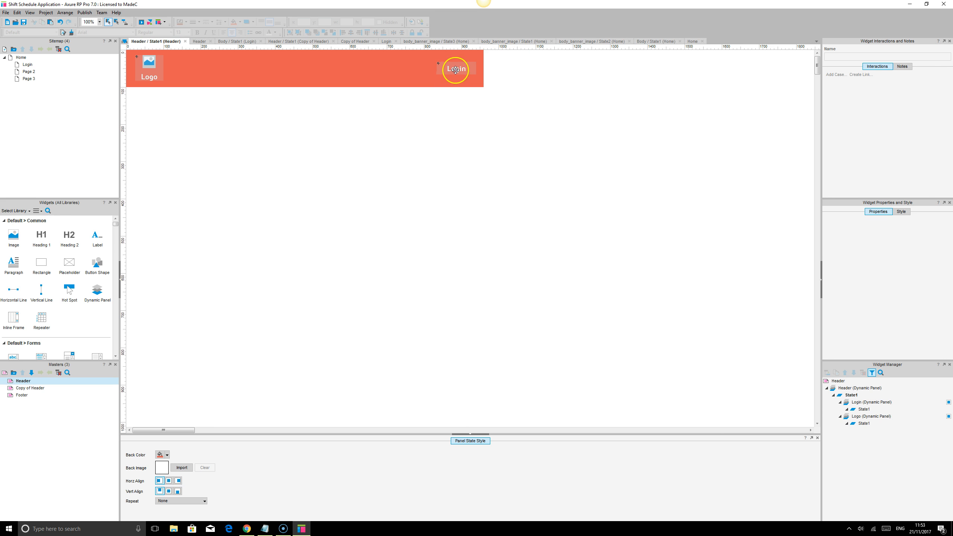
{"action": "right_click", "coordinate": [22, 382]}
{"action": "double_click", "coordinate": [22, 382]}
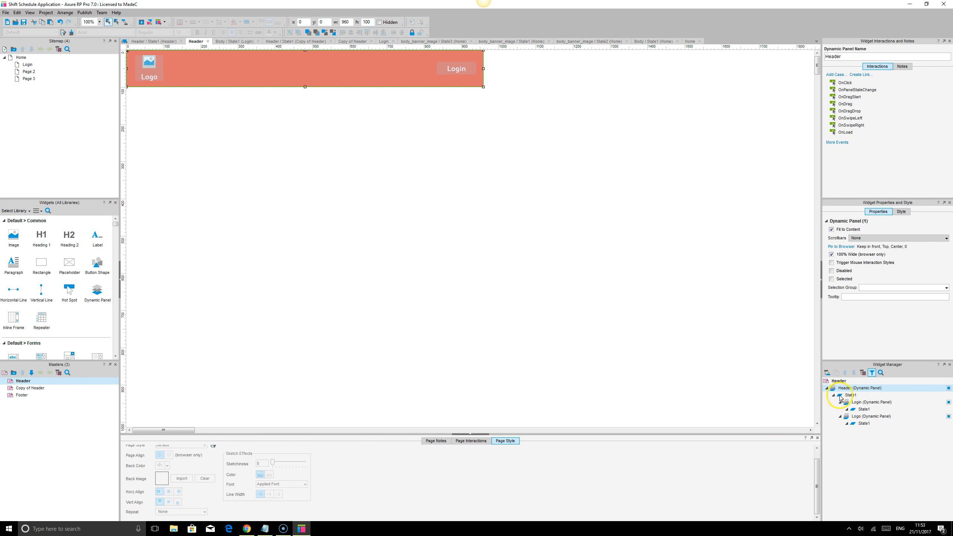
{"action": "double_click", "coordinate": [854, 396]}
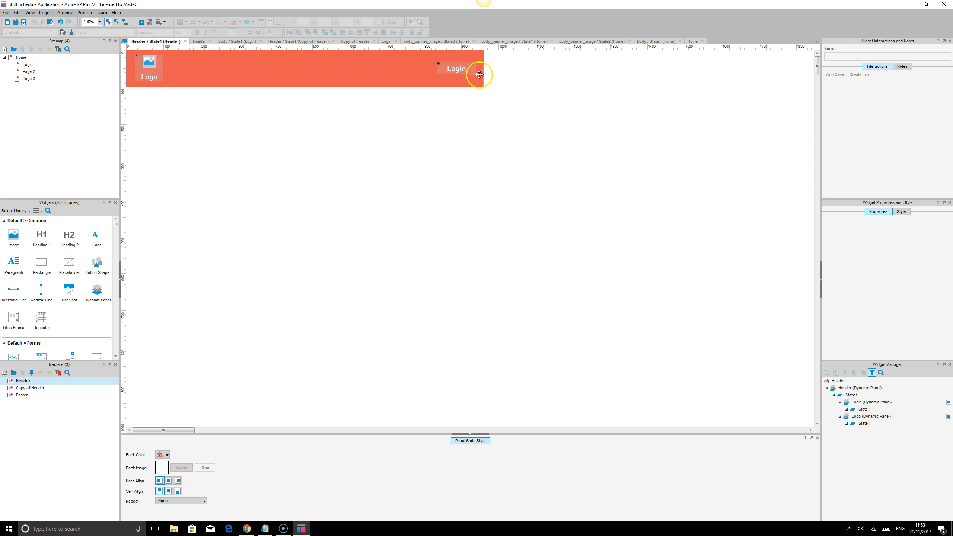
{"action": "left_click", "coordinate": [454, 70]}
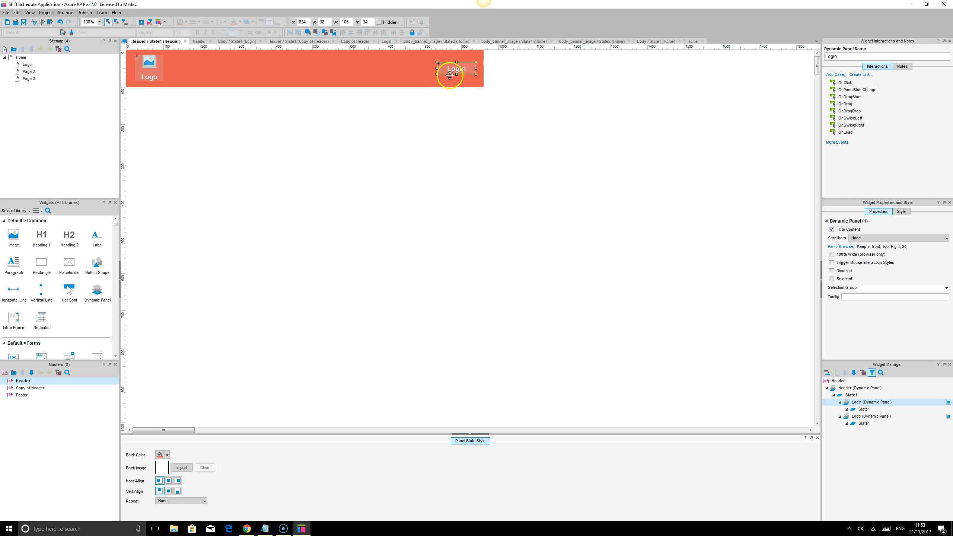
{"action": "mouse_move", "coordinate": [864, 410]}
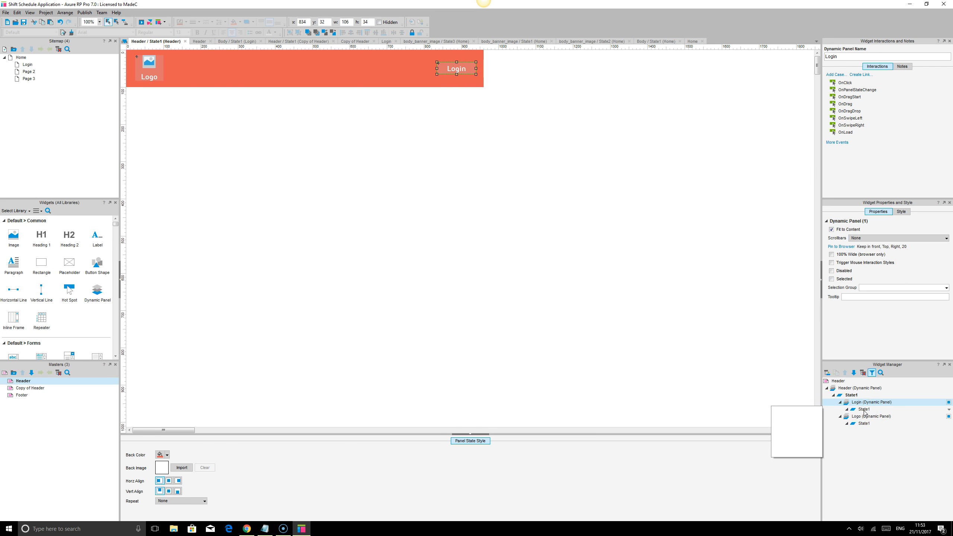
{"action": "double_click", "coordinate": [864, 409]}
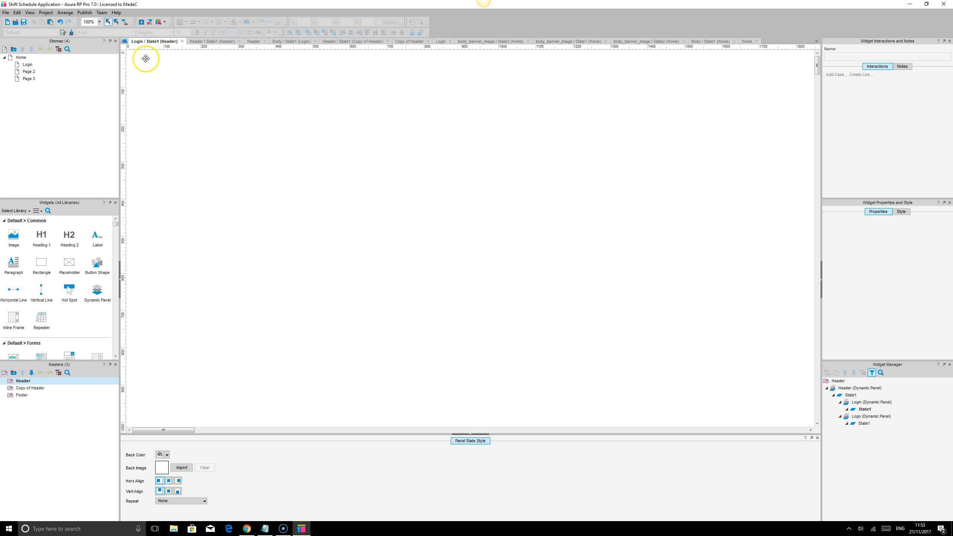
- Select the login text shape in the panel state and colour its text black
{"action": "left_click", "coordinate": [144, 55]}
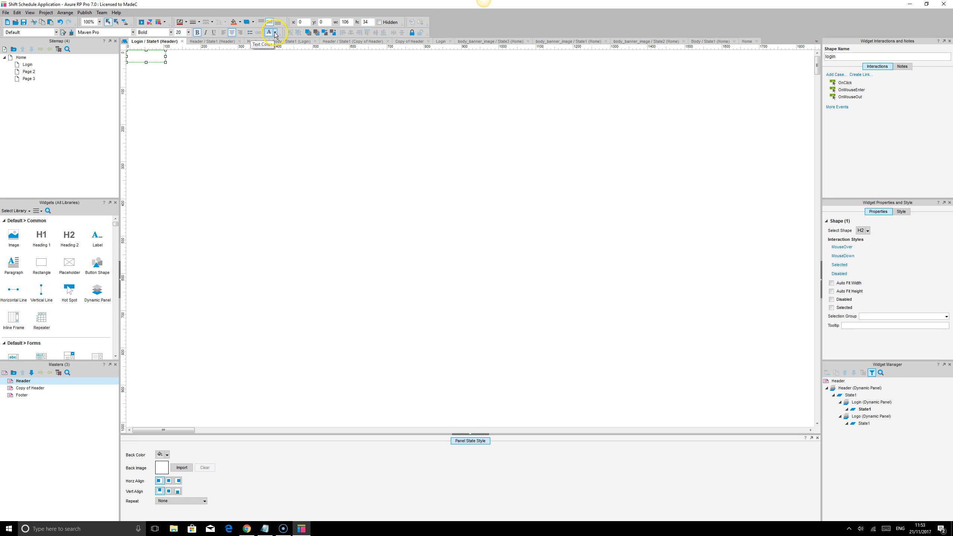
{"action": "left_click", "coordinate": [276, 34]}
{"action": "left_click", "coordinate": [270, 52]}
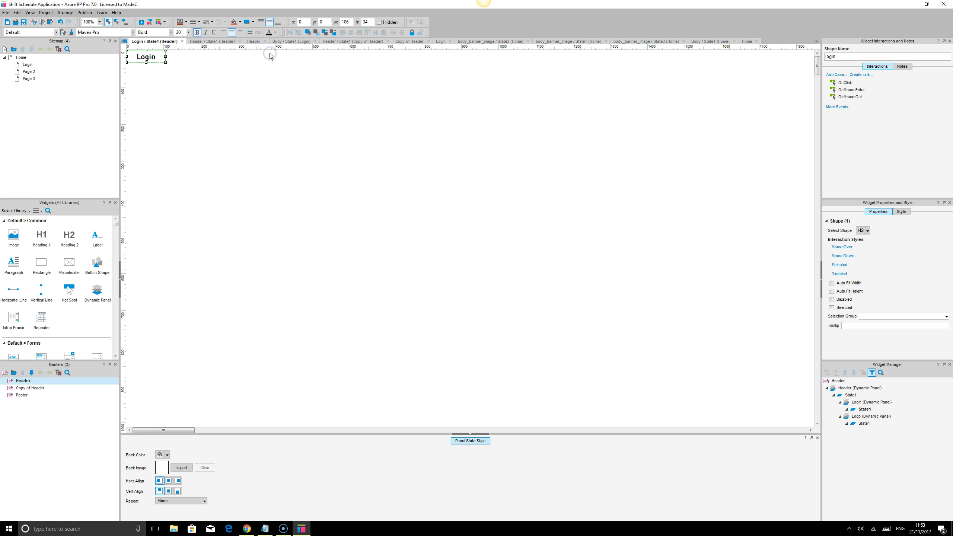
- Add an OnClick case to the login shape that opens the Login page in the current window
{"action": "double_click", "coordinate": [845, 82]}
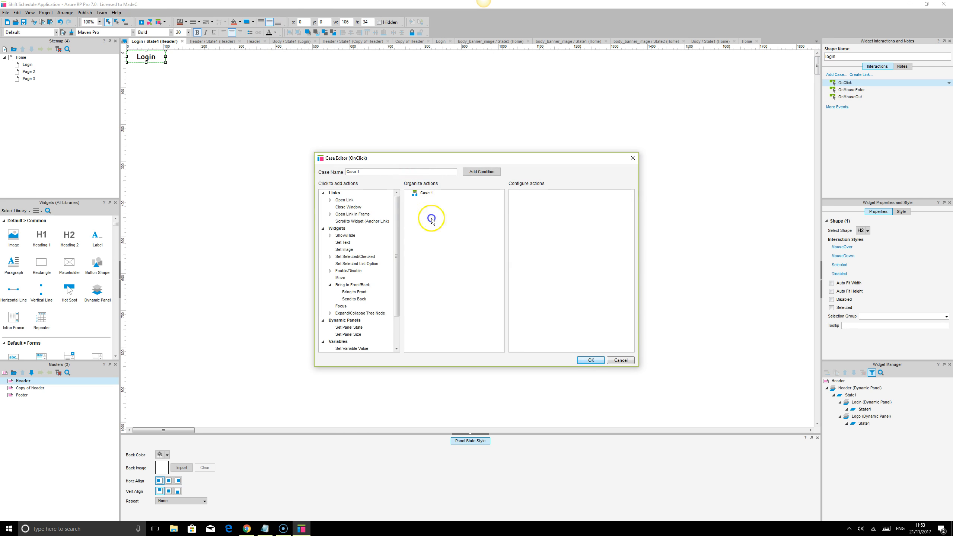
{"action": "left_click", "coordinate": [349, 201]}
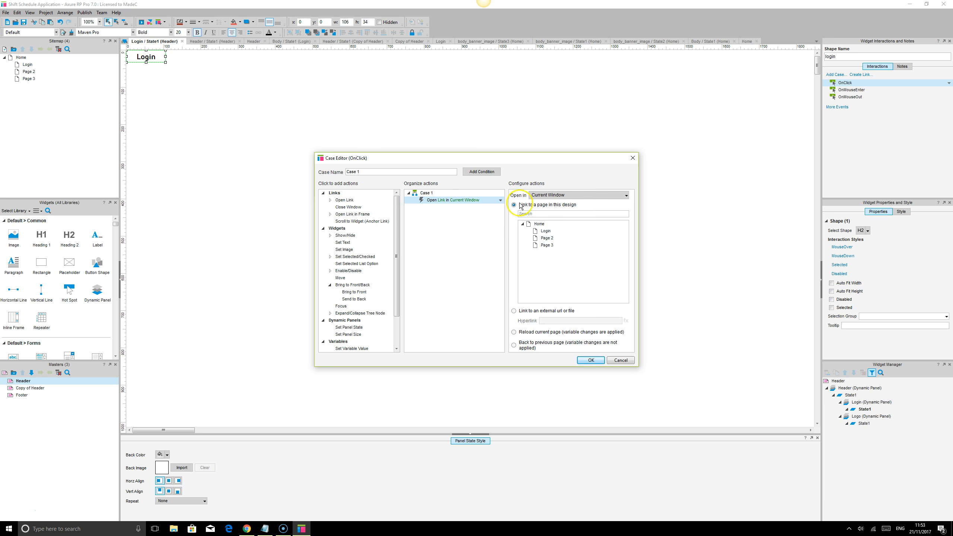
{"action": "left_click", "coordinate": [585, 194]}
{"action": "left_click", "coordinate": [587, 194]}
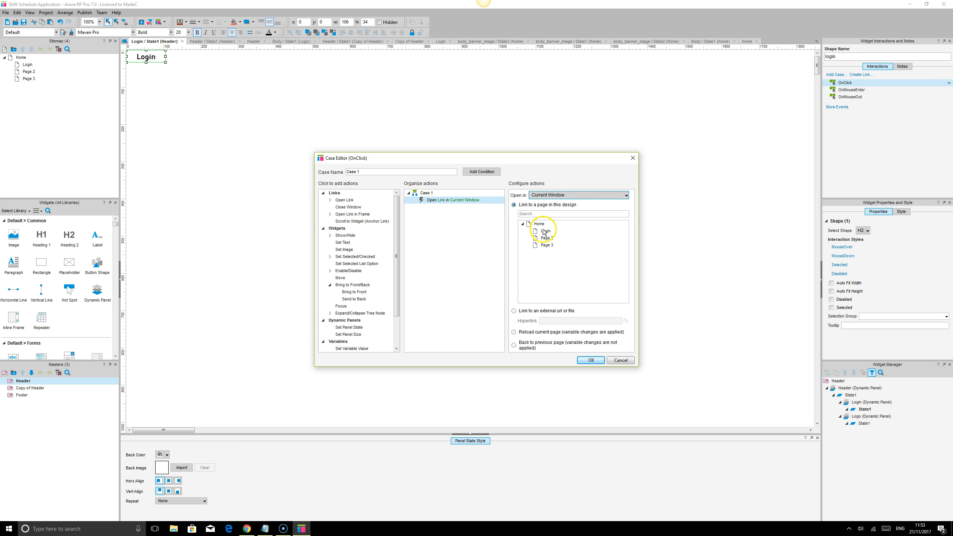
{"action": "left_click", "coordinate": [545, 231]}
{"action": "left_click", "coordinate": [590, 361]}
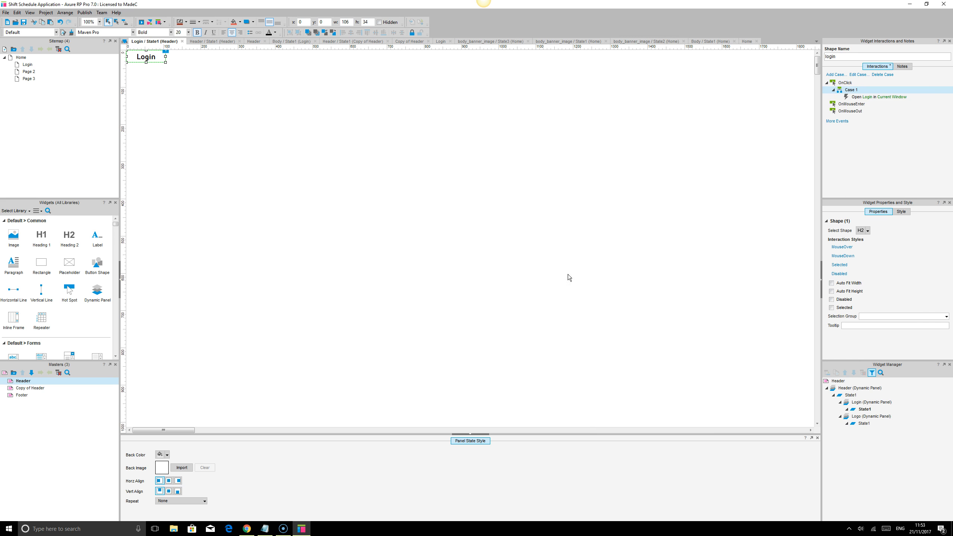
- Colour the login shape's text white and save the project
{"action": "left_click", "coordinate": [275, 33]}
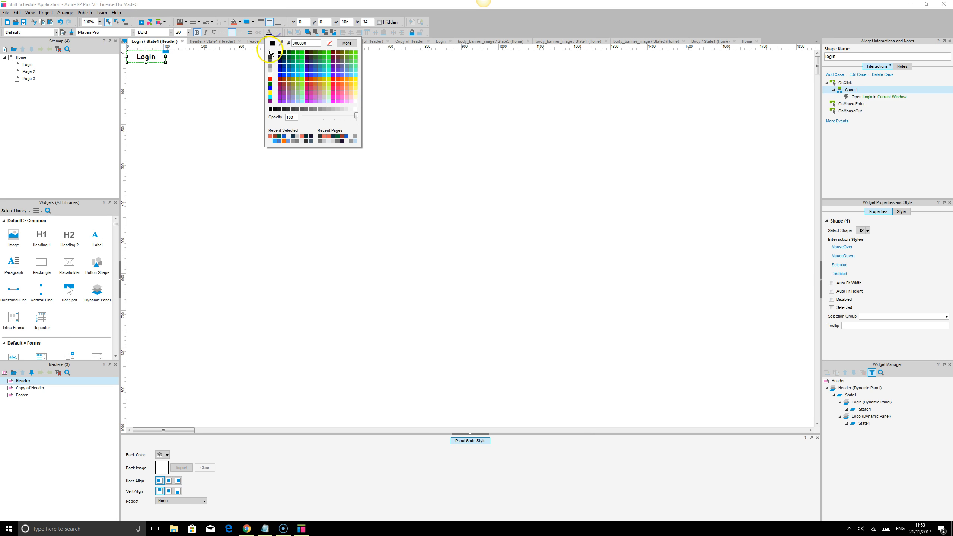
{"action": "left_click", "coordinate": [271, 77]}
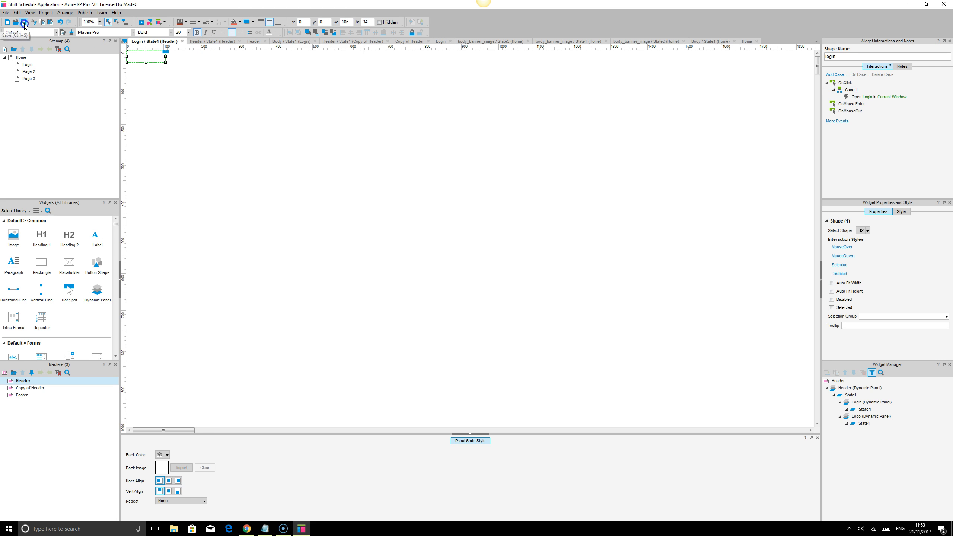
- Switch to Chrome, reload the Home prototype preview and follow the header's Login link to inspect the Login page
{"action": "left_click", "coordinate": [246, 529]}
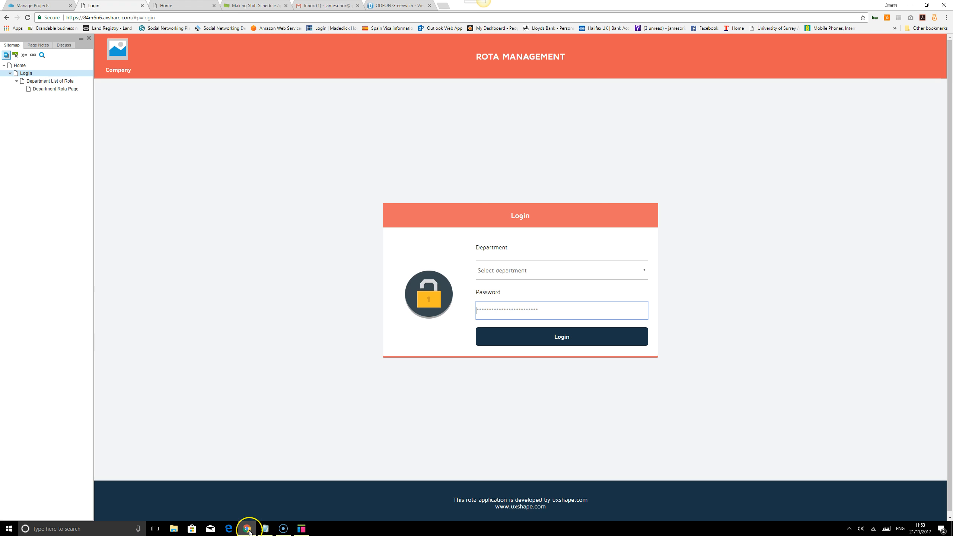
{"action": "key", "text": "ctrl+Tab"}
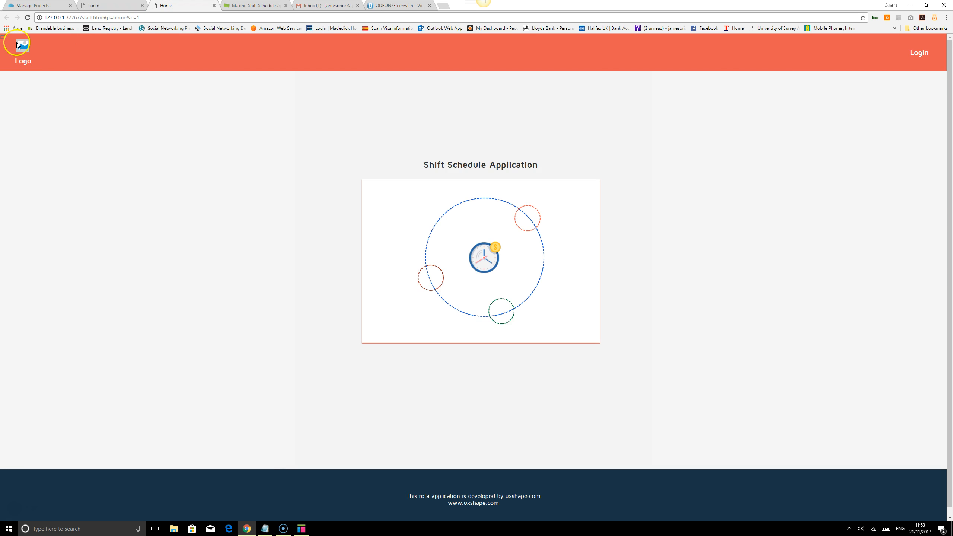
{"action": "left_click", "coordinate": [28, 17]}
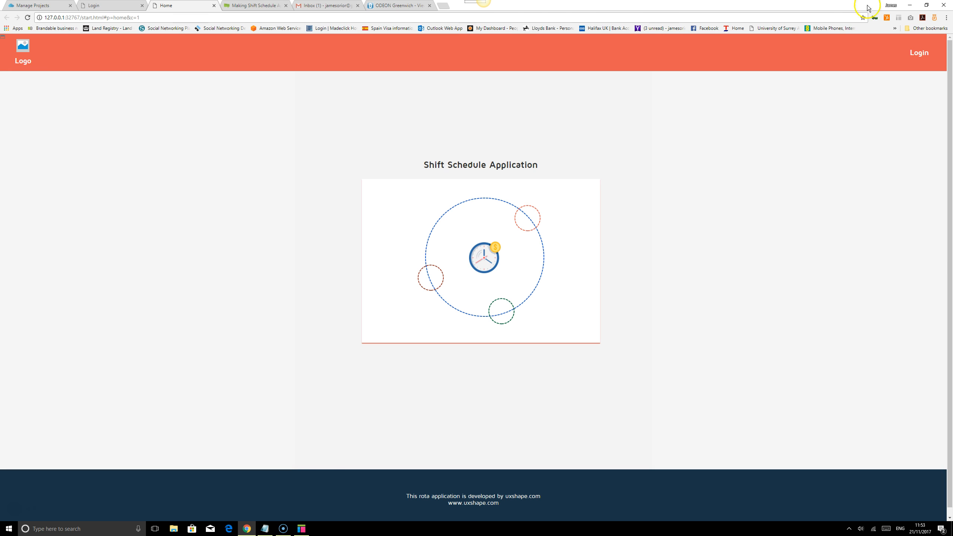
{"action": "left_click", "coordinate": [919, 53]}
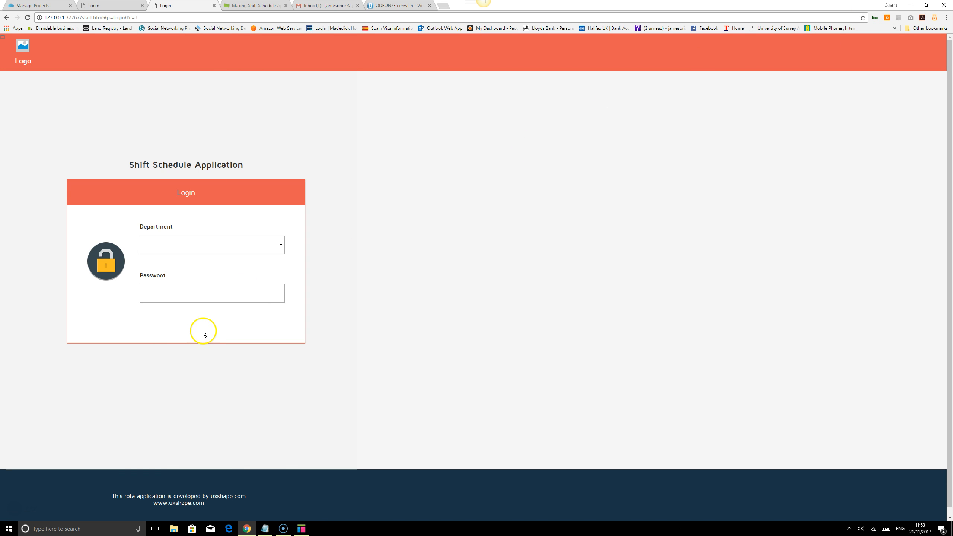
{"action": "scroll", "coordinate": [536, 453], "scroll_direction": "down", "scroll_amount": 1}
{"action": "scroll", "coordinate": [536, 453], "scroll_direction": "up", "scroll_amount": 1}
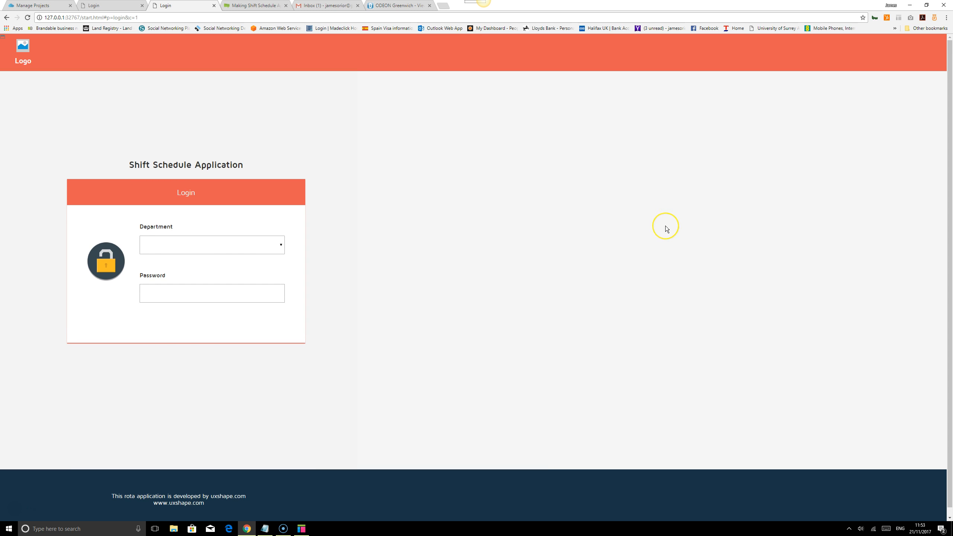
- Switch to Axure RP and centre the Login page's page alignment and horizontal background alignment
{"action": "left_click", "coordinate": [301, 530]}
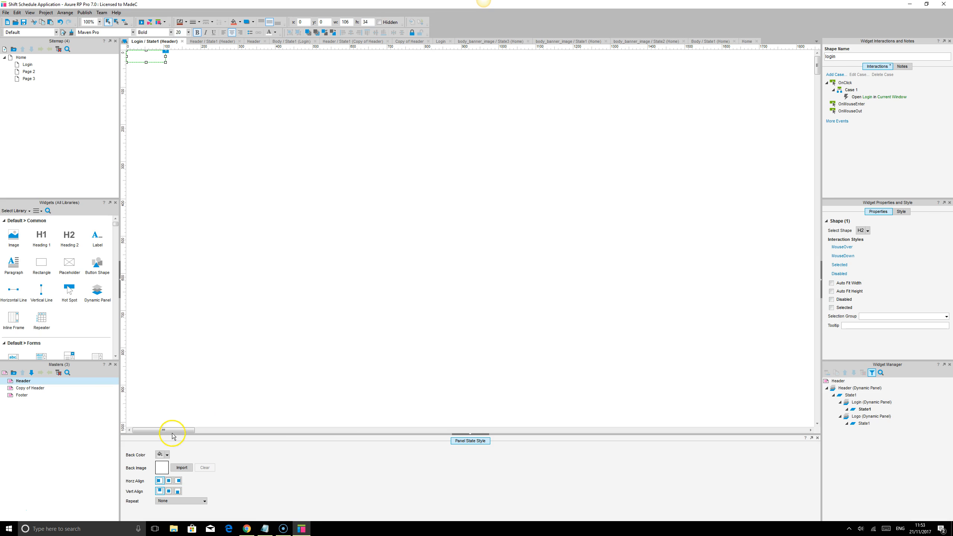
{"action": "double_click", "coordinate": [28, 66]}
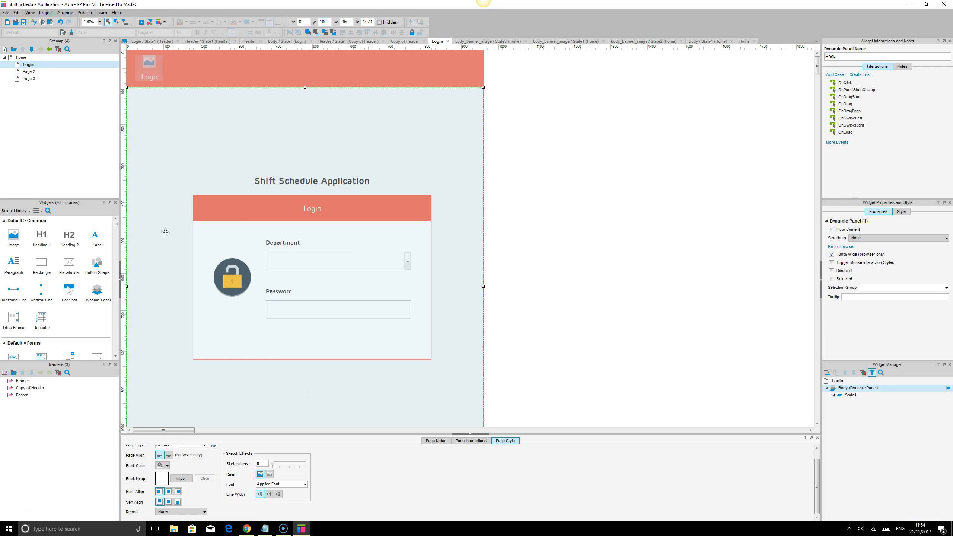
{"action": "left_click", "coordinate": [170, 456]}
{"action": "left_click", "coordinate": [169, 492]}
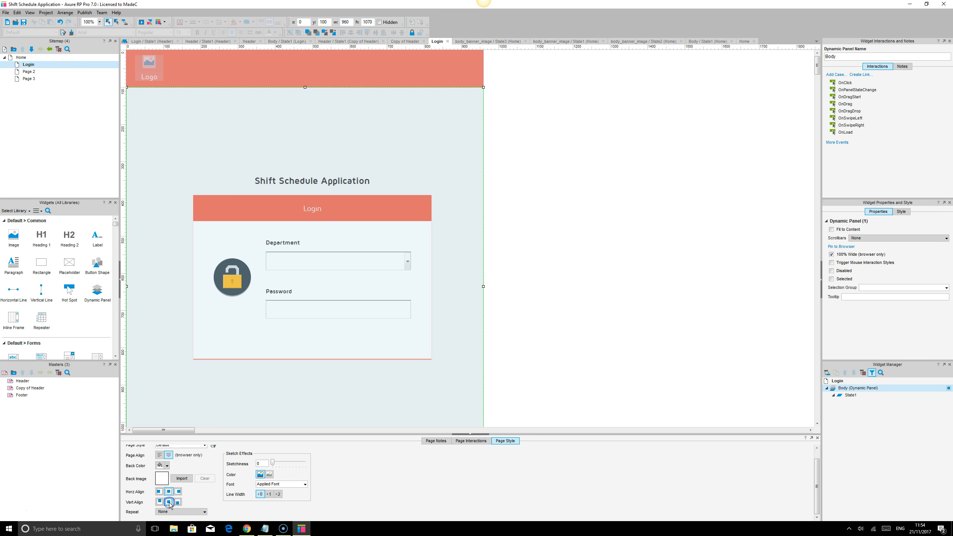
- Switch to Chrome and check the Login page's layout and Department droplist in the preview
{"action": "left_click", "coordinate": [247, 528]}
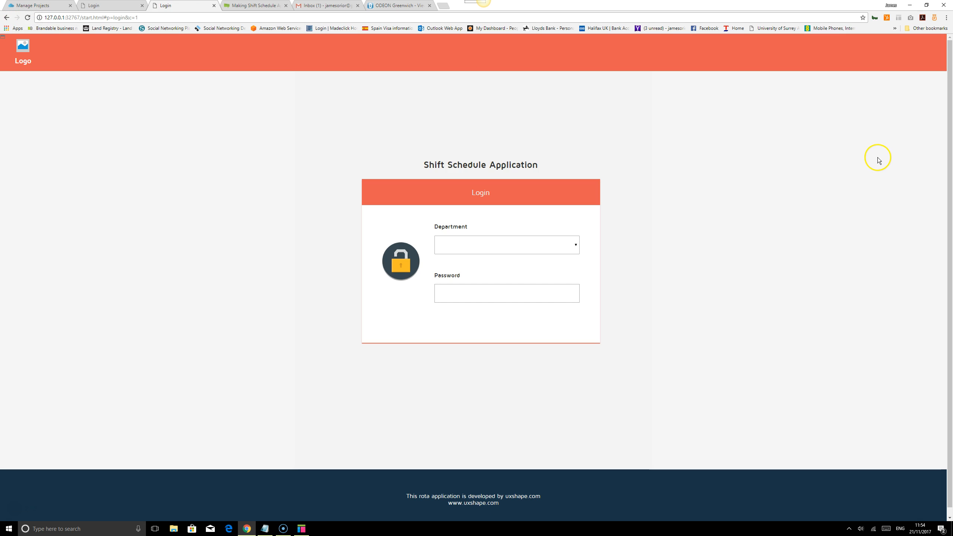
{"action": "left_click", "coordinate": [553, 252]}
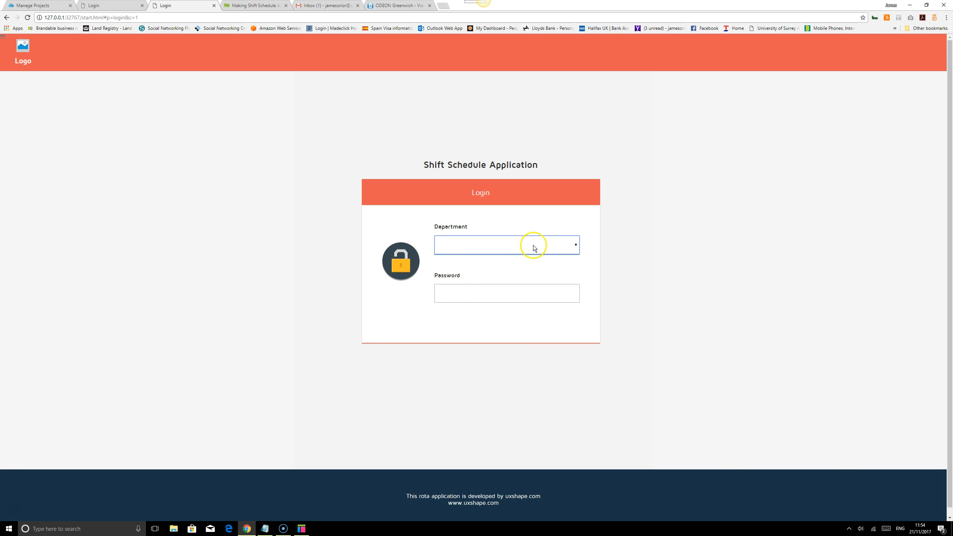
- Switch to Axure RP and add Department 1, Department 2 and Department 3 to the Department droplist in the Login page's Body panel
{"action": "left_click", "coordinate": [302, 530]}
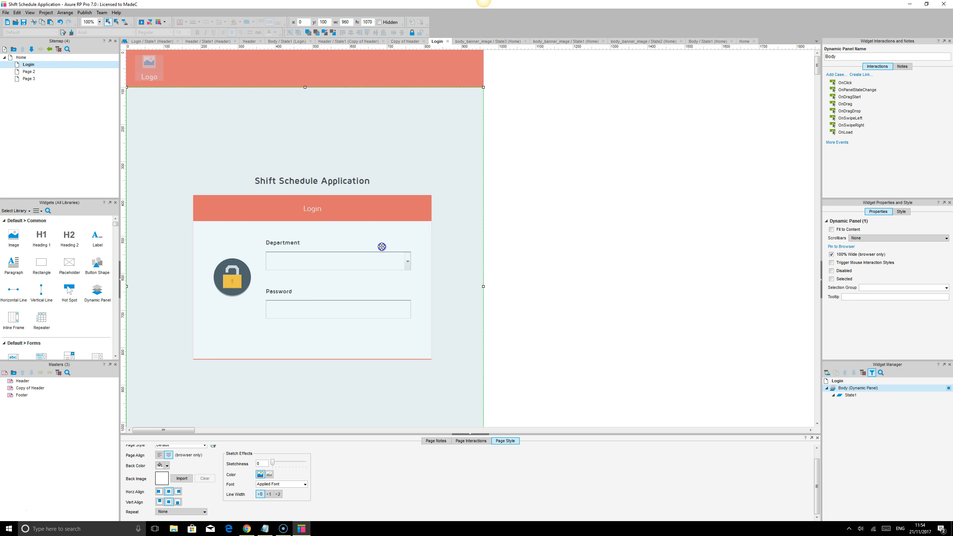
{"action": "double_click", "coordinate": [851, 398]}
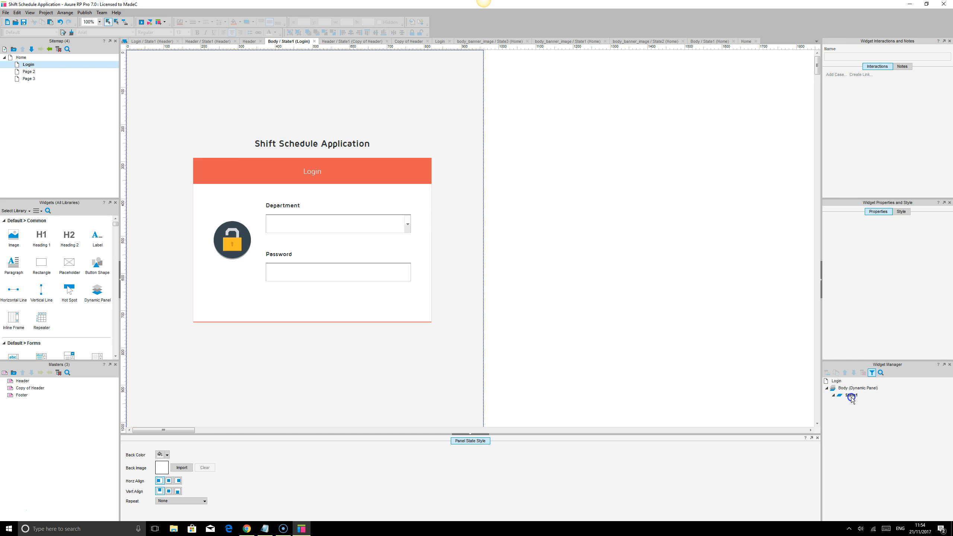
{"action": "key", "text": "ctrl+a"}
{"action": "left_click", "coordinate": [345, 229]}
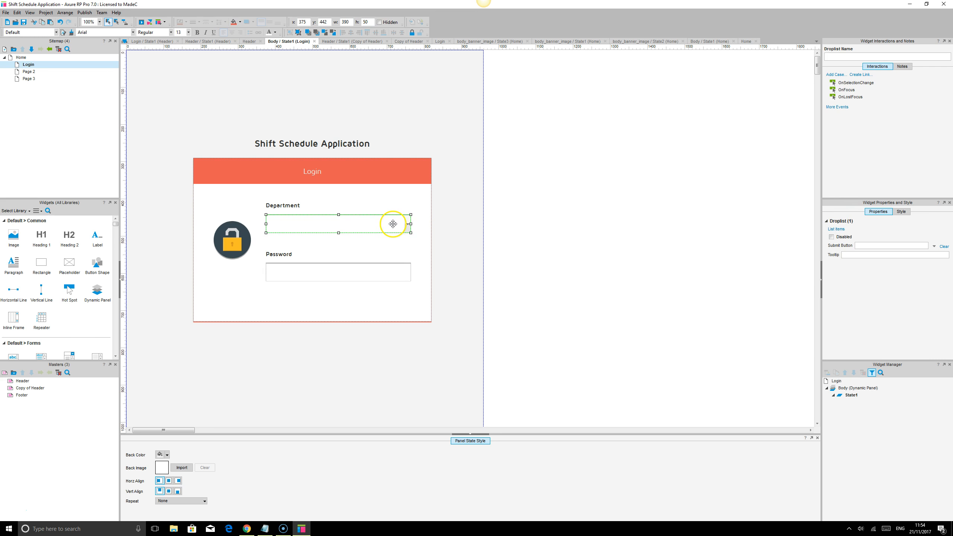
{"action": "left_click", "coordinate": [836, 229]}
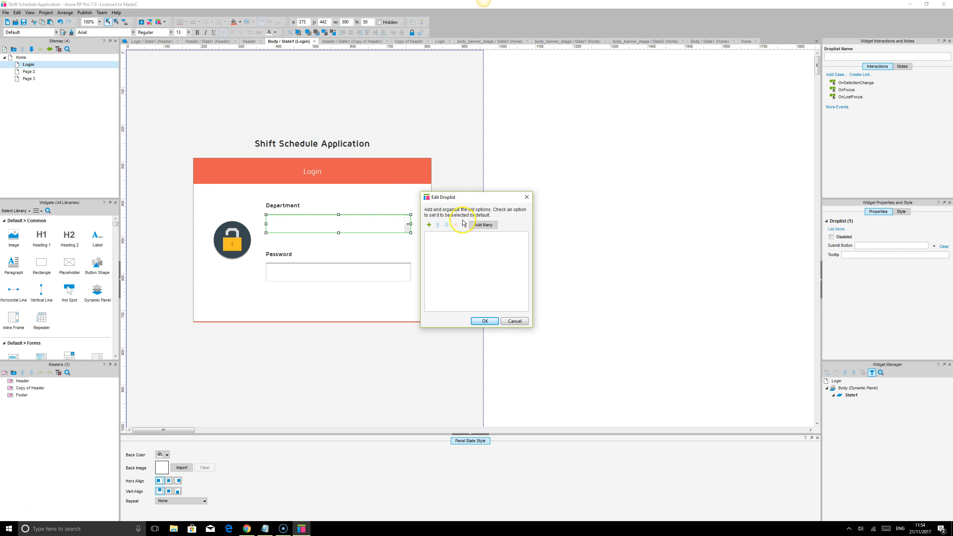
{"action": "left_click", "coordinate": [477, 225]}
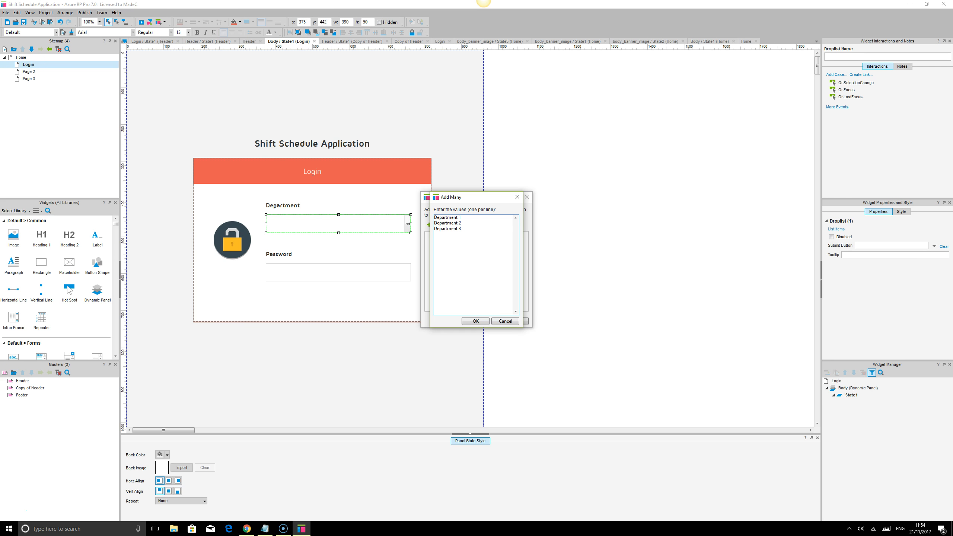
{"action": "left_click", "coordinate": [484, 321]}
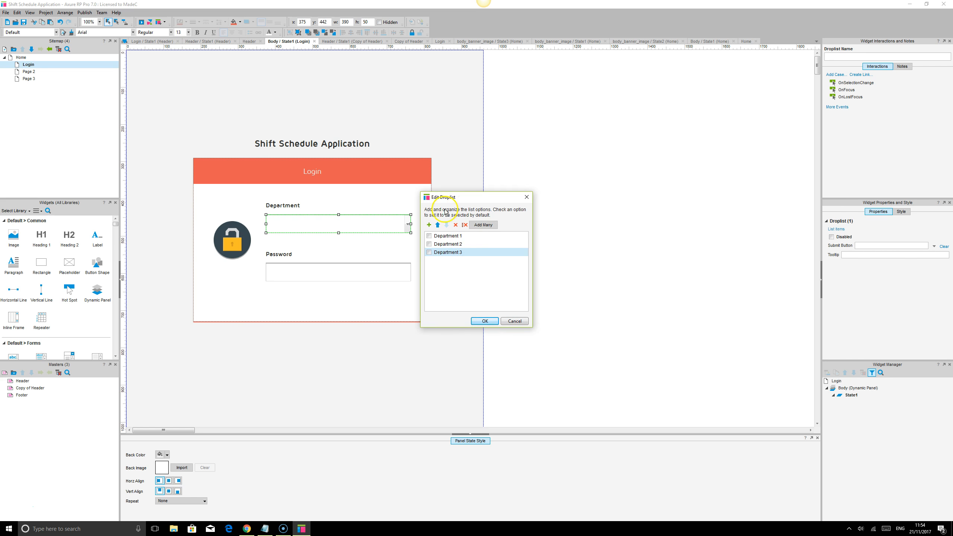
- Add "Select you department" as the first option of the Department droplist
{"action": "left_click", "coordinate": [429, 225]}
{"action": "left_click", "coordinate": [437, 224]}
{"action": "left_click", "coordinate": [437, 224]}
{"action": "left_click", "coordinate": [437, 225]}
{"action": "left_click", "coordinate": [443, 236]}
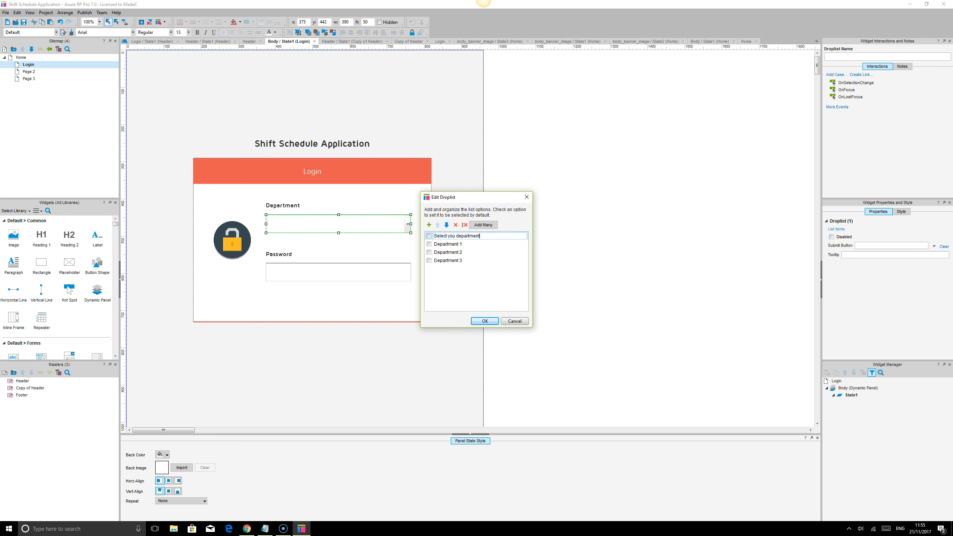
{"action": "left_click", "coordinate": [493, 320]}
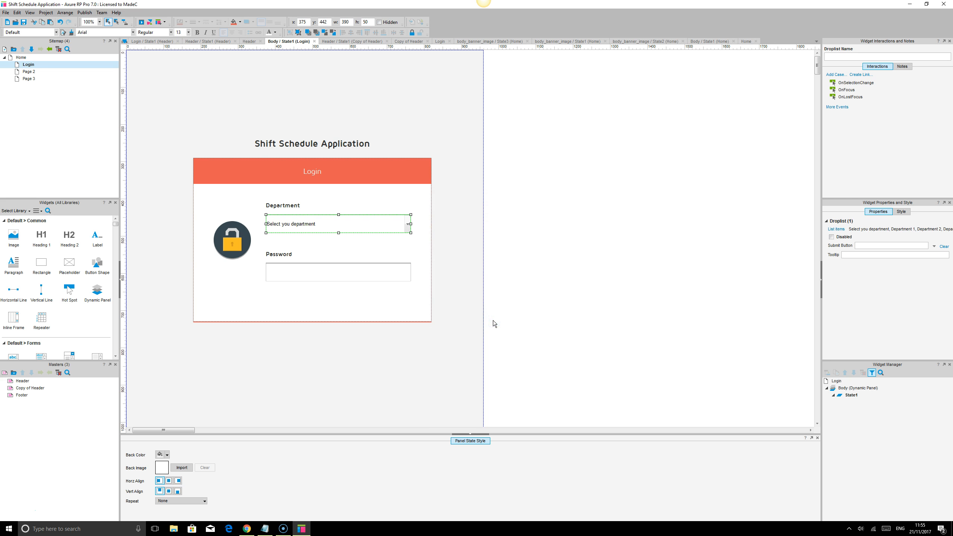
- Set the Department droplist's font to Maven Pro at size 16
{"action": "type", "text": "Maven Pro"}
{"action": "key", "text": "Return"}
{"action": "type", "text": "16"}
{"action": "key", "text": "Return"}
- Set the type of the text field under the Password label to Password
{"action": "left_click", "coordinate": [379, 271]}
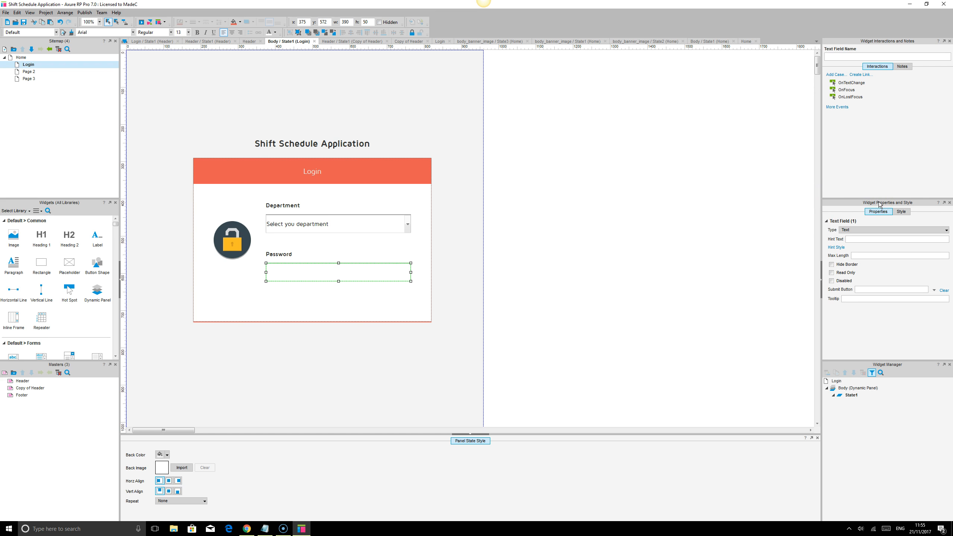
{"action": "left_click", "coordinate": [868, 232]}
{"action": "left_click", "coordinate": [859, 247]}
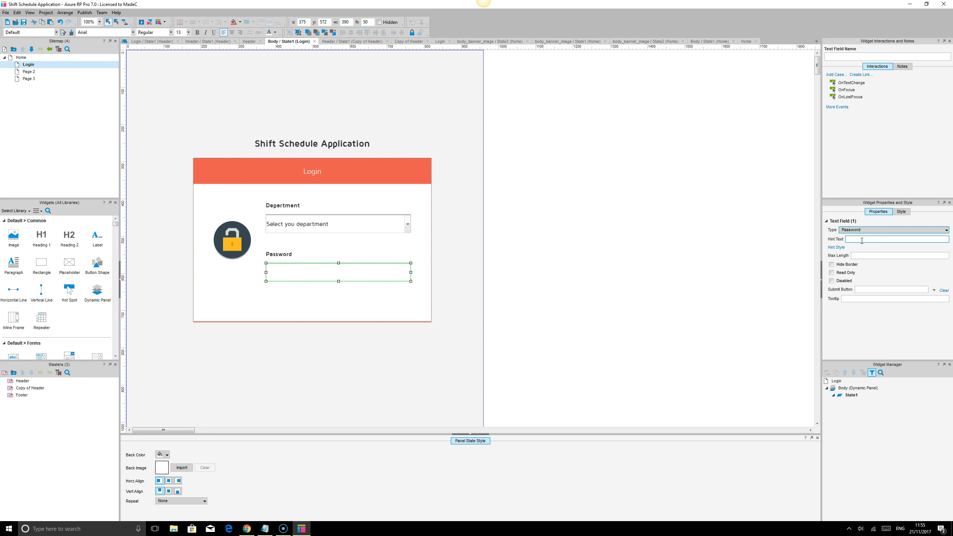
{"action": "left_click", "coordinate": [708, 288]}
{"action": "left_click", "coordinate": [543, 160]}
- Switch to Chrome and reload the Login page preview to check the updated form
{"action": "left_click", "coordinate": [260, 527]}
{"action": "left_click", "coordinate": [247, 529]}
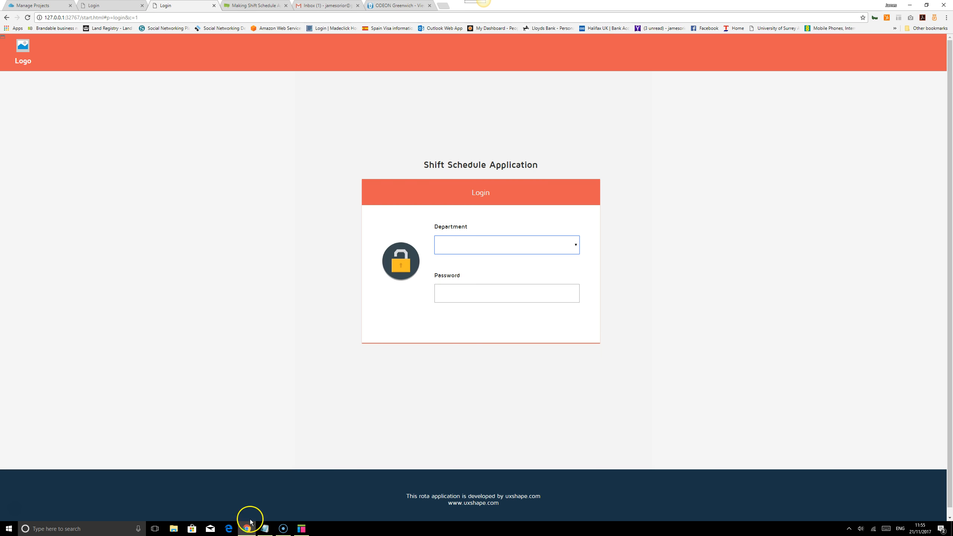
{"action": "left_click", "coordinate": [28, 18]}
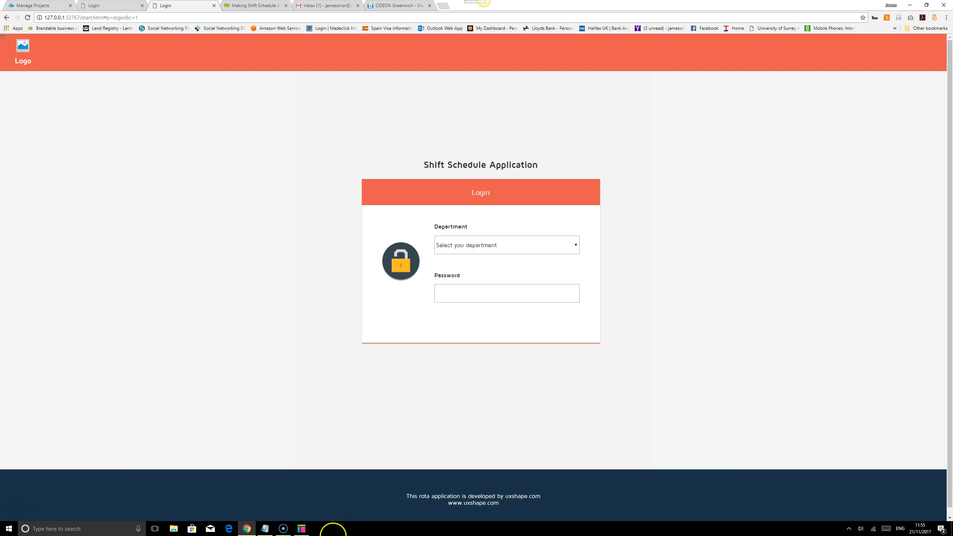
- Switch to Axure RP and open State1 of the Logo panel inside the Header master
{"action": "left_click", "coordinate": [301, 528]}
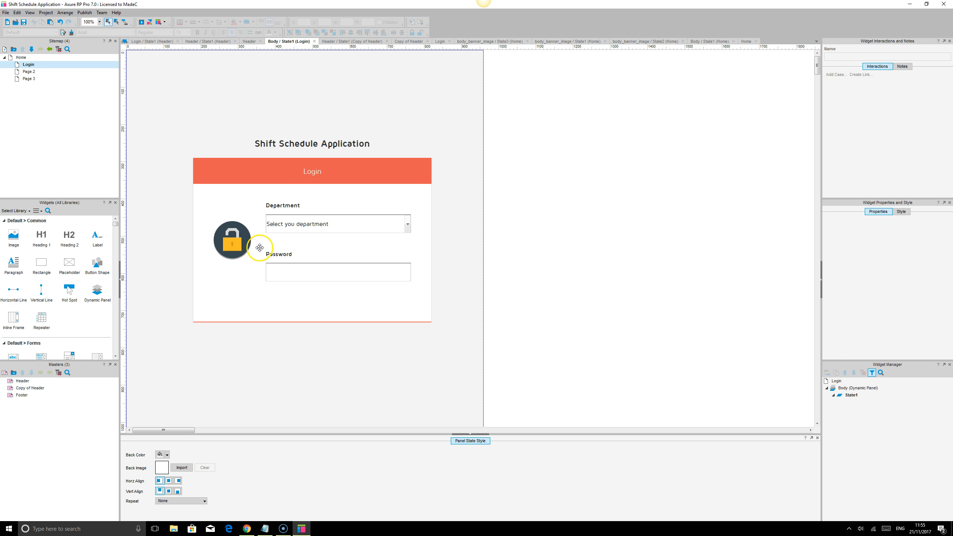
{"action": "mouse_move", "coordinate": [26, 387]}
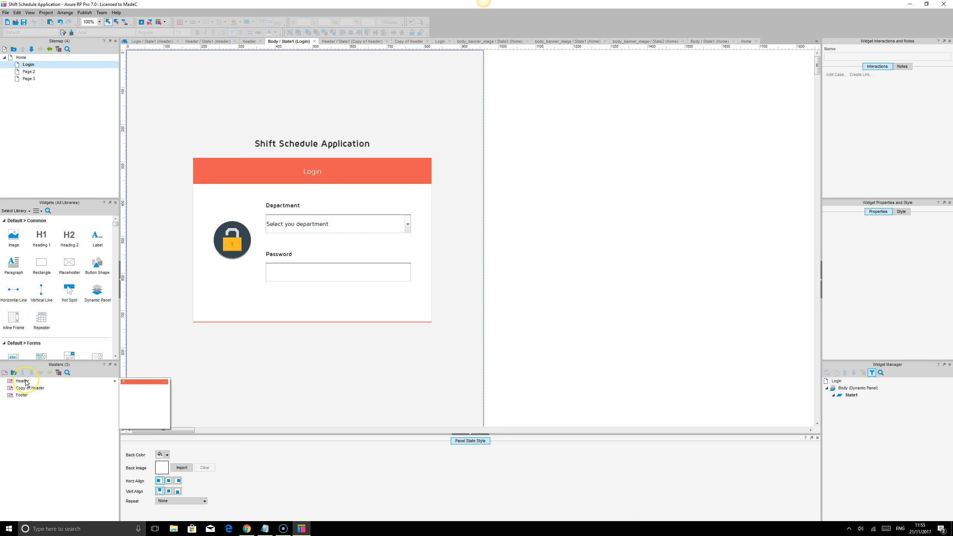
{"action": "double_click", "coordinate": [26, 382]}
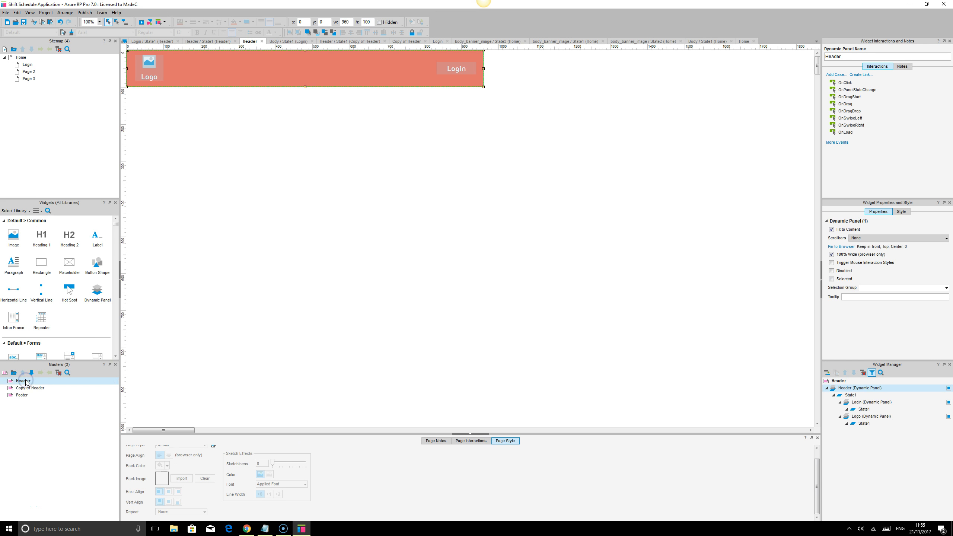
{"action": "mouse_move", "coordinate": [852, 398]}
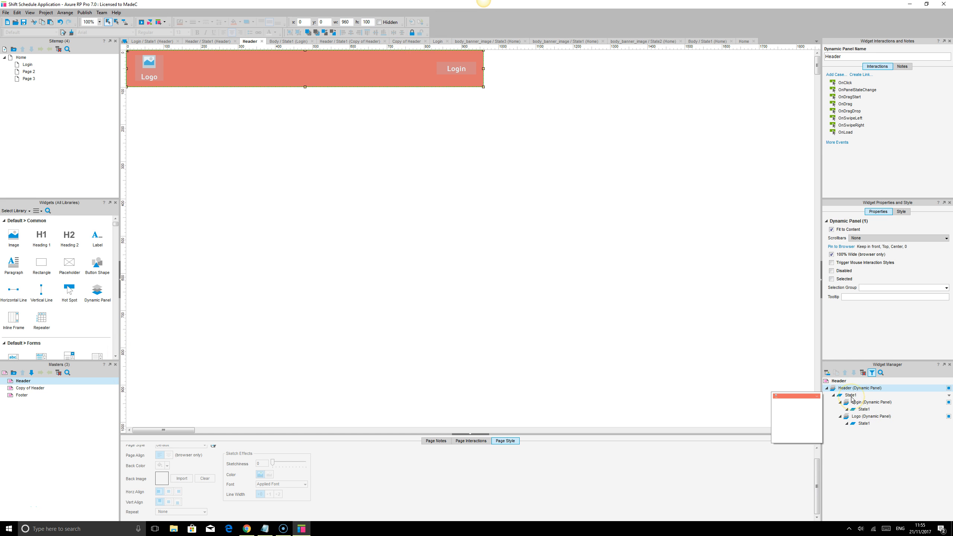
{"action": "double_click", "coordinate": [852, 397]}
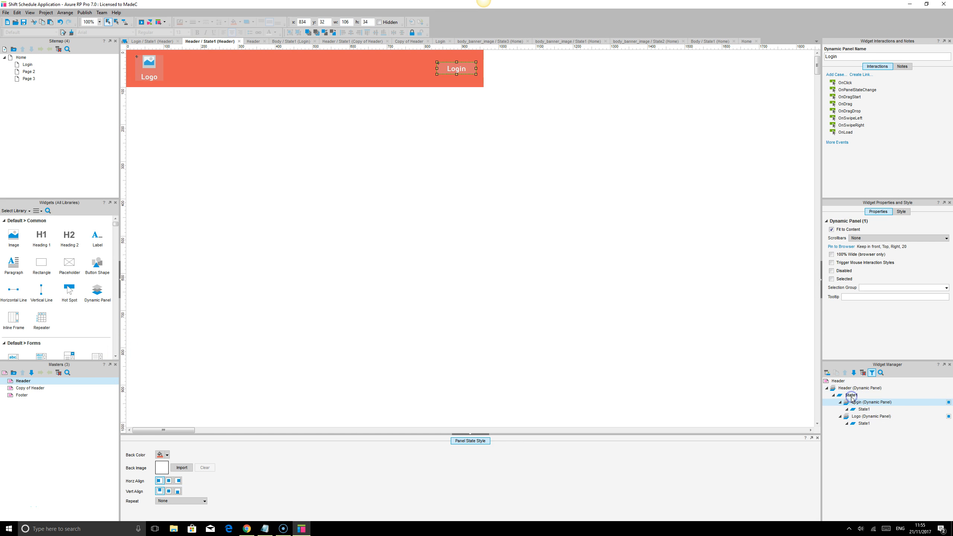
{"action": "left_click", "coordinate": [151, 65]}
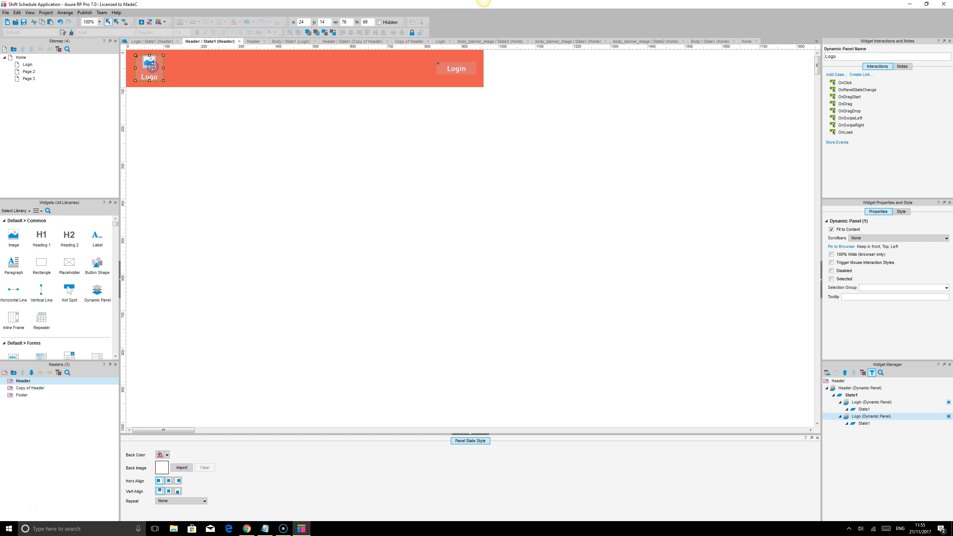
{"action": "double_click", "coordinate": [863, 424]}
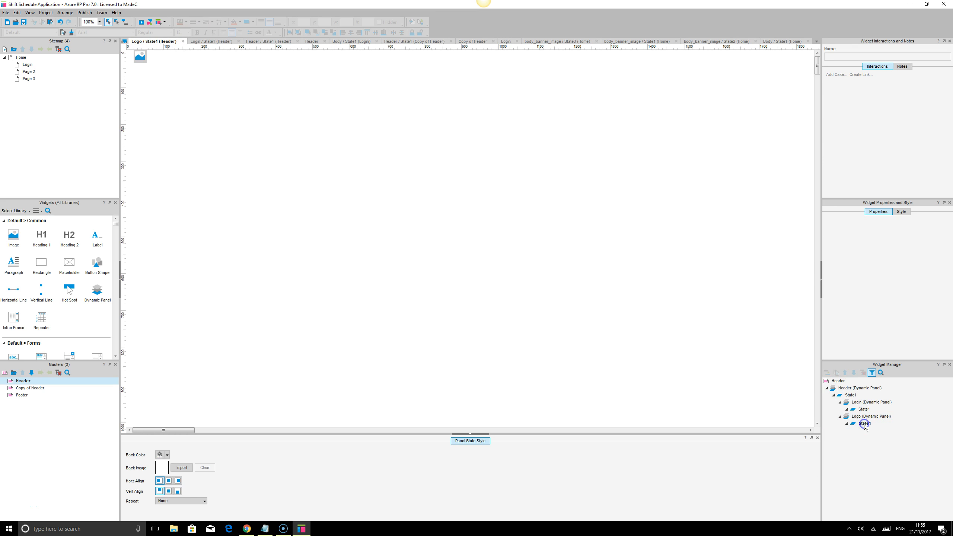
- Give the logo image an OnClick case that opens the Home page in the current window
{"action": "left_click", "coordinate": [144, 58]}
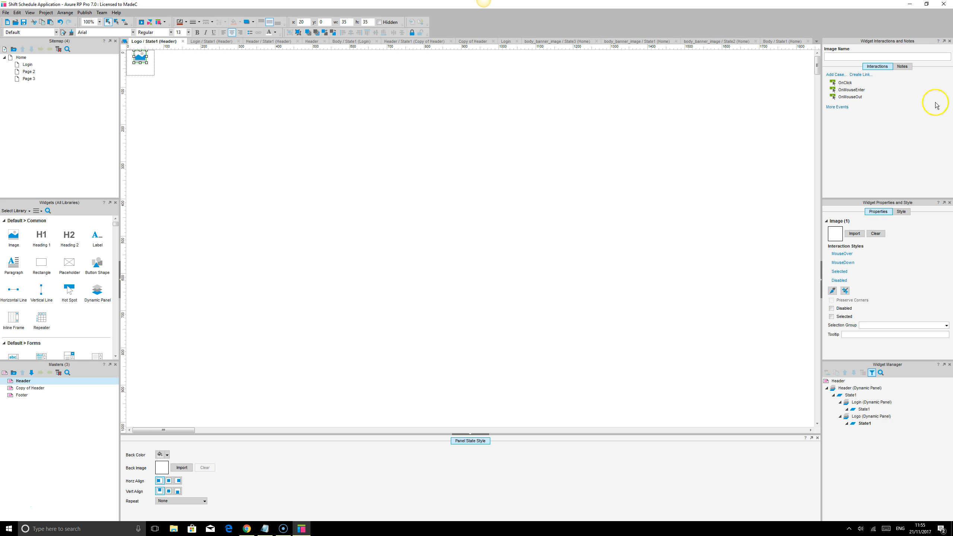
{"action": "double_click", "coordinate": [841, 83]}
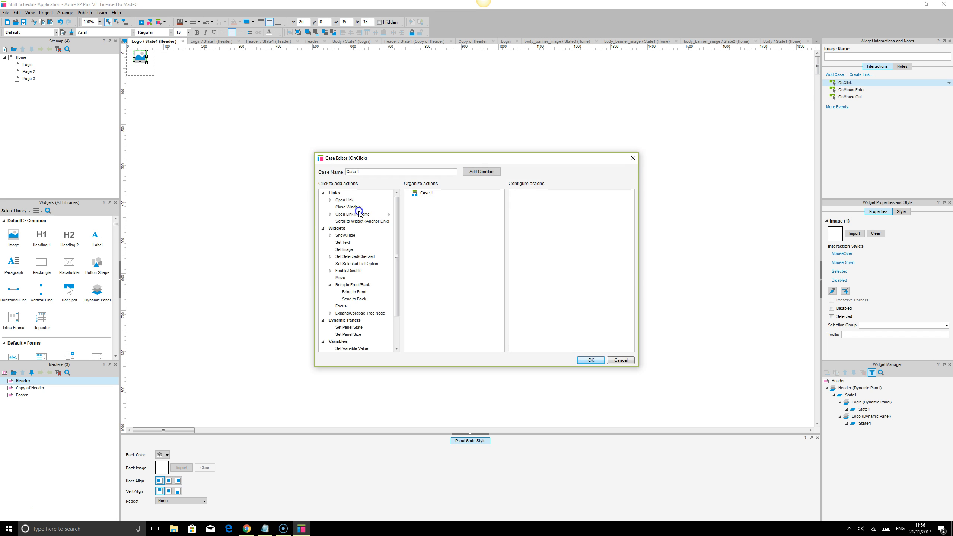
{"action": "left_click", "coordinate": [344, 200]}
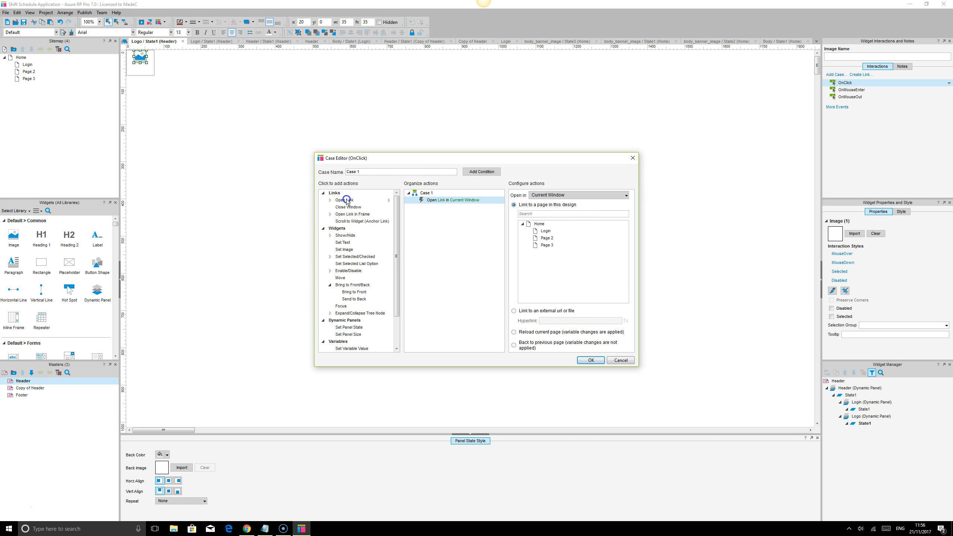
{"action": "left_click", "coordinate": [539, 224]}
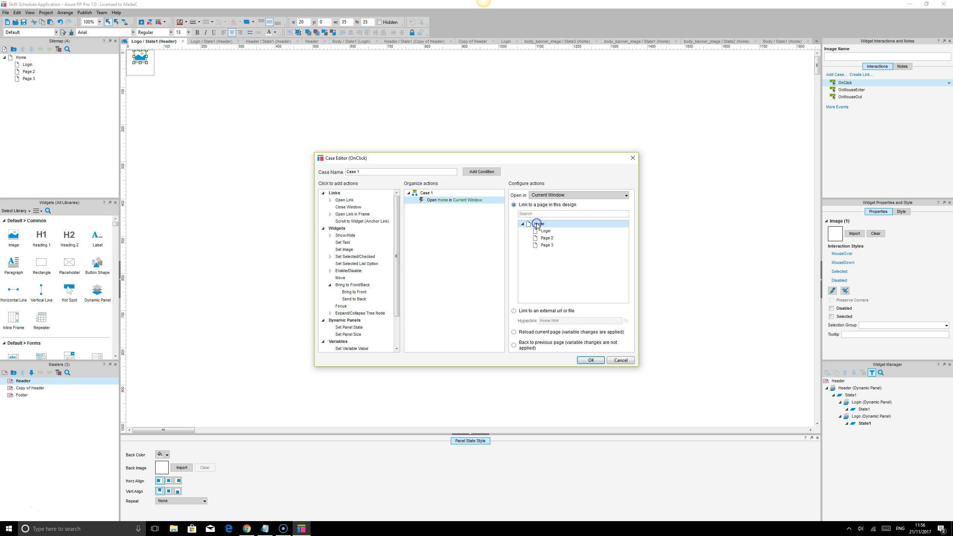
{"action": "left_click", "coordinate": [591, 361]}
- Give the logo's text shape an OnClick case that opens the Home page in the current window
{"action": "left_click", "coordinate": [142, 71]}
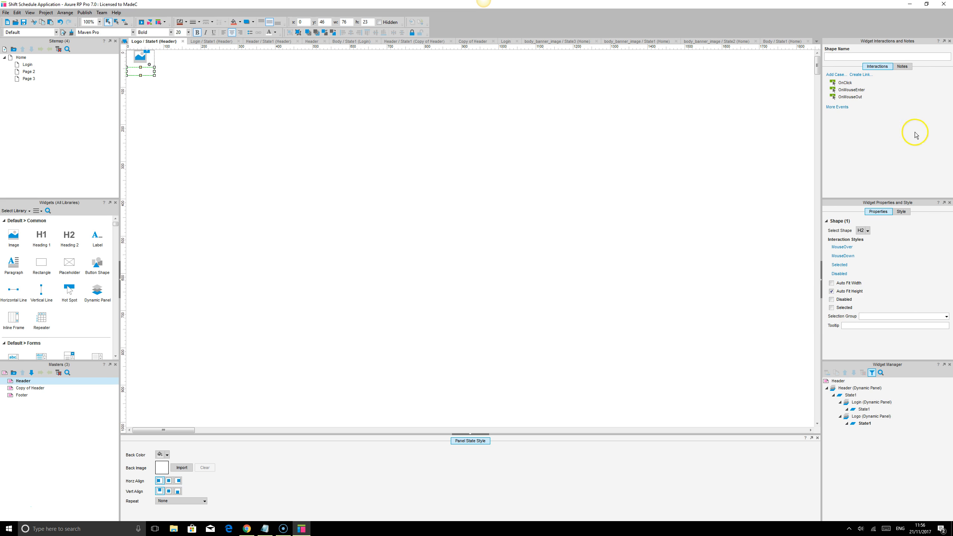
{"action": "double_click", "coordinate": [844, 83]}
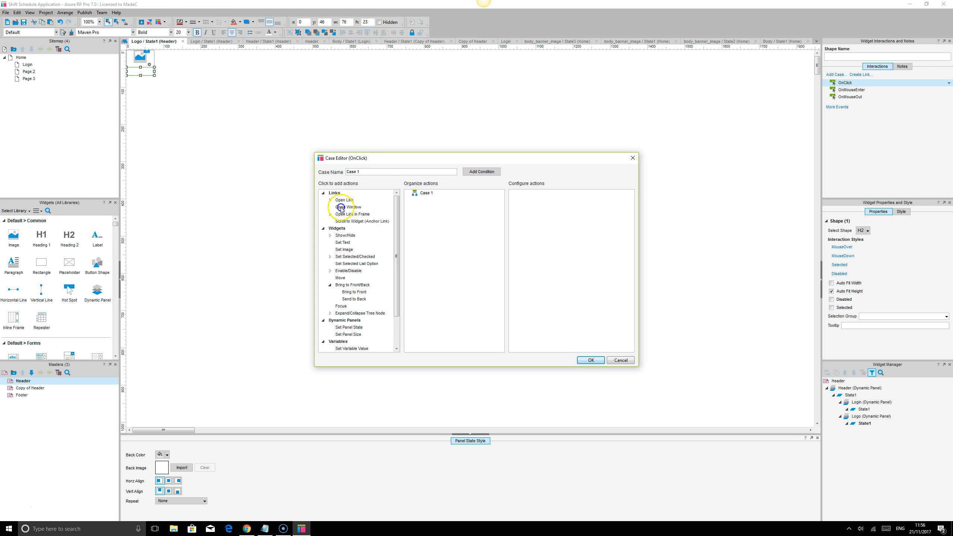
{"action": "left_click", "coordinate": [344, 200]}
{"action": "left_click", "coordinate": [537, 224]}
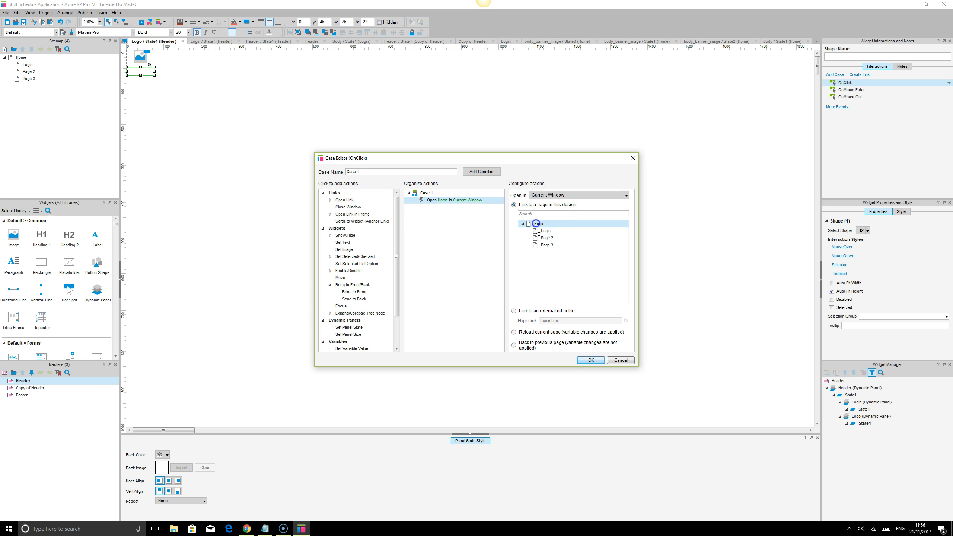
{"action": "left_click", "coordinate": [590, 361]}
{"action": "left_click", "coordinate": [608, 269]}
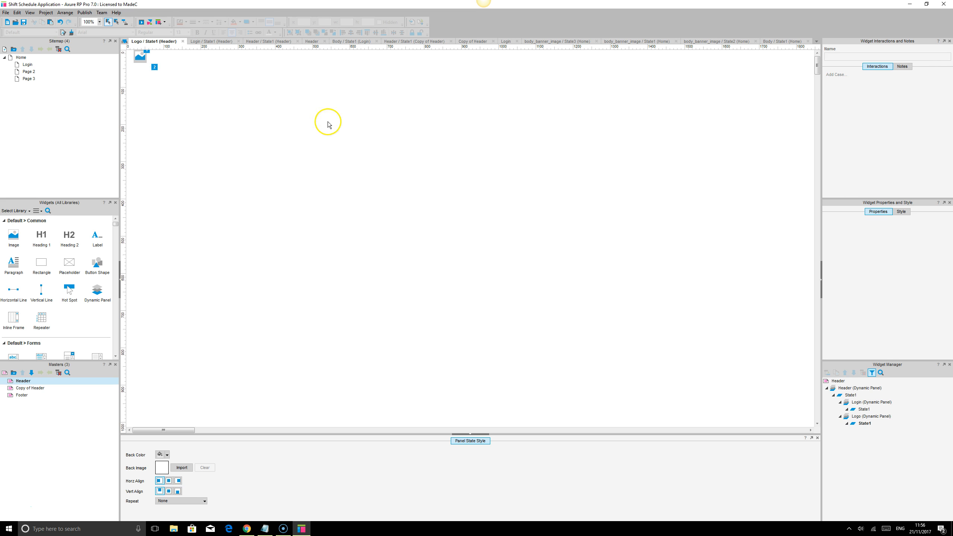
- Replace the Logo panel's State1 contents in the Copy of Header master with the linked logo image and text from the Header master
{"action": "key", "text": "ctrl+a"}
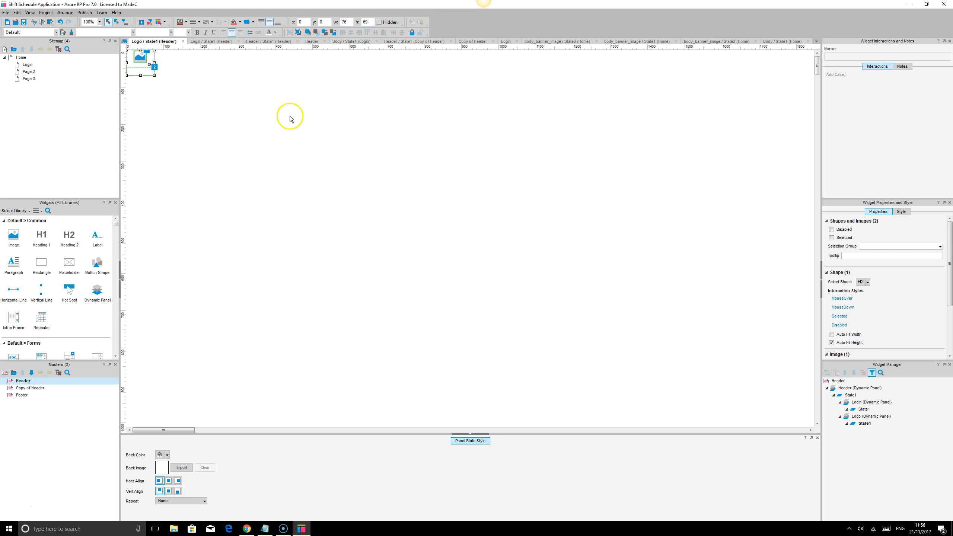
{"action": "double_click", "coordinate": [37, 389]}
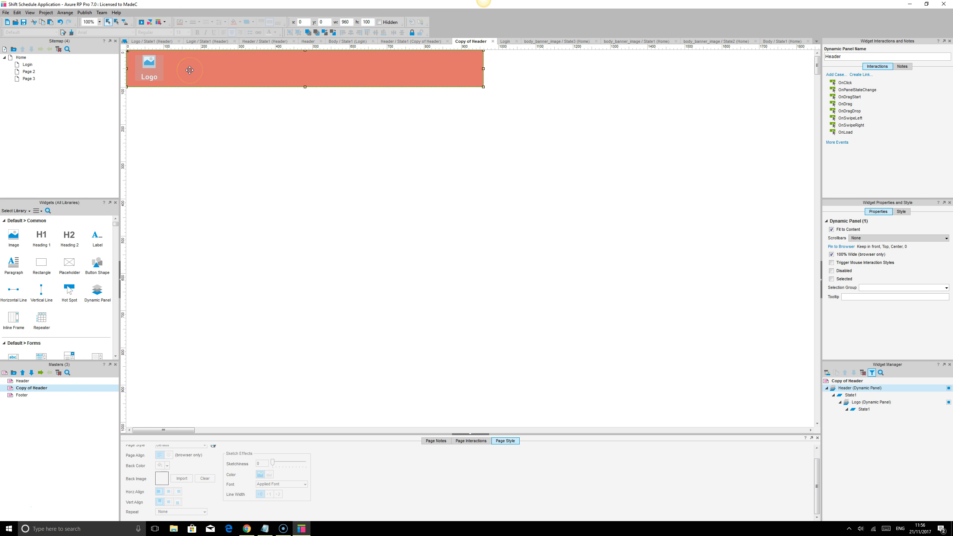
{"action": "left_click", "coordinate": [149, 62]}
{"action": "double_click", "coordinate": [850, 396]}
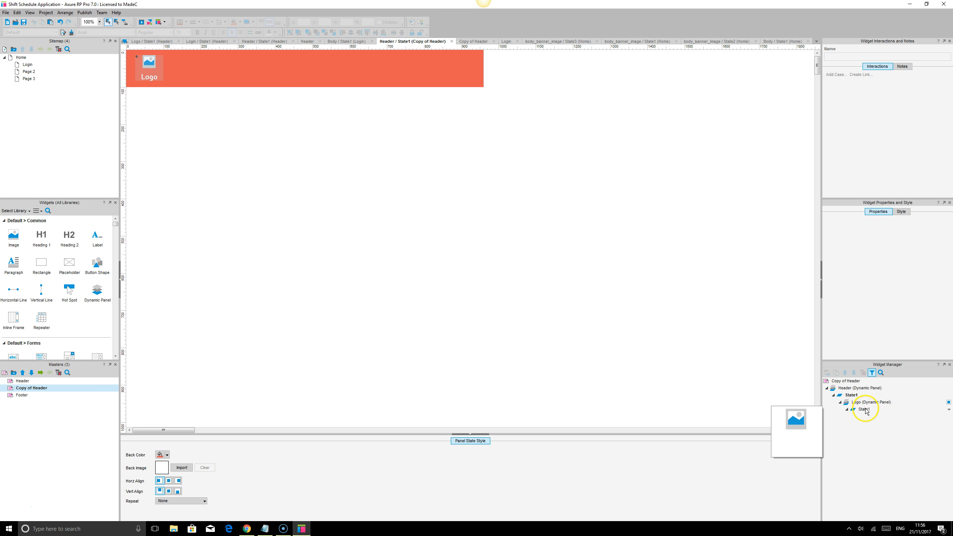
{"action": "double_click", "coordinate": [863, 409]}
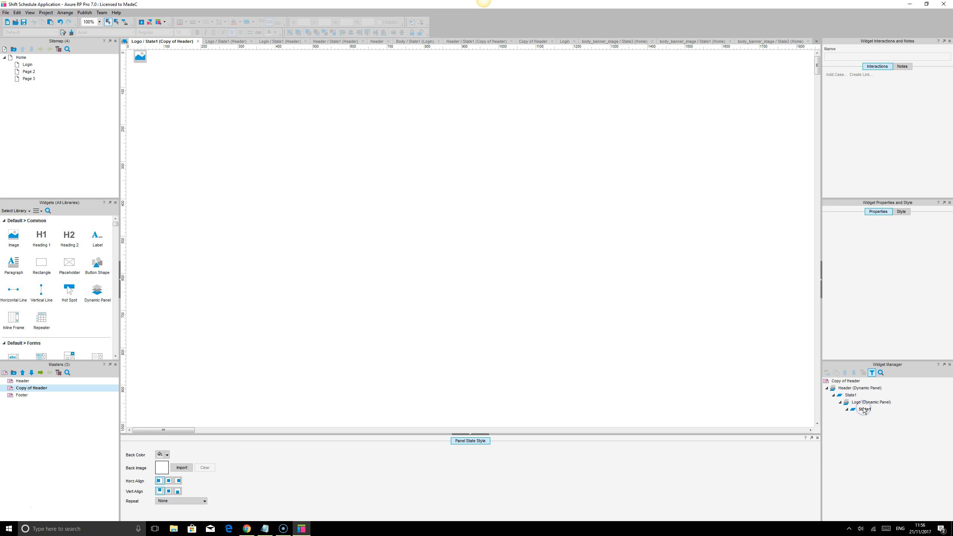
{"action": "key", "text": "ctrl+a"}
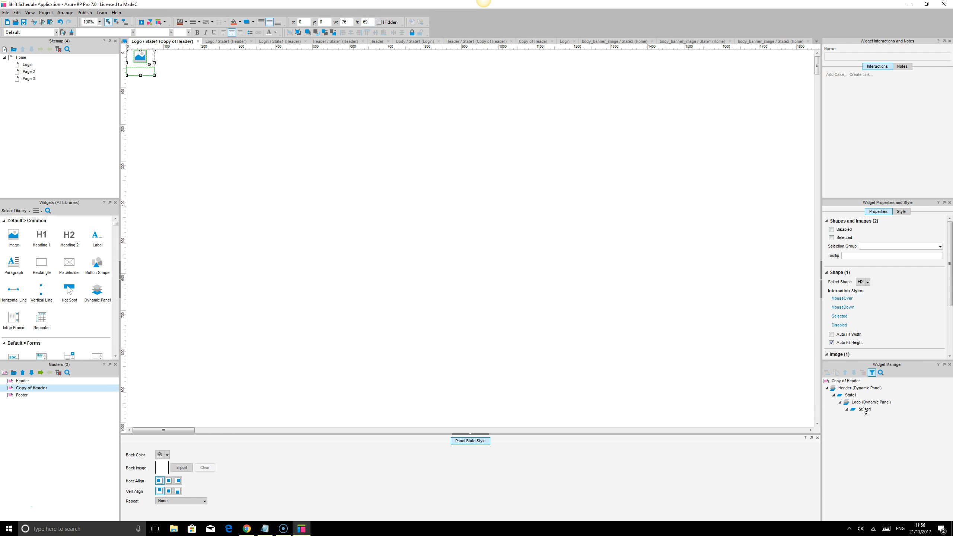
{"action": "key", "text": "Delete"}
{"action": "key", "text": "ctrl+z"}
{"action": "left_click", "coordinate": [134, 71]}
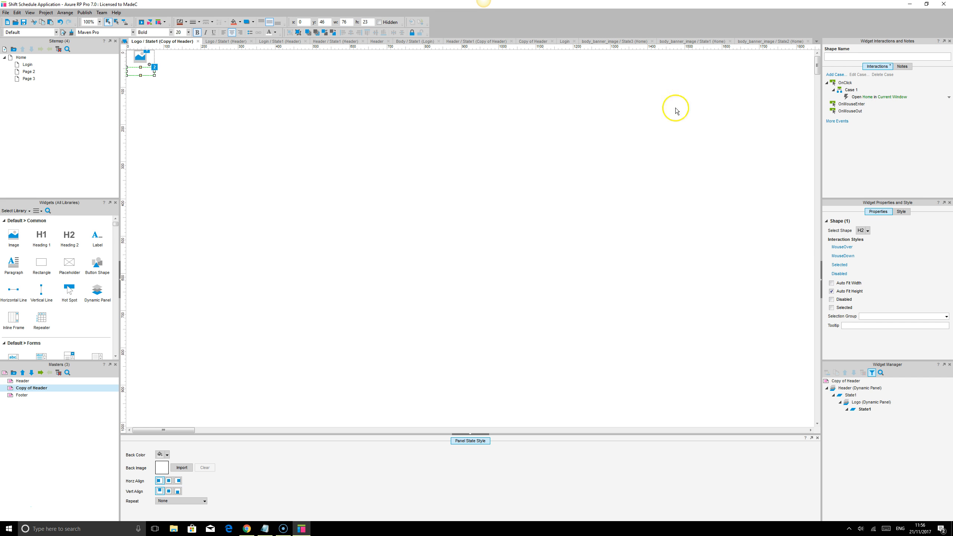
- Switch to Chrome, reload the Login page preview and test the header logo's link to Home
{"action": "left_click", "coordinate": [248, 531]}
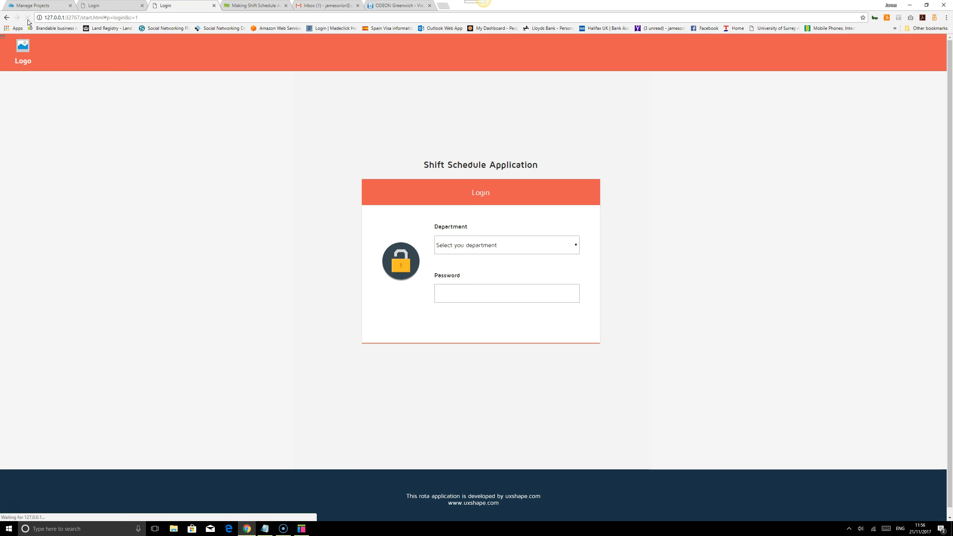
{"action": "left_click", "coordinate": [21, 57]}
{"action": "left_click", "coordinate": [21, 50]}
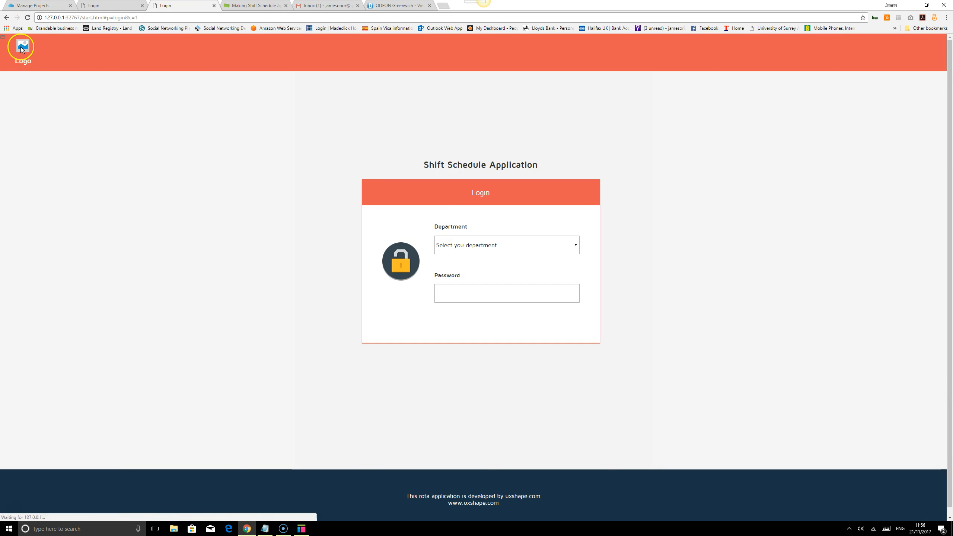
- Test navigation between the Home and Login pages using the header's login link and logo in the preview
{"action": "left_click", "coordinate": [921, 54]}
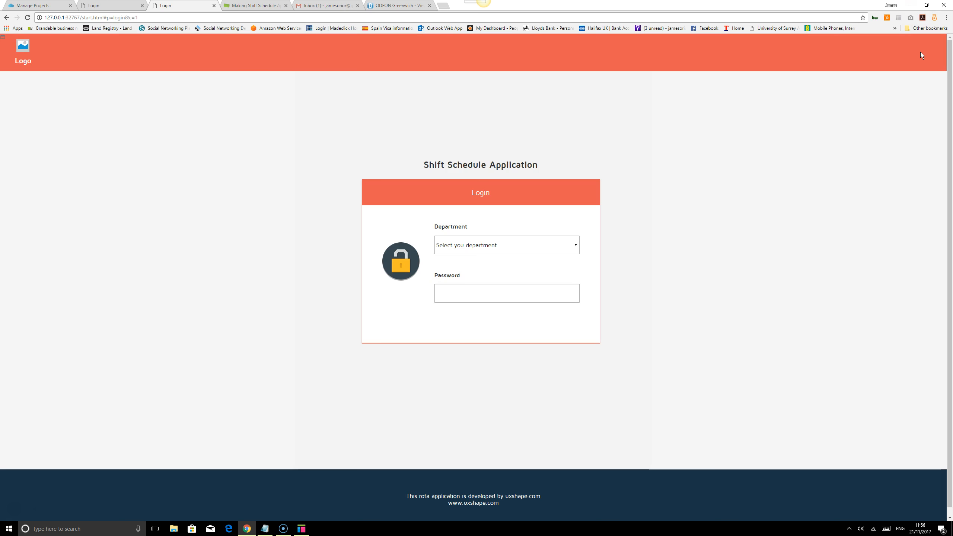
{"action": "left_click", "coordinate": [24, 46]}
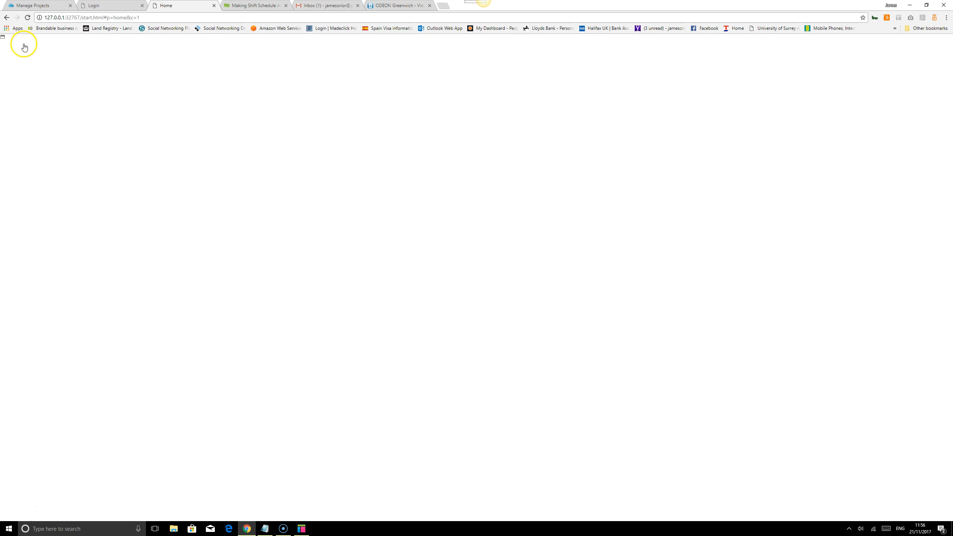
{"action": "left_click", "coordinate": [919, 52]}
- Switch to Axure RP and add a button shape labelled "Login" below the password field in the Login page's Body State1
{"action": "mouse_move", "coordinate": [303, 530]}
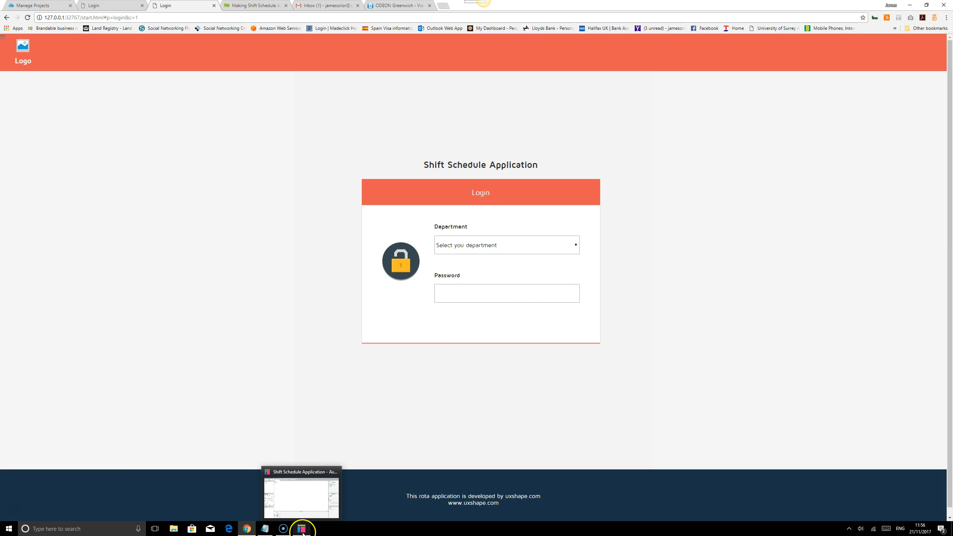
{"action": "left_click", "coordinate": [302, 530]}
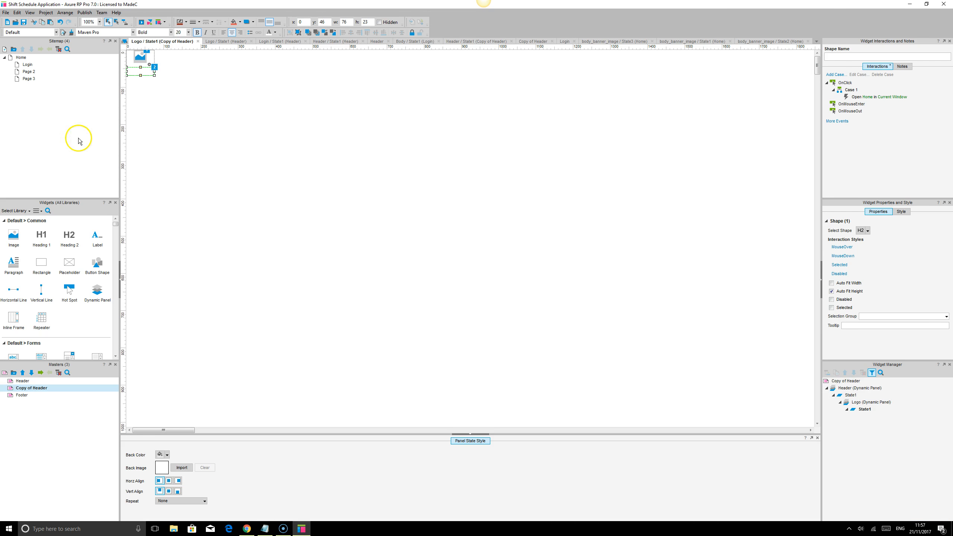
{"action": "double_click", "coordinate": [26, 66]}
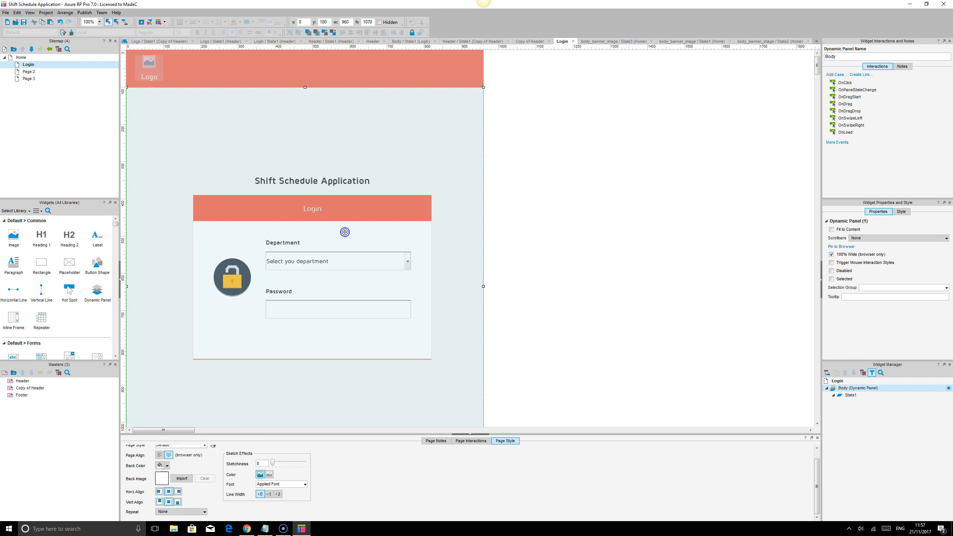
{"action": "double_click", "coordinate": [850, 396]}
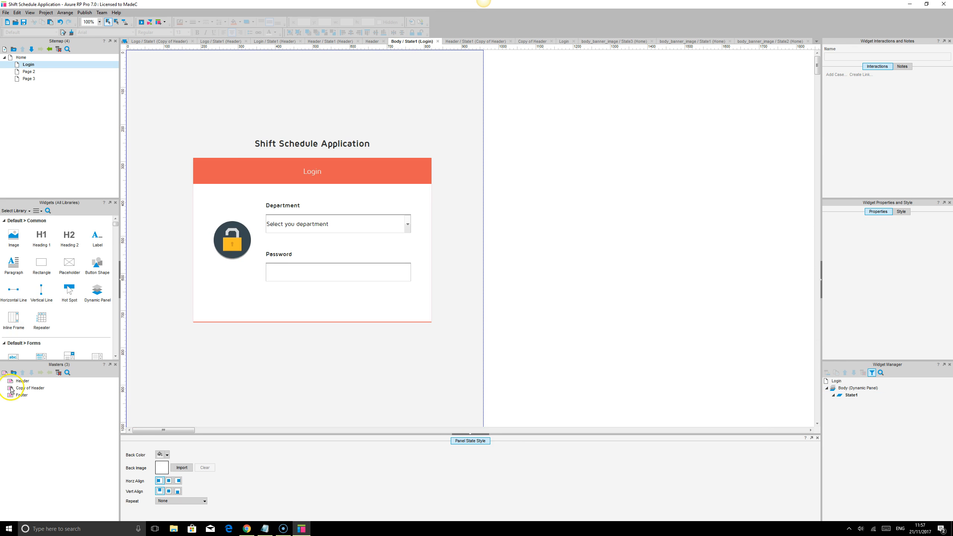
{"action": "left_click_drag", "start_coordinate": [97, 268], "coordinate": [409, 304]}
{"action": "double_click", "coordinate": [358, 299]}
{"action": "type", "text": "Login"}
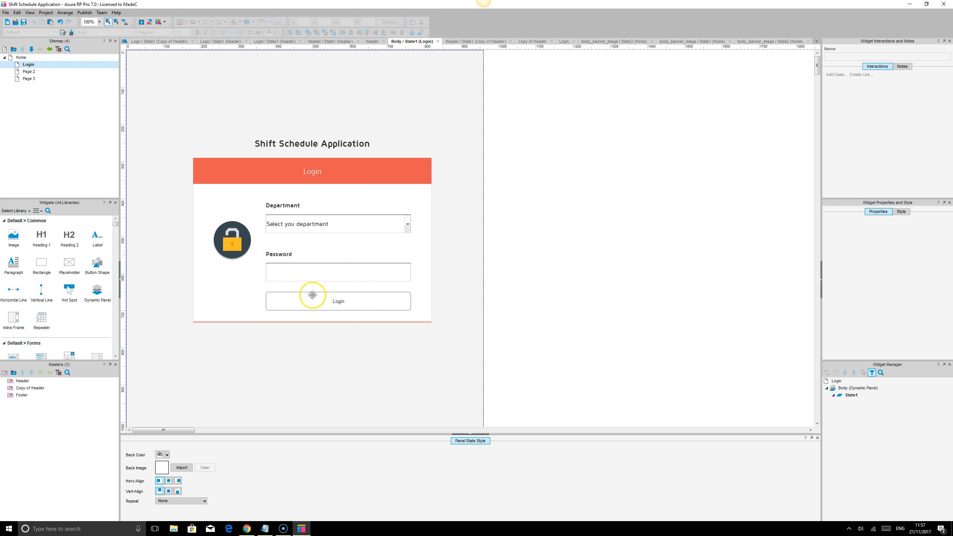
- Format the Login button's text as Maven Pro, size 16, bold and white
{"action": "left_click", "coordinate": [317, 301]}
{"action": "left_click", "coordinate": [104, 32]}
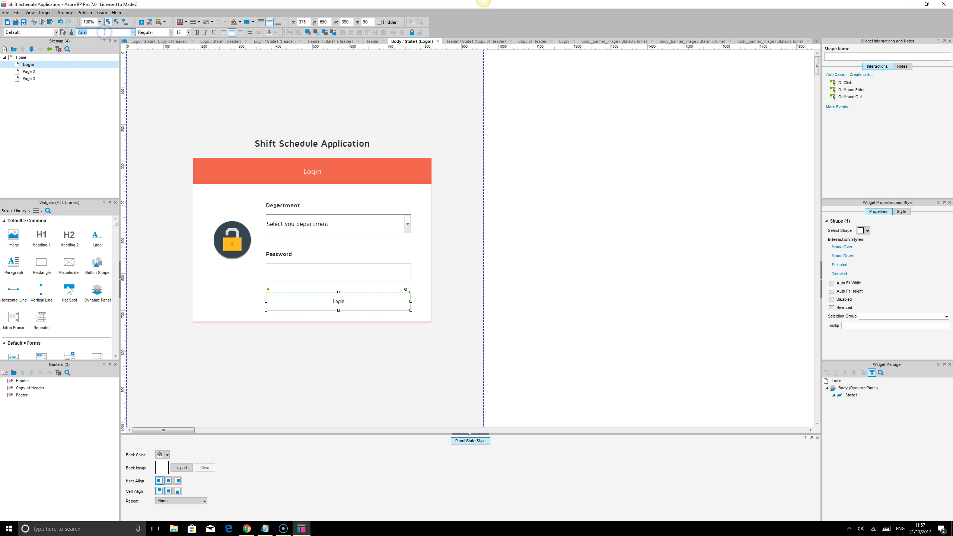
{"action": "left_click", "coordinate": [181, 33]}
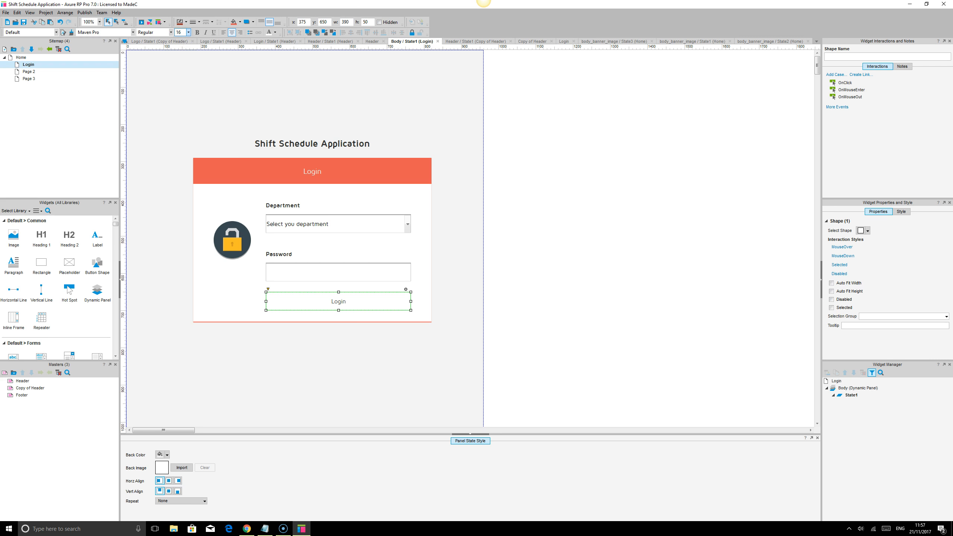
{"action": "left_click", "coordinate": [197, 32]}
{"action": "left_click", "coordinate": [269, 34]}
- Fill the Login button with dark navy blue, keeping its label bold
{"action": "left_click", "coordinate": [240, 23]}
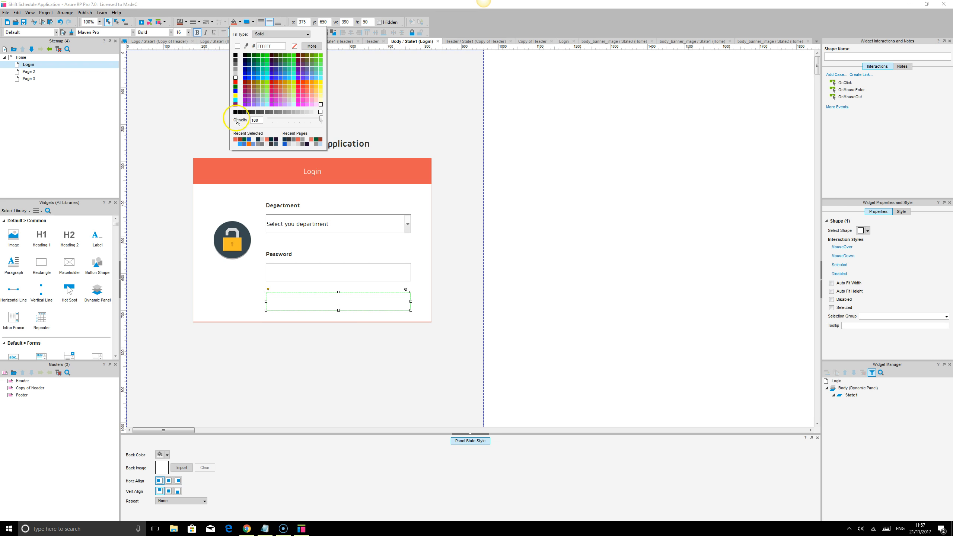
{"action": "left_click", "coordinate": [263, 140]}
{"action": "left_click", "coordinate": [589, 230]}
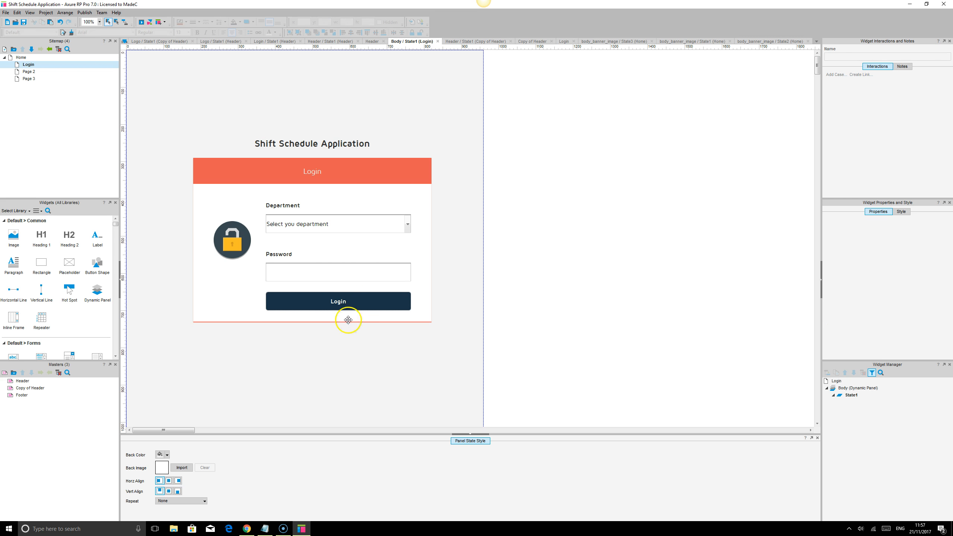
{"action": "left_click", "coordinate": [361, 302]}
{"action": "left_click", "coordinate": [200, 25]}
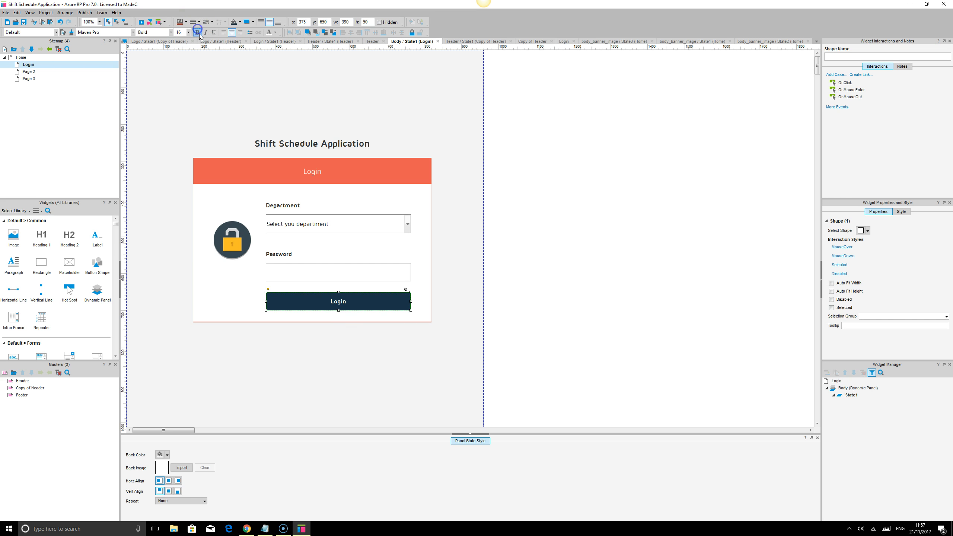
{"action": "left_click", "coordinate": [609, 179]}
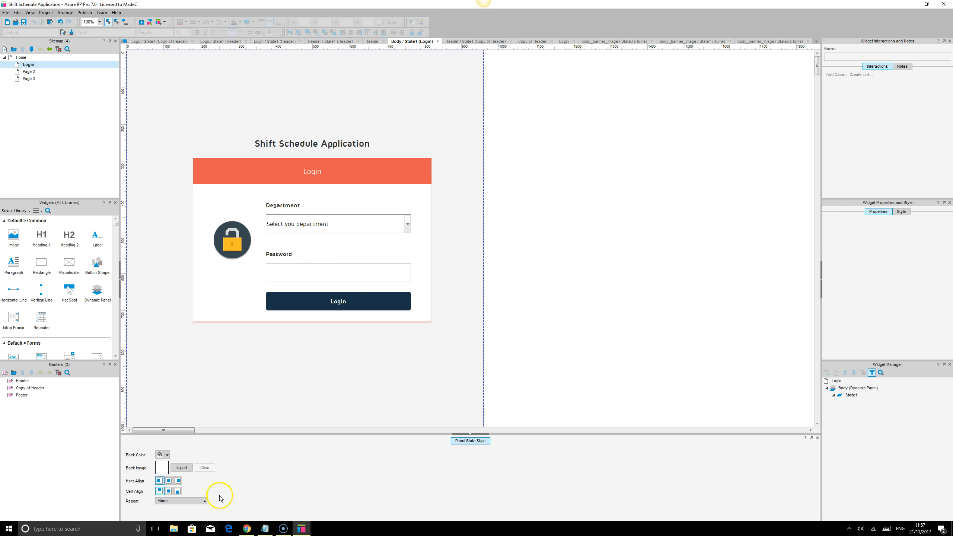
- Switch to Chrome, reload the Login page preview and compare its button with the reference Rota Management login page
{"action": "left_click", "coordinate": [247, 528]}
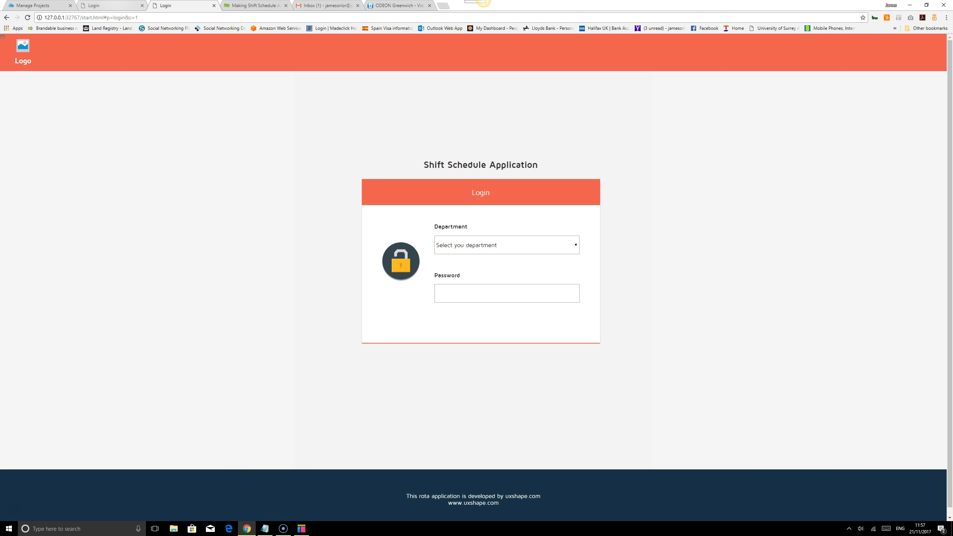
{"action": "left_click", "coordinate": [28, 17]}
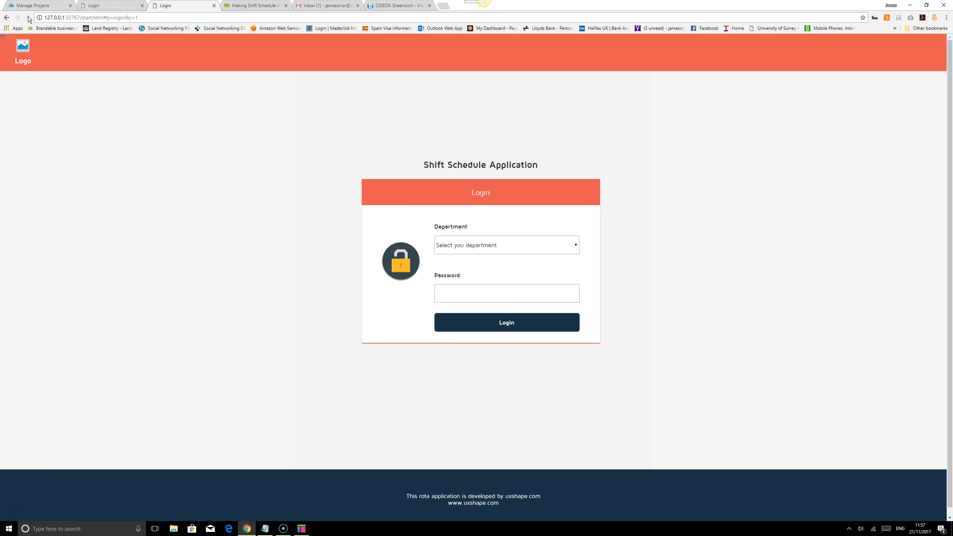
{"action": "left_click", "coordinate": [130, 9]}
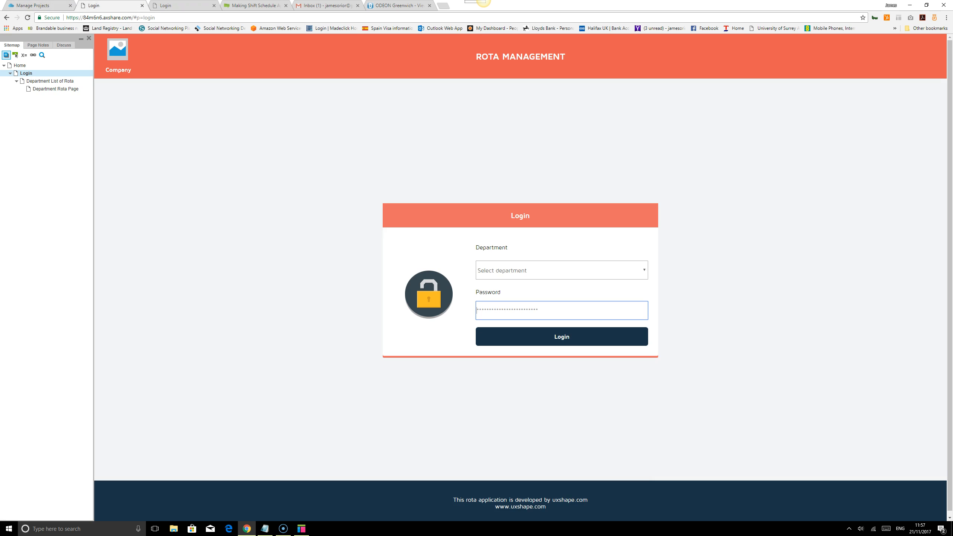
{"action": "left_click", "coordinate": [186, 6]}
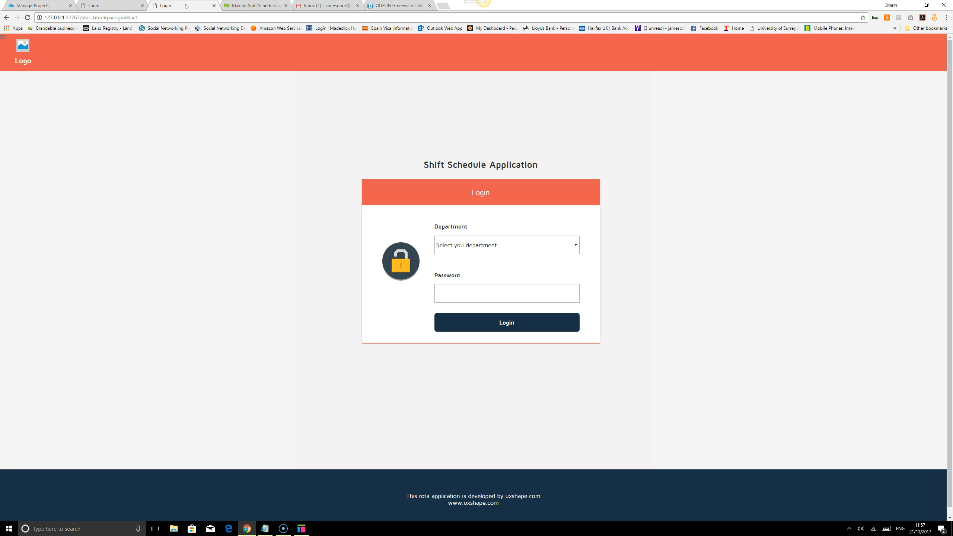